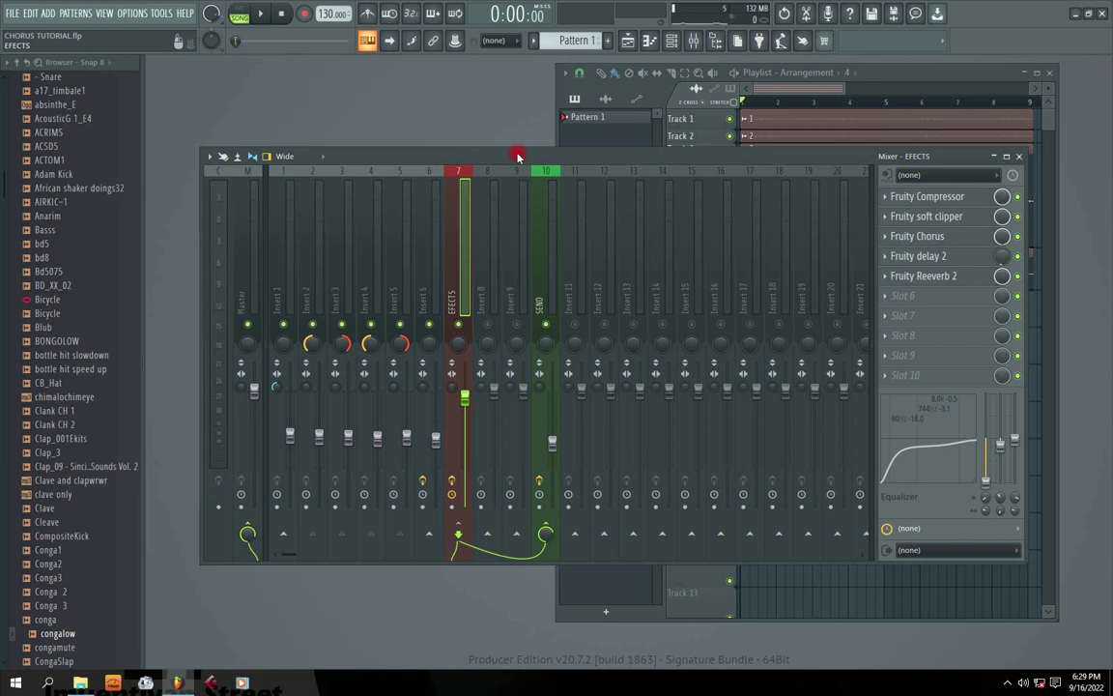
Play the arrangement, watch the levels on the EFFECTS and SEND mixer tracks, and stop playback
{"action": "left_click_drag", "start_coordinate": [521, 160], "coordinate": [543, 159]}
{"action": "key", "text": "space"}
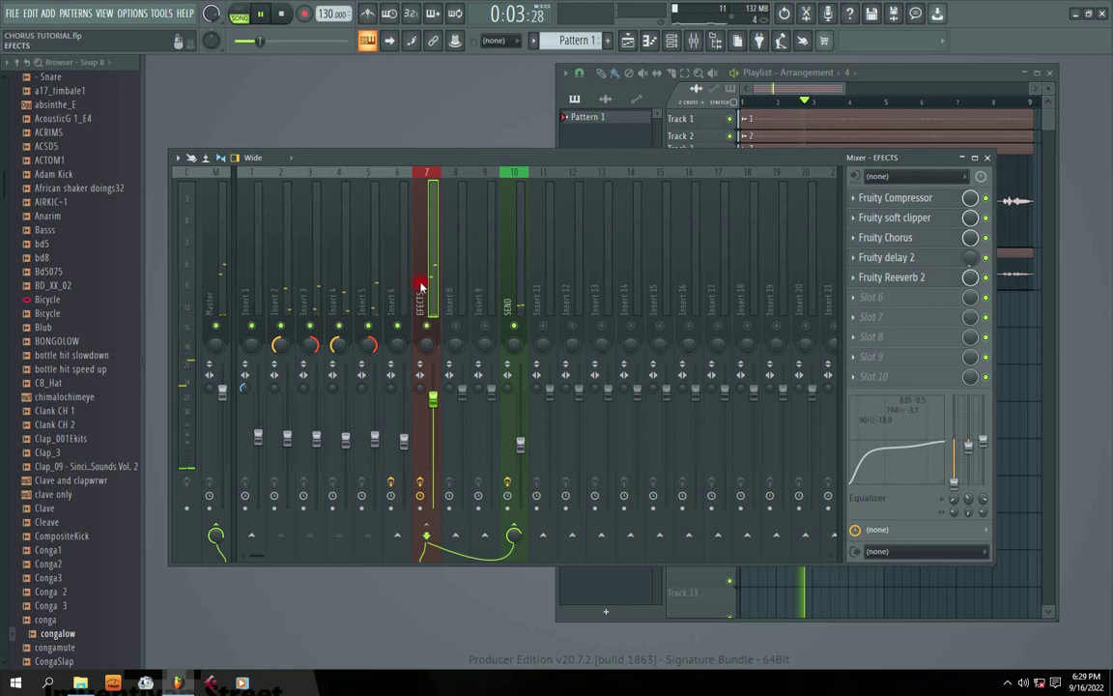
{"action": "left_click", "coordinate": [509, 299]}
{"action": "left_click", "coordinate": [419, 301]}
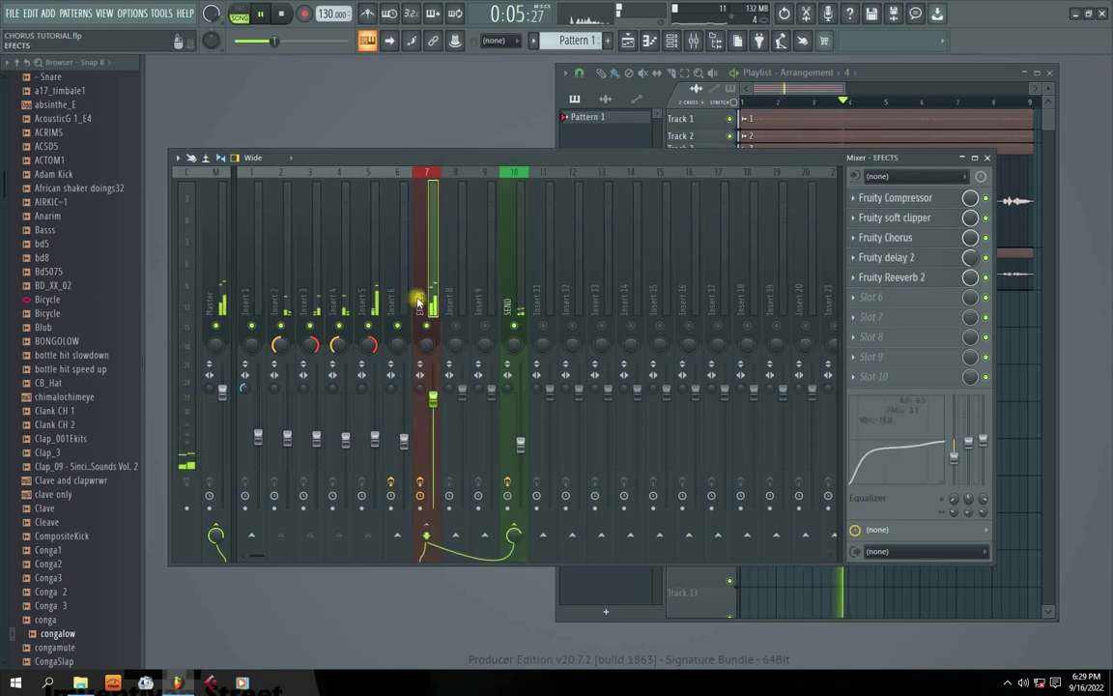
{"action": "key", "text": "space"}
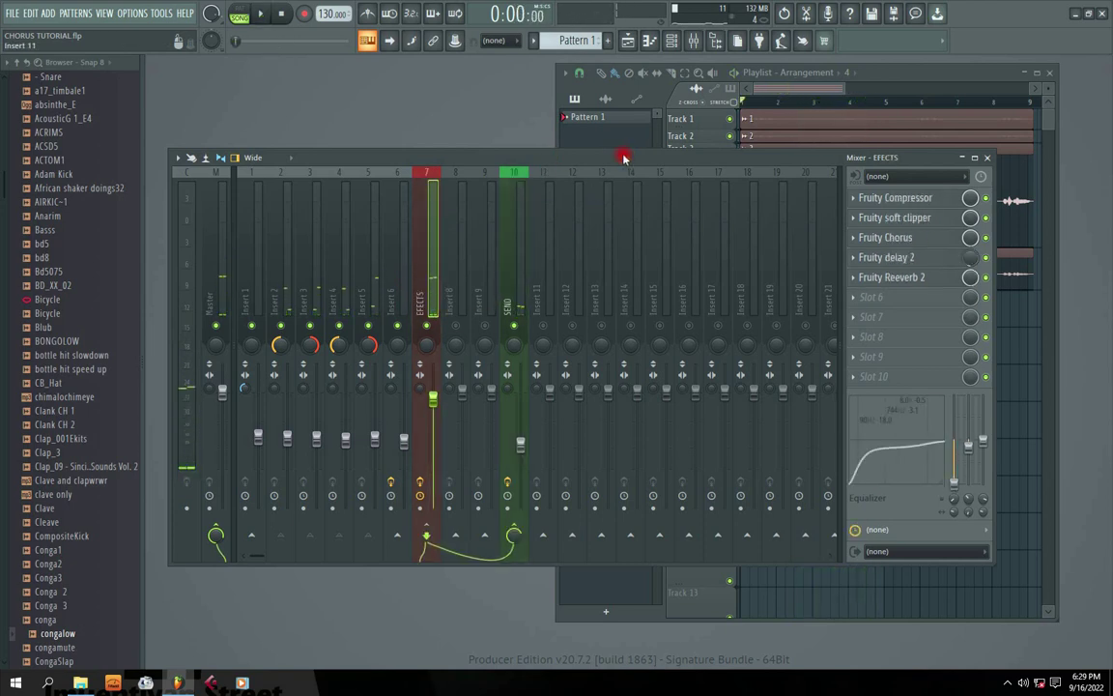
{"action": "left_click", "coordinate": [1008, 682]}
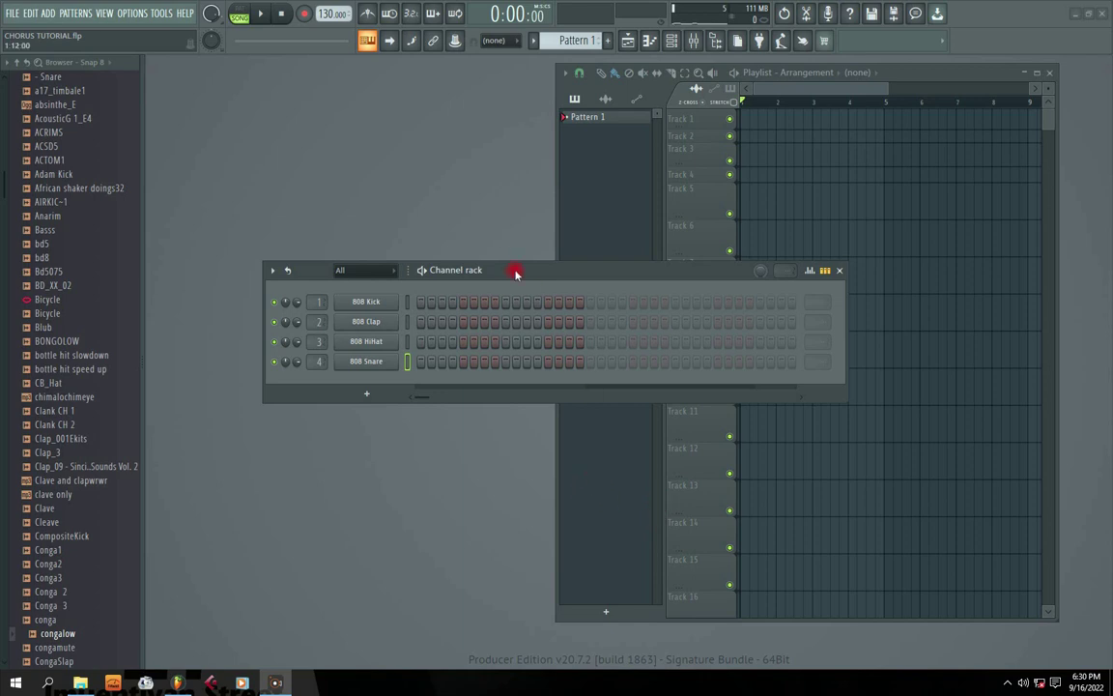
Import the four audio files 1 to 4 from the CHORUS TUTU folder onto playlist tracks 1 to 4, starting at bar 1
{"action": "left_click_drag", "start_coordinate": [515, 275], "coordinate": [494, 202]}
{"action": "left_click_drag", "start_coordinate": [929, 79], "coordinate": [952, 70]}
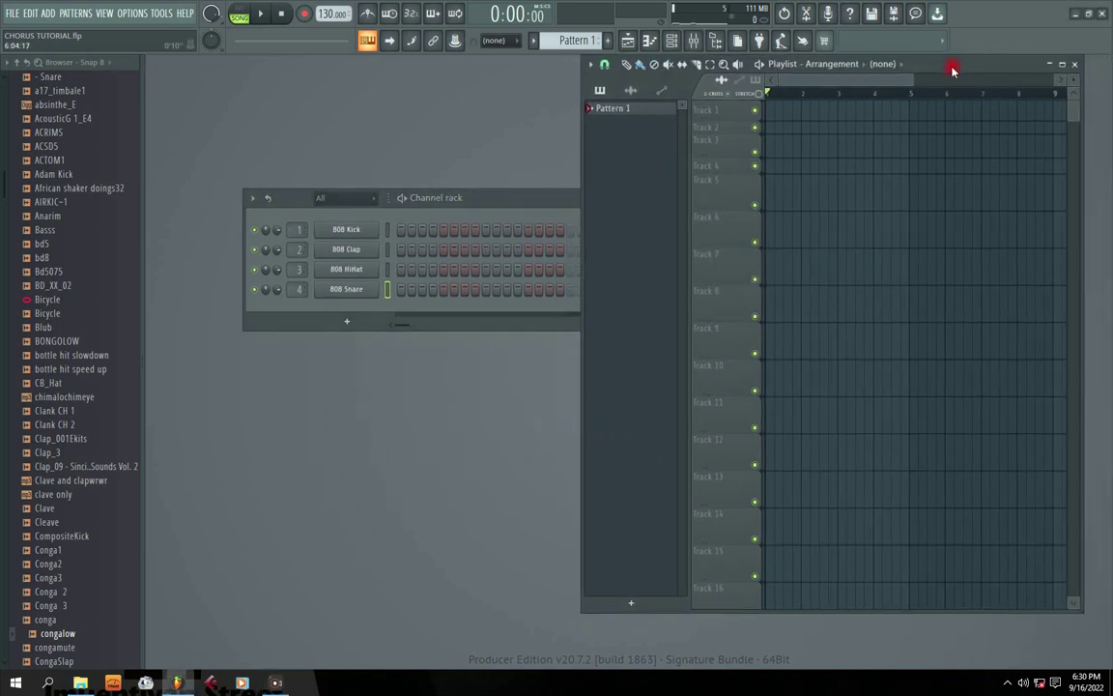
{"action": "left_click_drag", "start_coordinate": [519, 208], "coordinate": [520, 213]}
{"action": "left_click", "coordinate": [79, 682]}
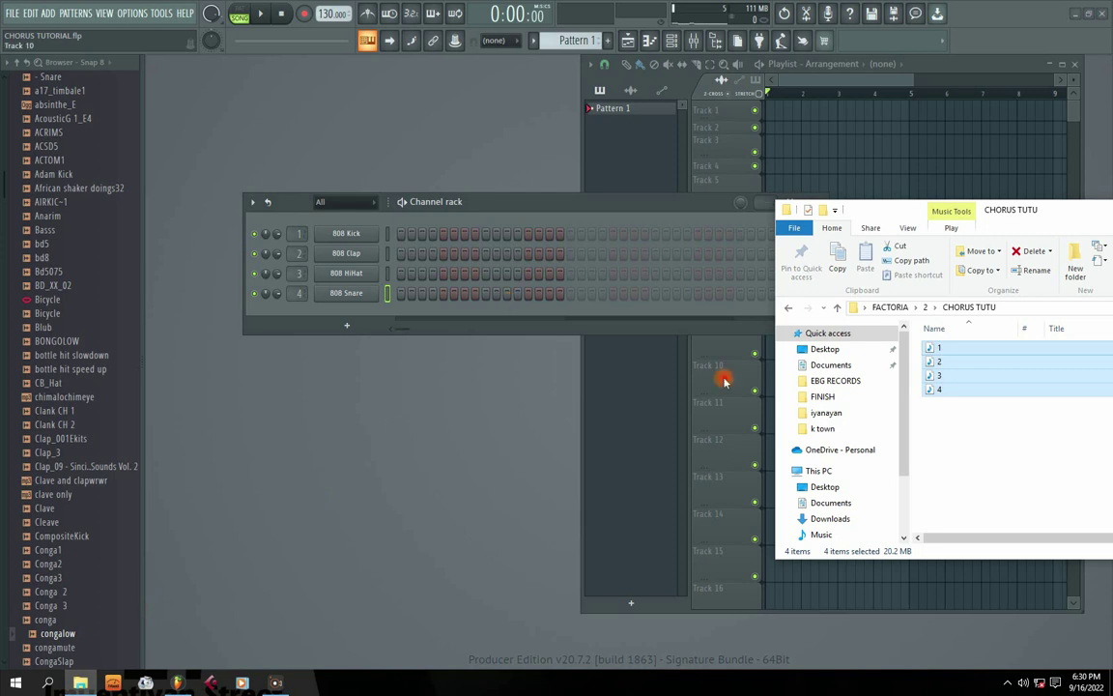
{"action": "left_click_drag", "start_coordinate": [666, 206], "coordinate": [555, 261]}
{"action": "left_click_drag", "start_coordinate": [979, 67], "coordinate": [1008, 74]}
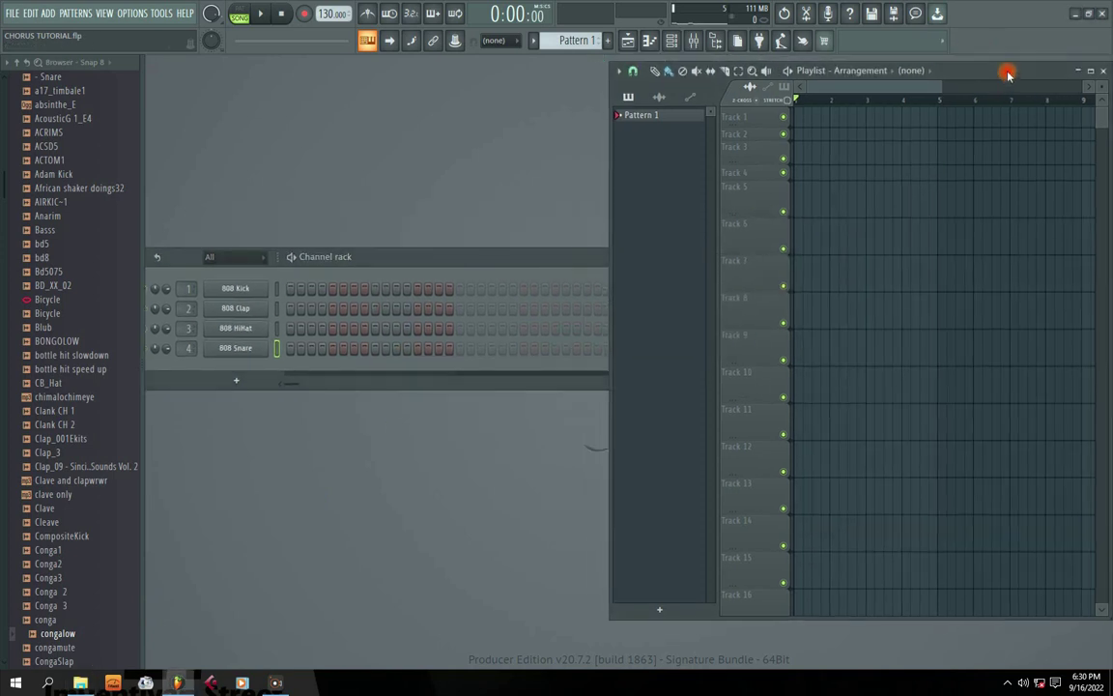
{"action": "key", "text": "alt+Tab"}
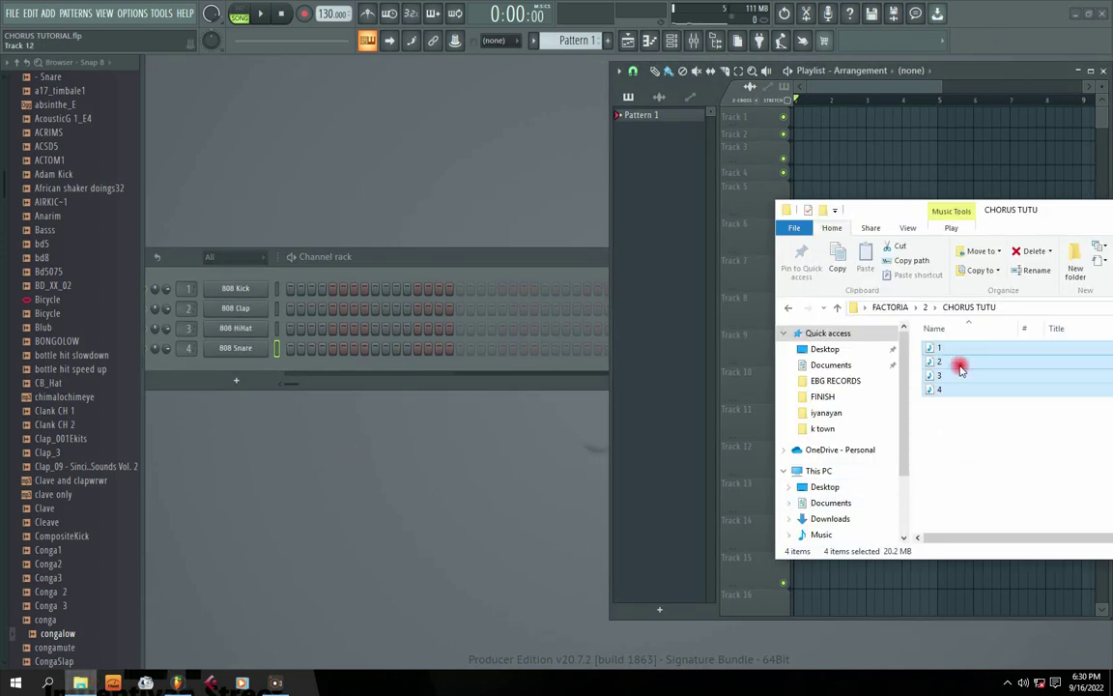
{"action": "left_click_drag", "start_coordinate": [932, 350], "coordinate": [799, 116]}
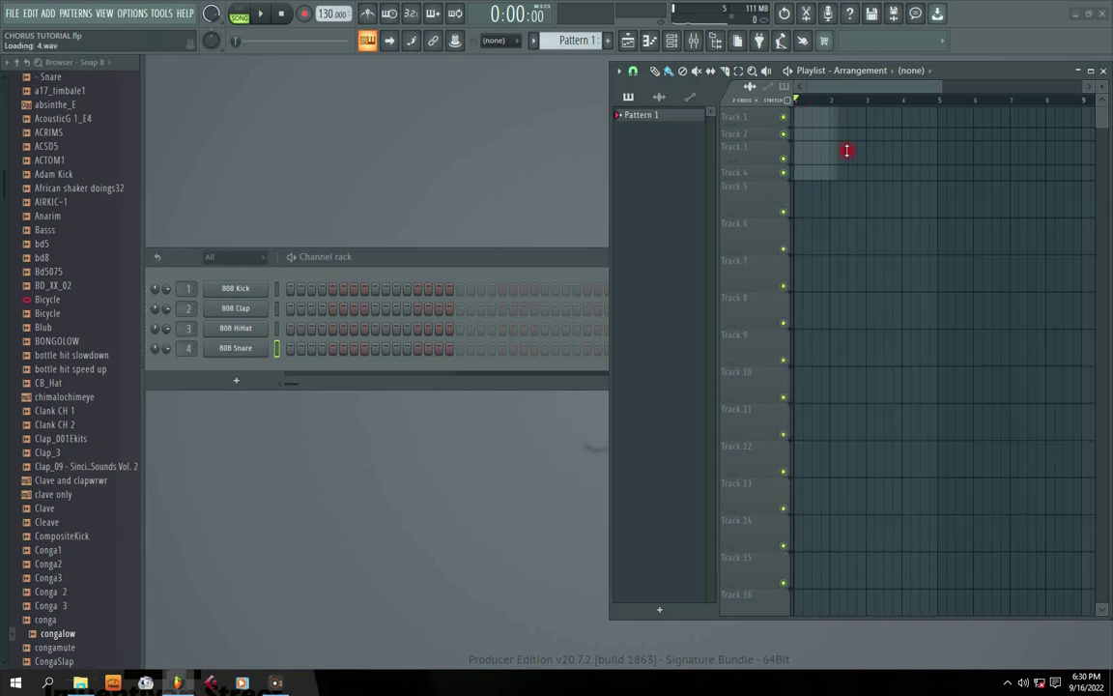
Widen the playlist with the timeline zoomed out to about 17 bars, and make tracks 1, 2 and 4 taller
{"action": "left_click_drag", "start_coordinate": [959, 62], "coordinate": [671, 57]}
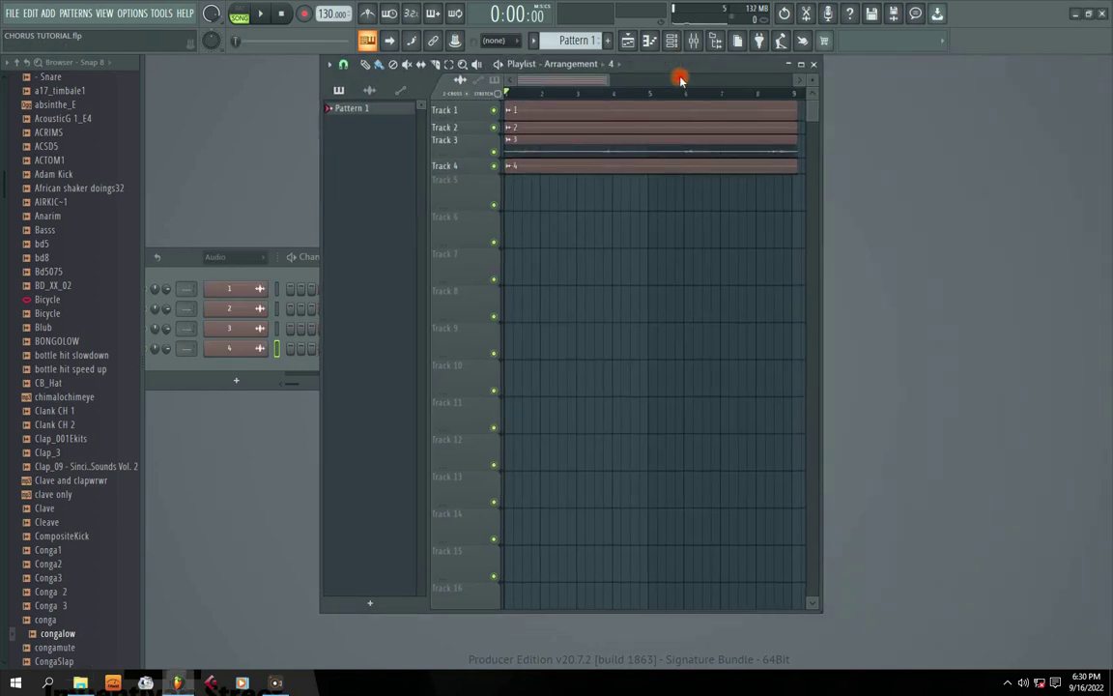
{"action": "left_click_drag", "start_coordinate": [822, 190], "coordinate": [1084, 190]}
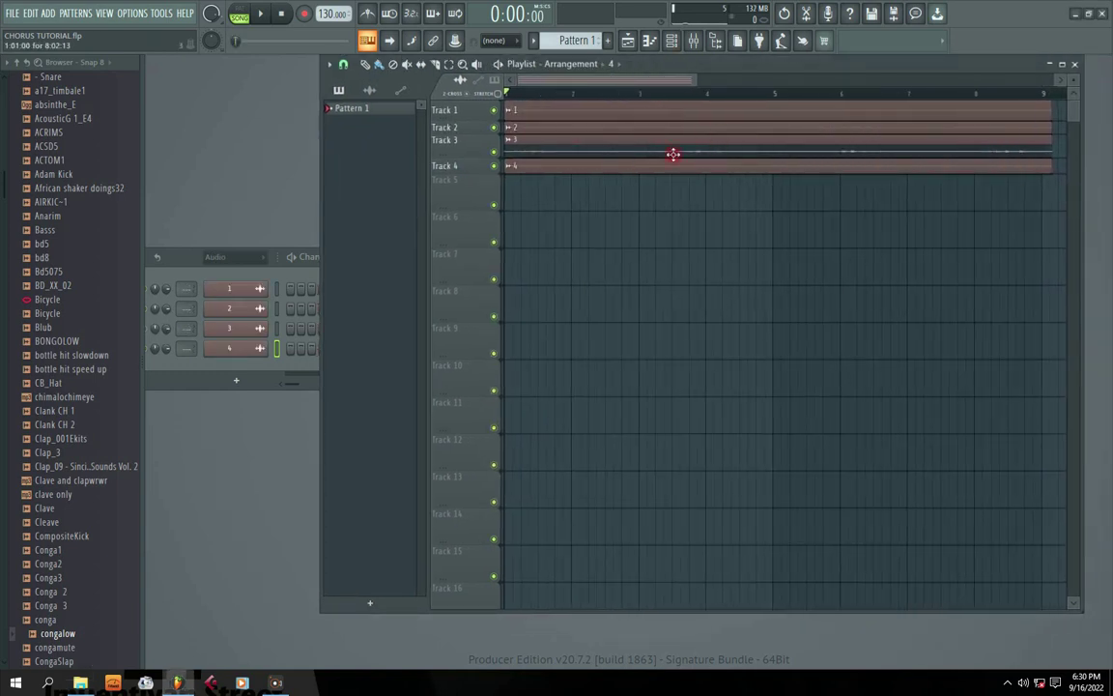
{"action": "left_click_drag", "start_coordinate": [697, 83], "coordinate": [878, 82]}
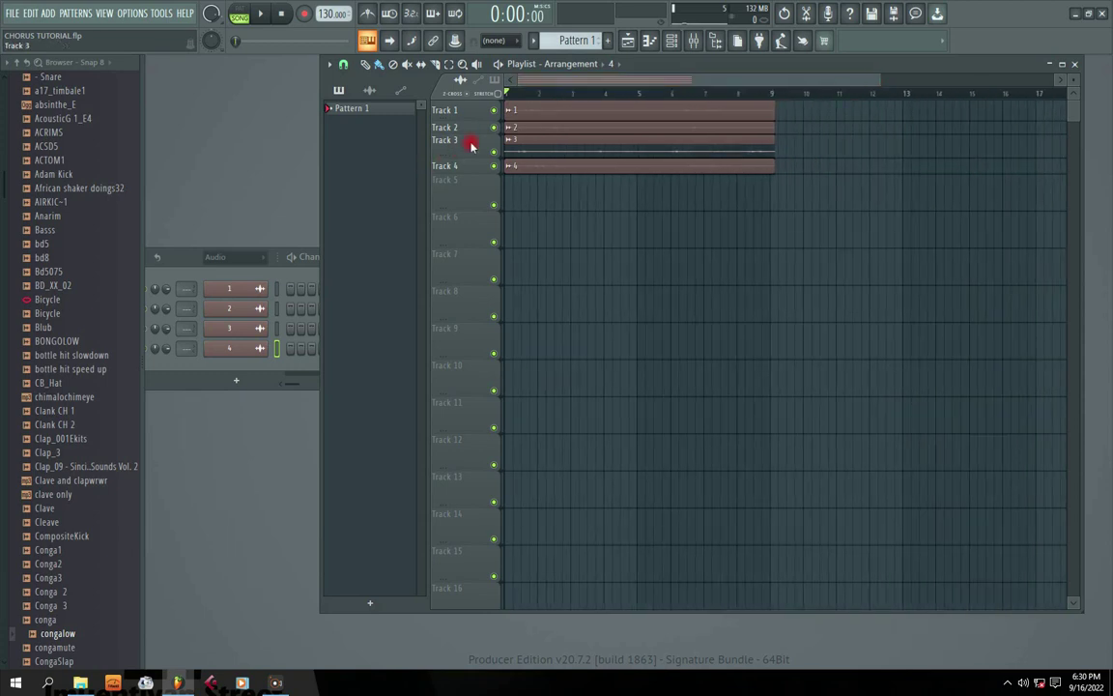
{"action": "left_click_drag", "start_coordinate": [467, 158], "coordinate": [465, 244]}
{"action": "left_click_drag", "start_coordinate": [467, 134], "coordinate": [468, 195]}
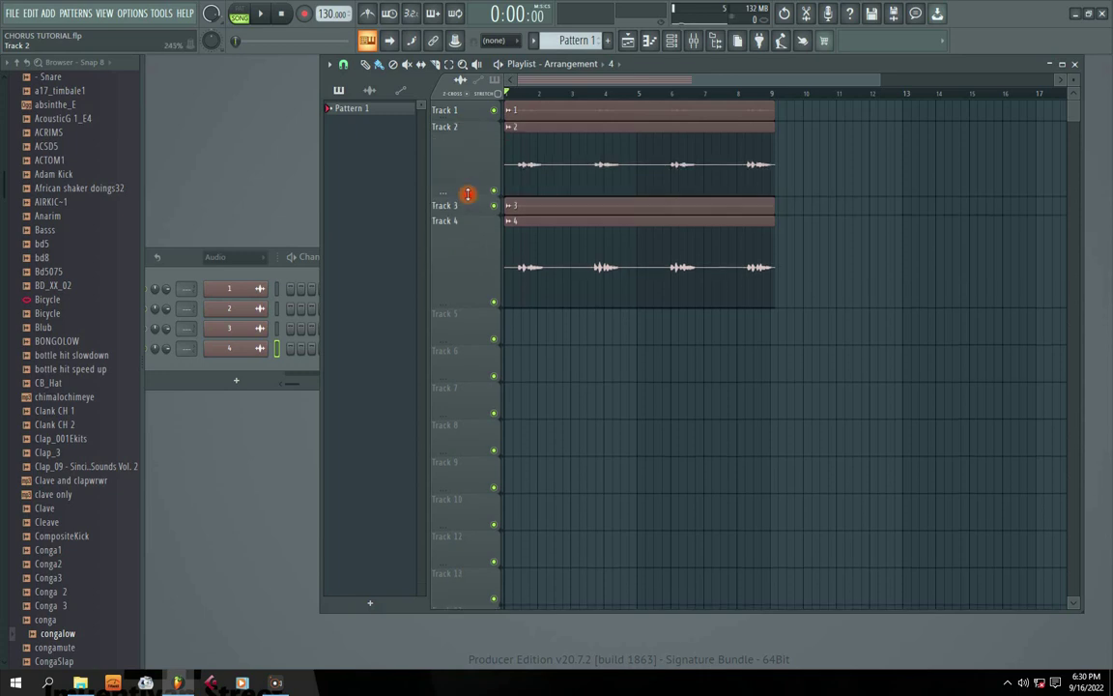
{"action": "left_click_drag", "start_coordinate": [473, 120], "coordinate": [471, 198]}
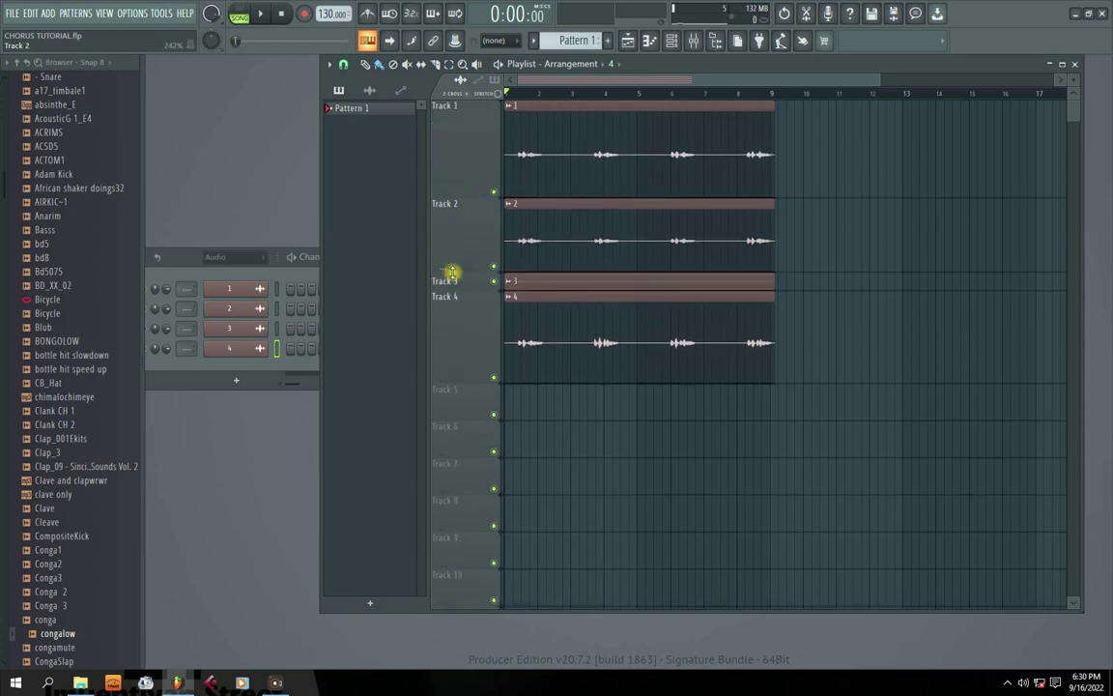
{"action": "left_click_drag", "start_coordinate": [453, 279], "coordinate": [452, 241]}
Play the four imported vocal clips together and stop, moving the playlist and channel rack windows apart
{"action": "key", "text": "space"}
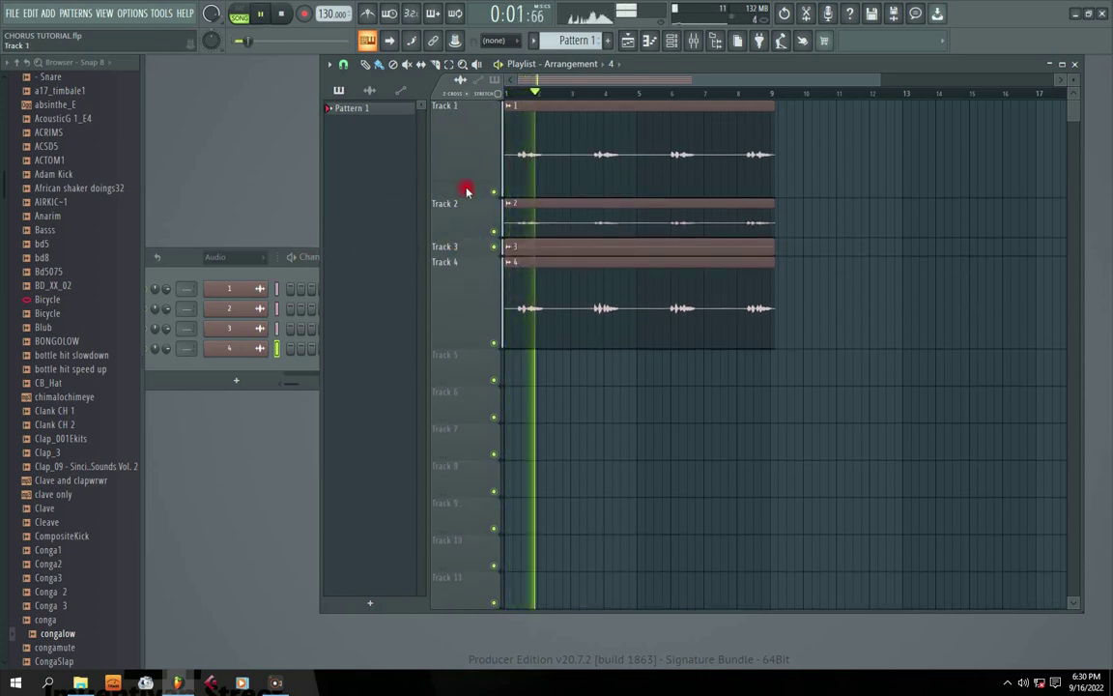
{"action": "left_click_drag", "start_coordinate": [710, 63], "coordinate": [785, 64]}
{"action": "left_click", "coordinate": [379, 258]}
{"action": "left_click_drag", "start_coordinate": [379, 258], "coordinate": [431, 280]}
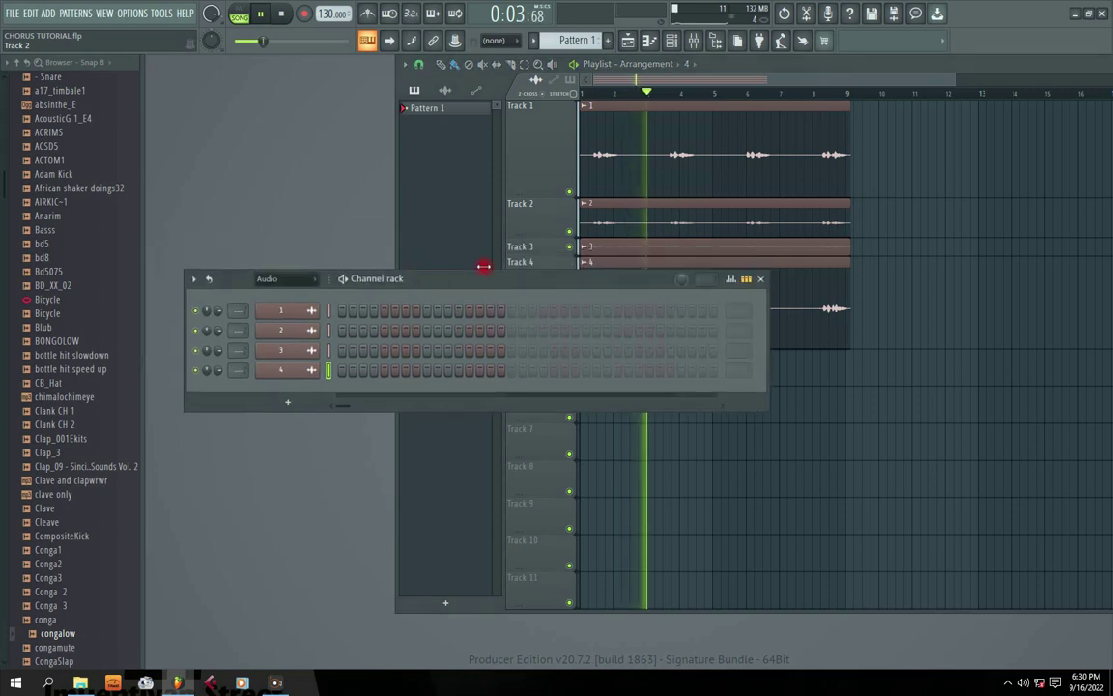
{"action": "left_click_drag", "start_coordinate": [780, 65], "coordinate": [847, 55]}
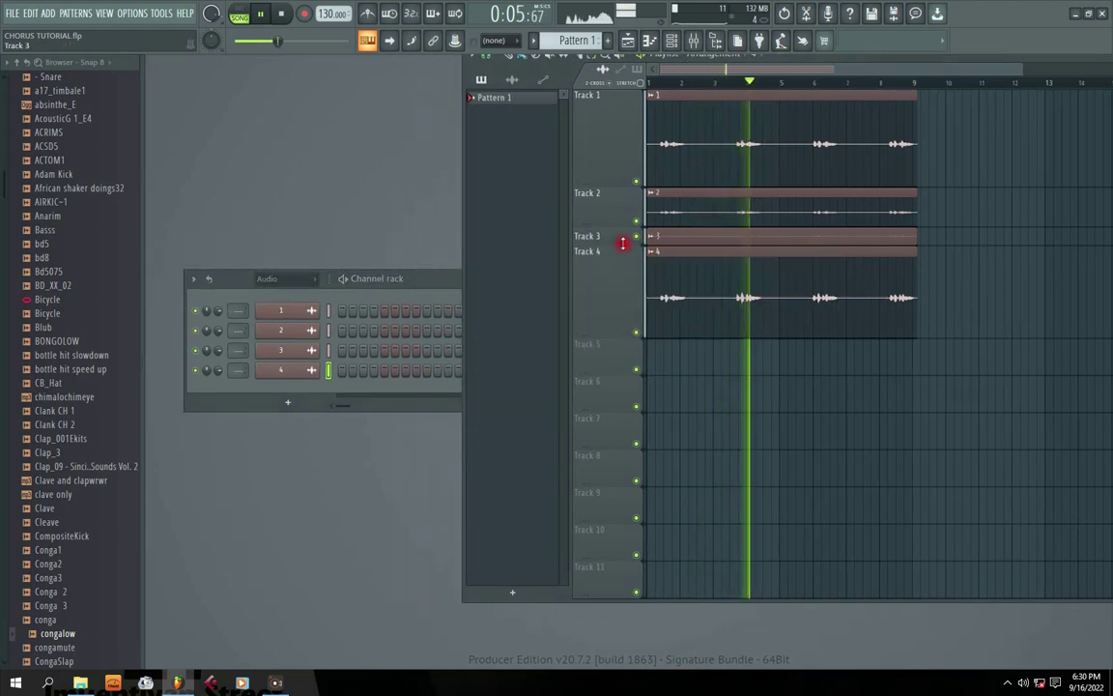
{"action": "key", "text": "space"}
Shrink playlist tracks 1, 2 and 4 to a compact height and bring the channel rack in front of the playlist
{"action": "left_click_drag", "start_coordinate": [609, 226], "coordinate": [609, 117]}
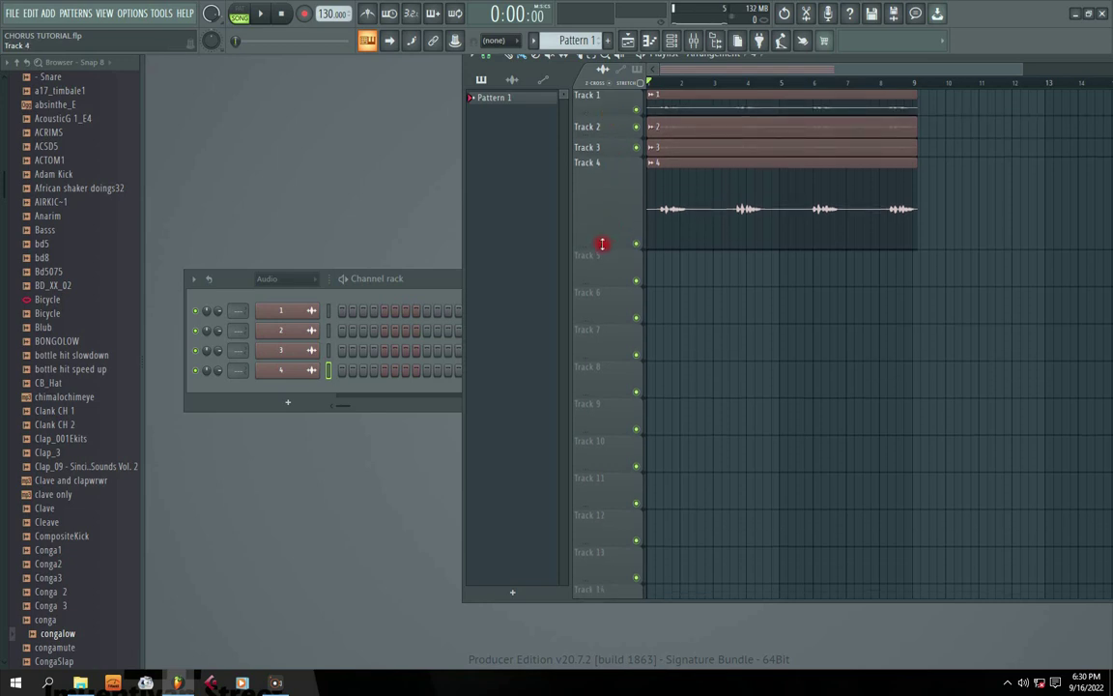
{"action": "left_click_drag", "start_coordinate": [603, 245], "coordinate": [602, 176]}
{"action": "left_click_drag", "start_coordinate": [415, 279], "coordinate": [495, 283]}
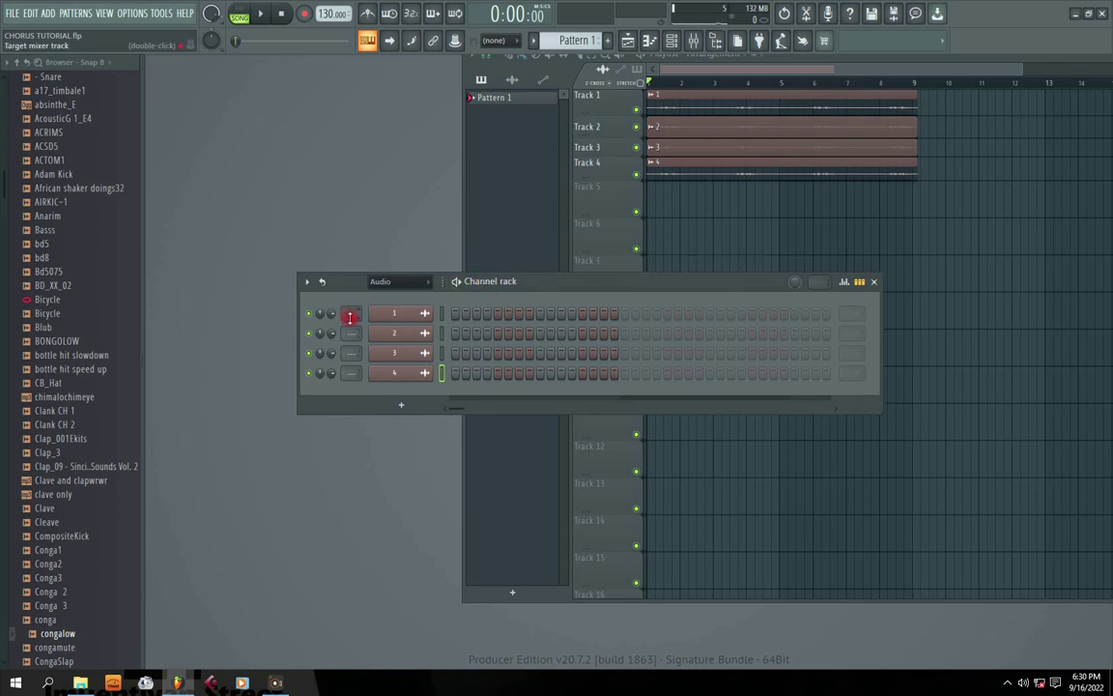
Route the audio channels 1, 2, 3 and 4 to mixer tracks 3, 4, 5 and 6
{"action": "left_click", "coordinate": [400, 313]}
{"action": "left_click", "coordinate": [541, 177]}
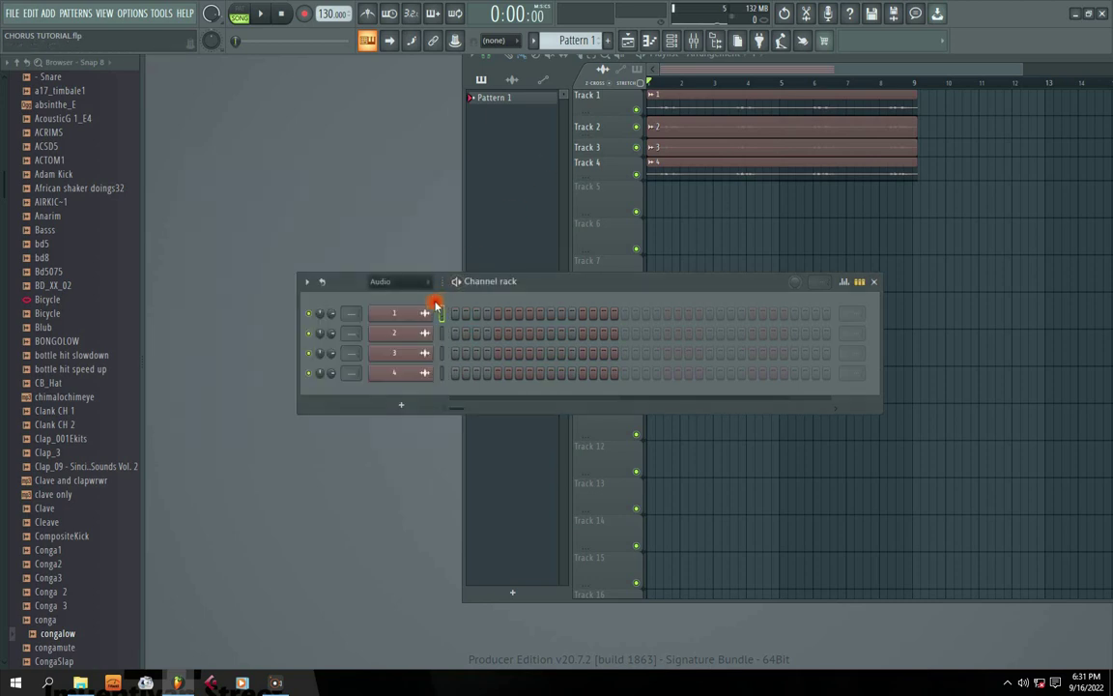
{"action": "left_click", "coordinate": [399, 333]}
{"action": "left_click", "coordinate": [569, 174]}
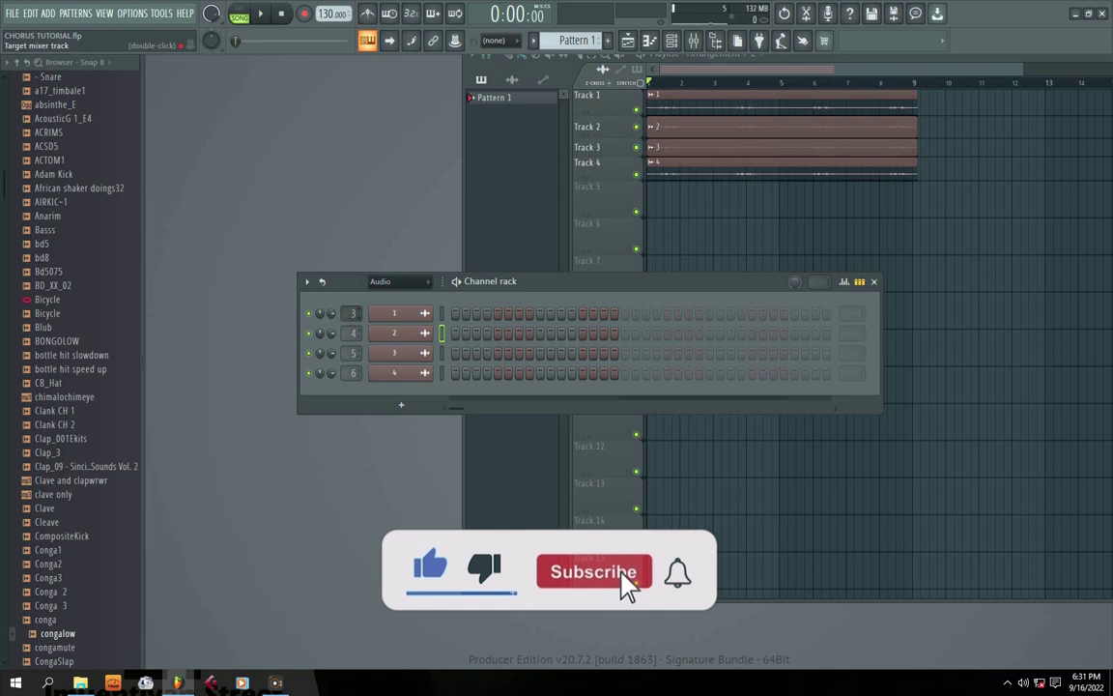
Open the mixer and reset the panning of Inserts 2, 3, 4 and 5 to centre
{"action": "double_click", "coordinate": [356, 327]}
{"action": "right_click", "coordinate": [311, 320]}
{"action": "left_click", "coordinate": [333, 325]}
{"action": "right_click", "coordinate": [340, 320]}
{"action": "left_click", "coordinate": [356, 324]}
{"action": "right_click", "coordinate": [367, 321]}
{"action": "left_click", "coordinate": [386, 325]}
{"action": "right_click", "coordinate": [397, 320]}
{"action": "left_click", "coordinate": [409, 327]}
{"action": "right_click", "coordinate": [448, 276]}
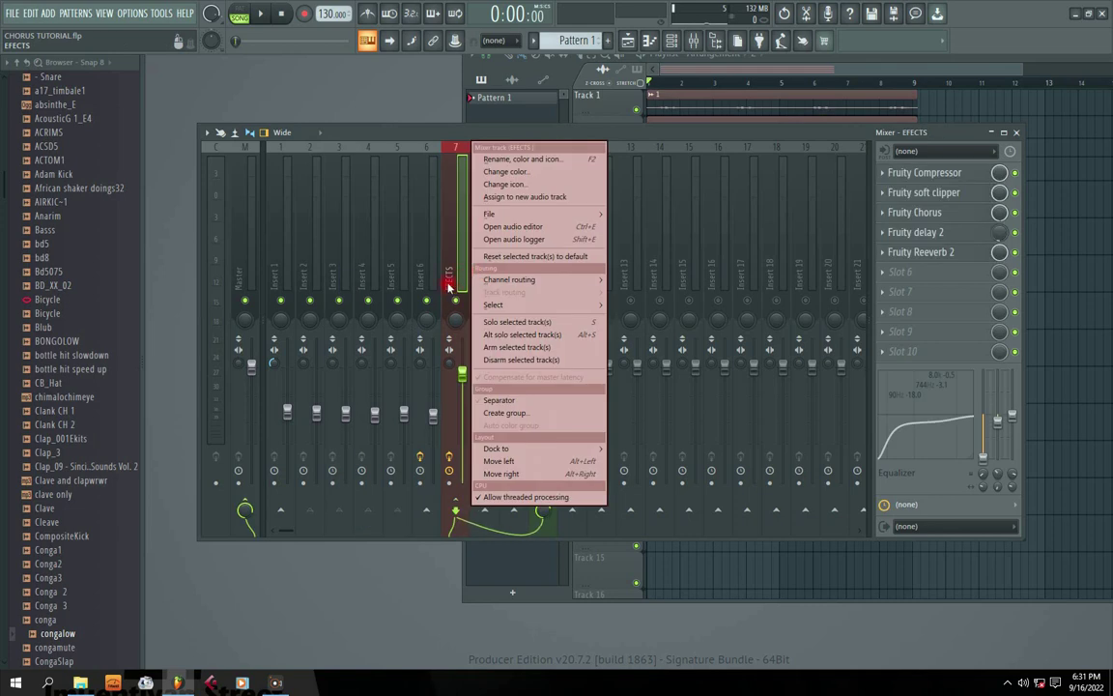
{"action": "left_click", "coordinate": [603, 136]}
{"action": "right_click", "coordinate": [450, 278]}
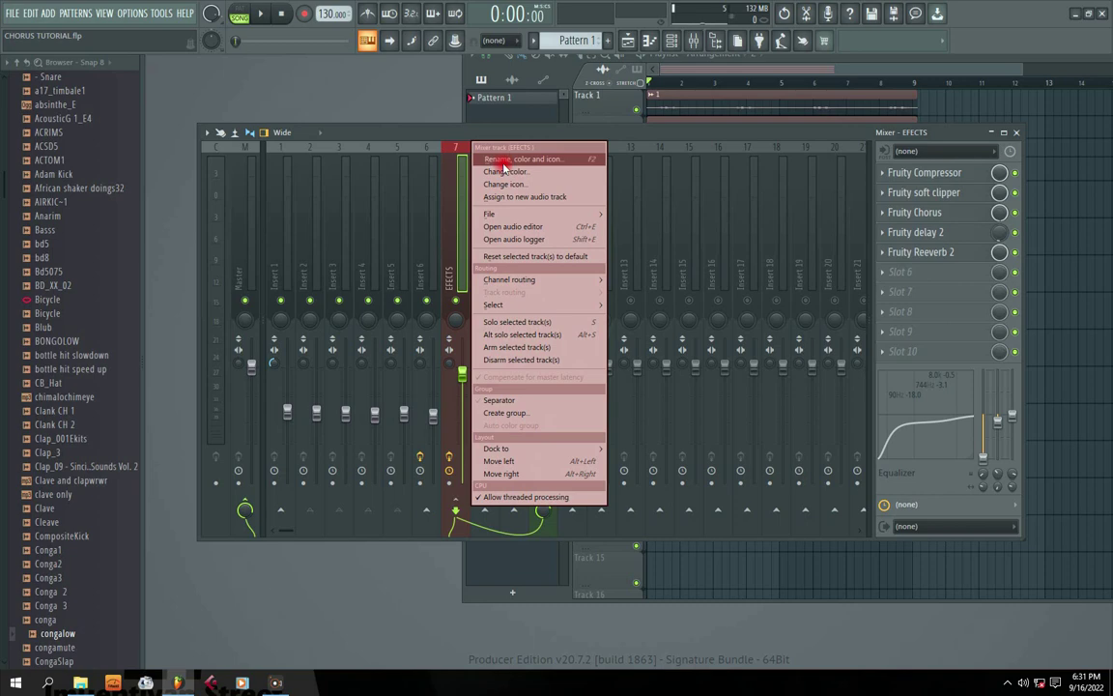
{"action": "left_click", "coordinate": [449, 281]}
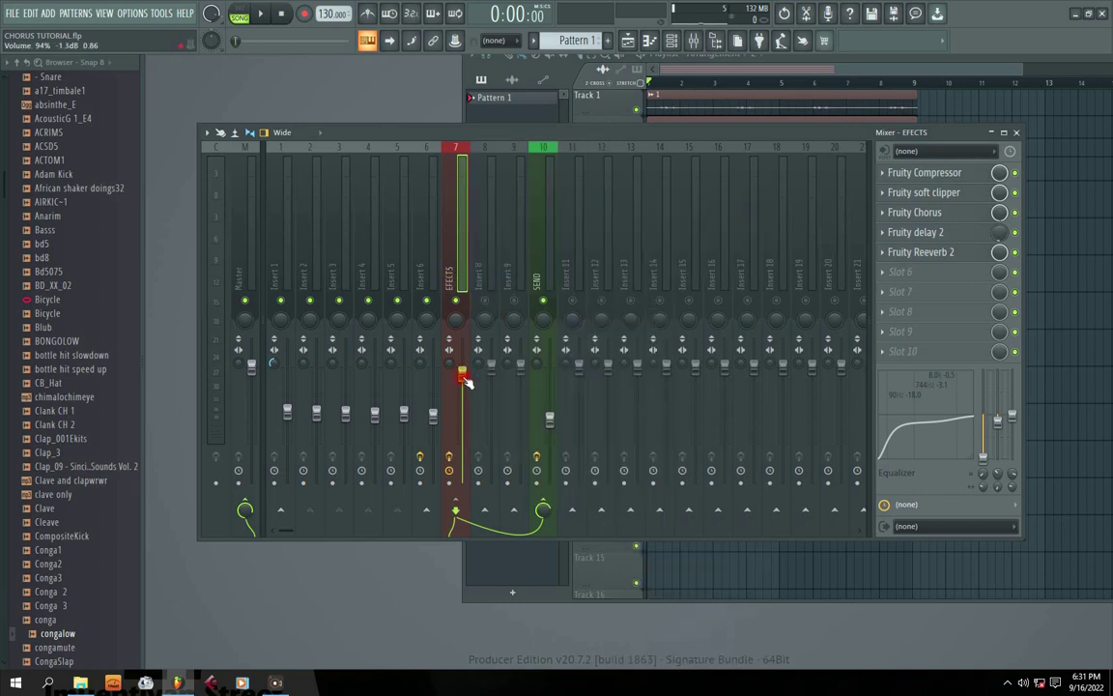
Reset the volume faders of Inserts 1 to 6 and the stereo separation of Insert 1 to their defaults
{"action": "right_click", "coordinate": [437, 422]}
{"action": "left_click", "coordinate": [446, 427]}
{"action": "right_click", "coordinate": [406, 416]}
{"action": "left_click", "coordinate": [416, 422]}
{"action": "right_click", "coordinate": [378, 417]}
{"action": "left_click", "coordinate": [391, 423]}
{"action": "right_click", "coordinate": [345, 414]}
{"action": "left_click", "coordinate": [354, 422]}
{"action": "right_click", "coordinate": [318, 413]}
{"action": "left_click", "coordinate": [328, 423]}
{"action": "right_click", "coordinate": [287, 416]}
{"action": "left_click", "coordinate": [297, 422]}
{"action": "right_click", "coordinate": [280, 371]}
{"action": "left_click", "coordinate": [289, 377]}
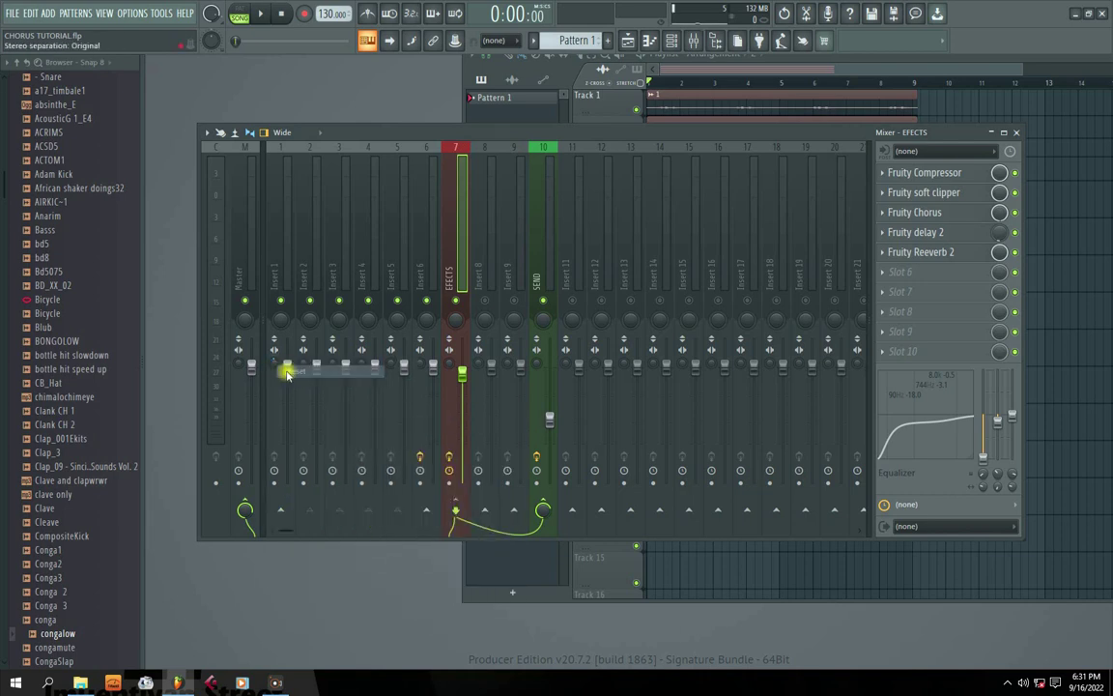
Reset the EFFECTS mixer track to its default state, clearing its name, colour and effects
{"action": "right_click", "coordinate": [450, 278]}
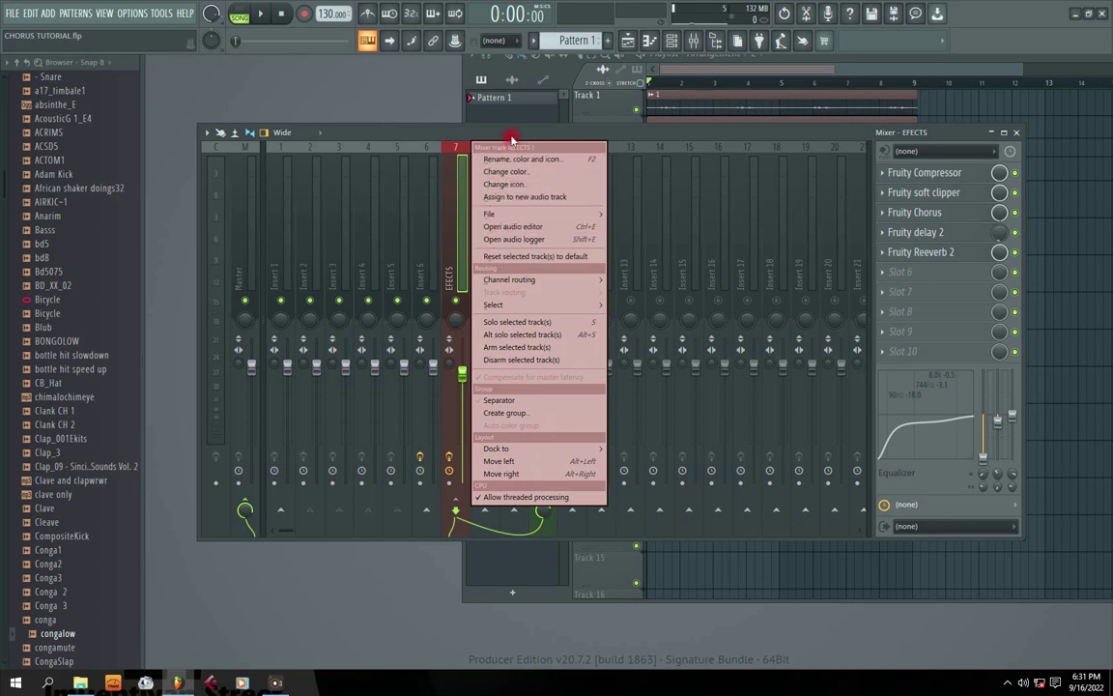
{"action": "mouse_move", "coordinate": [512, 221]}
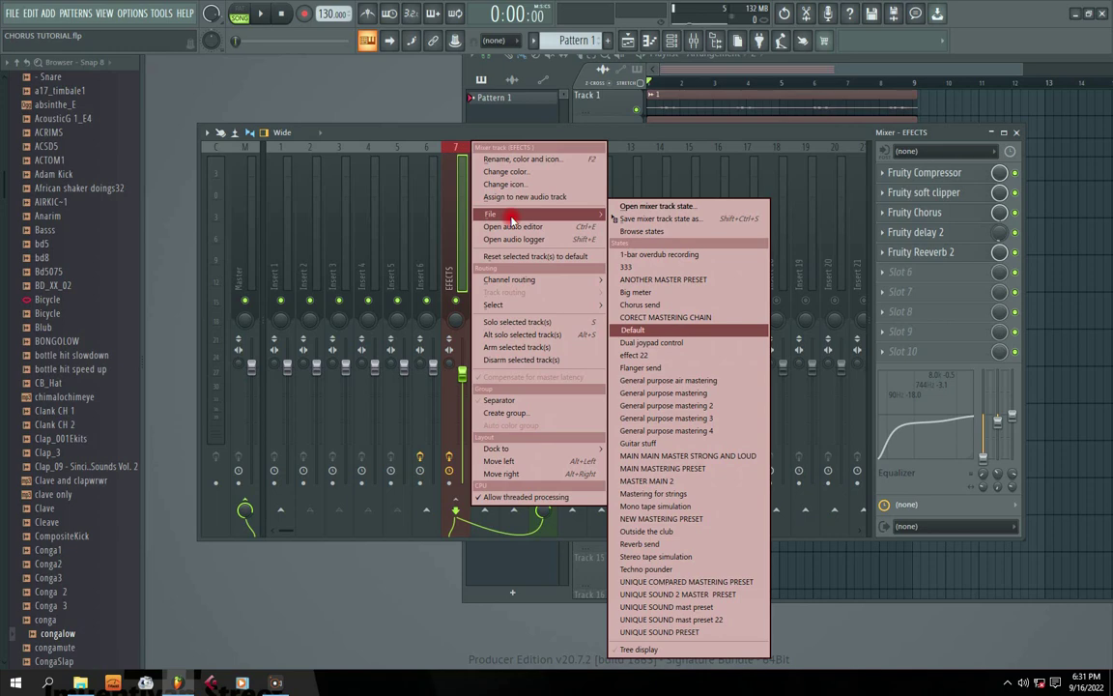
{"action": "left_click", "coordinate": [509, 256]}
{"action": "left_click", "coordinate": [666, 379]}
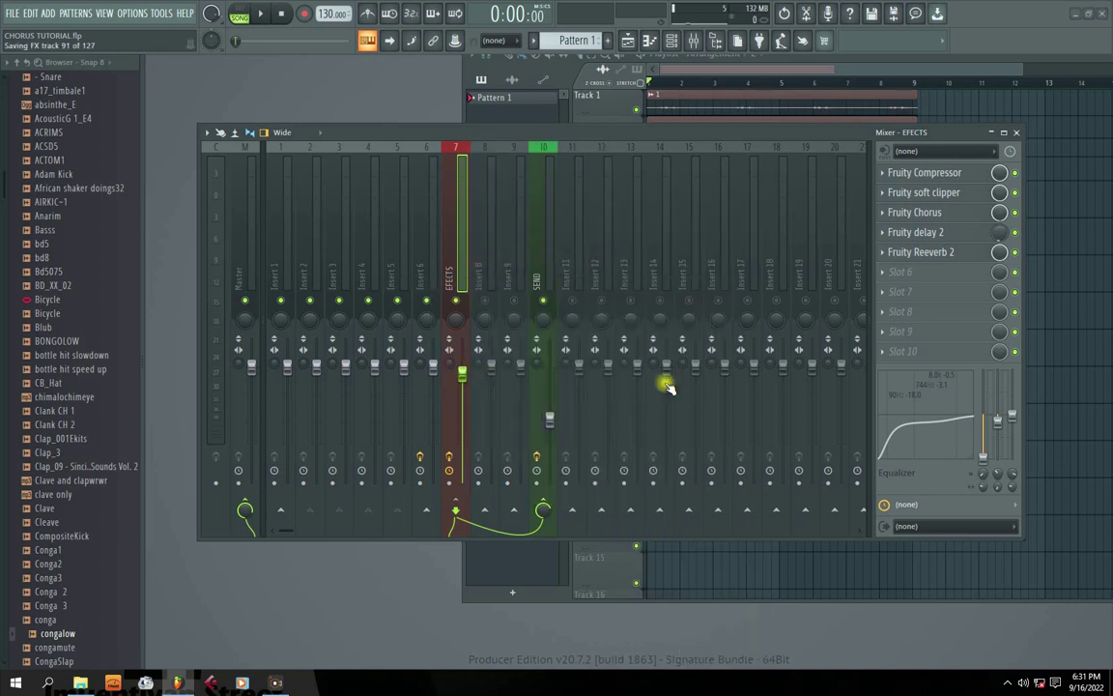
Reset the SEND mixer track to its default state, clearing its name, colour and effects
{"action": "right_click", "coordinate": [541, 275]}
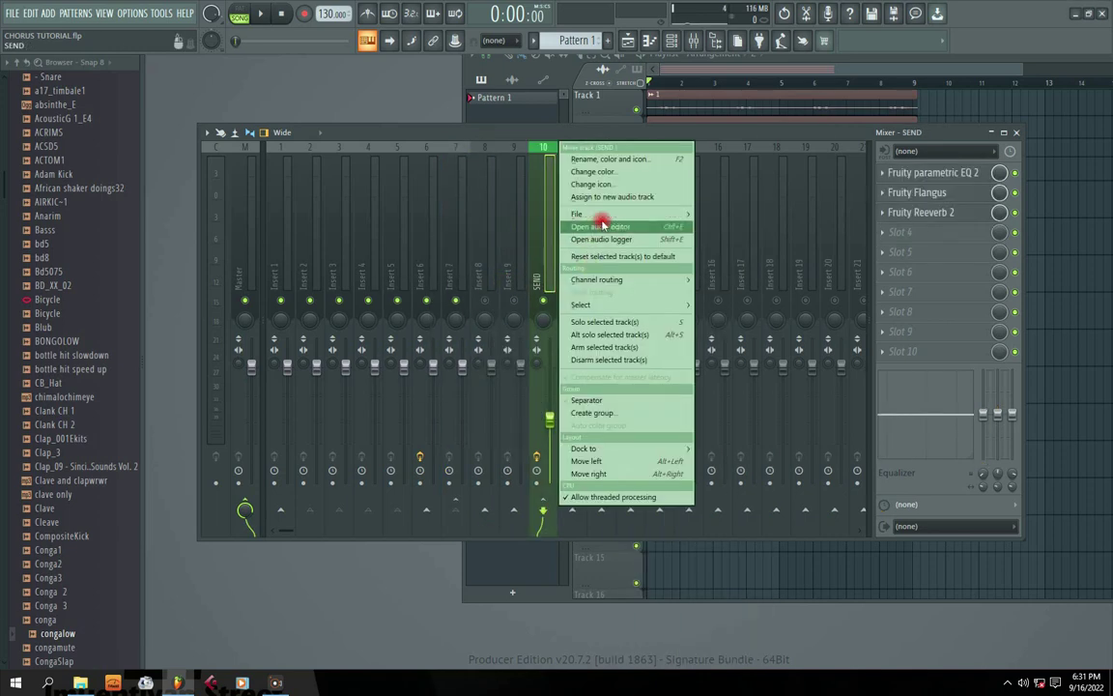
{"action": "mouse_move", "coordinate": [591, 281]}
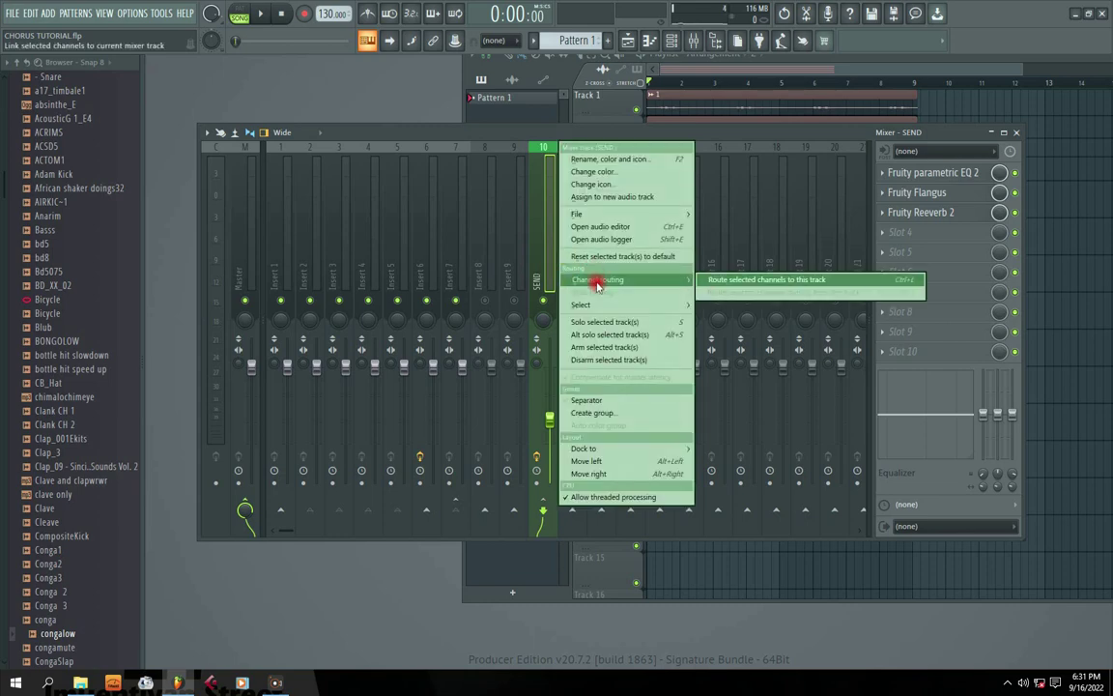
{"action": "mouse_move", "coordinate": [599, 308]}
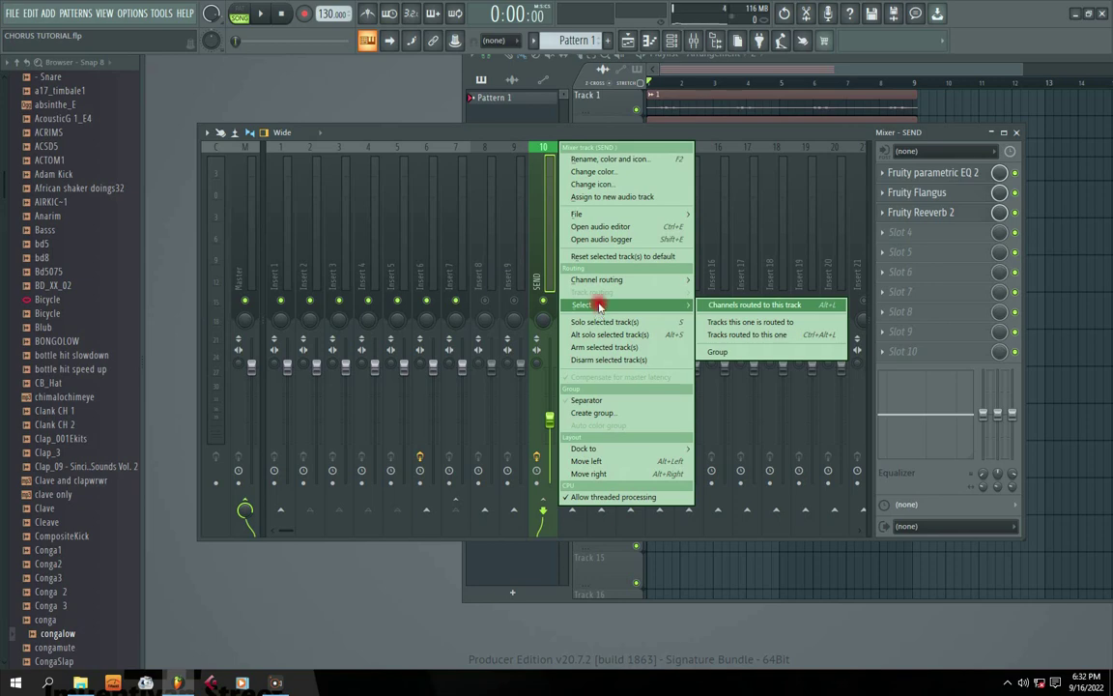
{"action": "left_click", "coordinate": [598, 256]}
{"action": "left_click", "coordinate": [663, 378]}
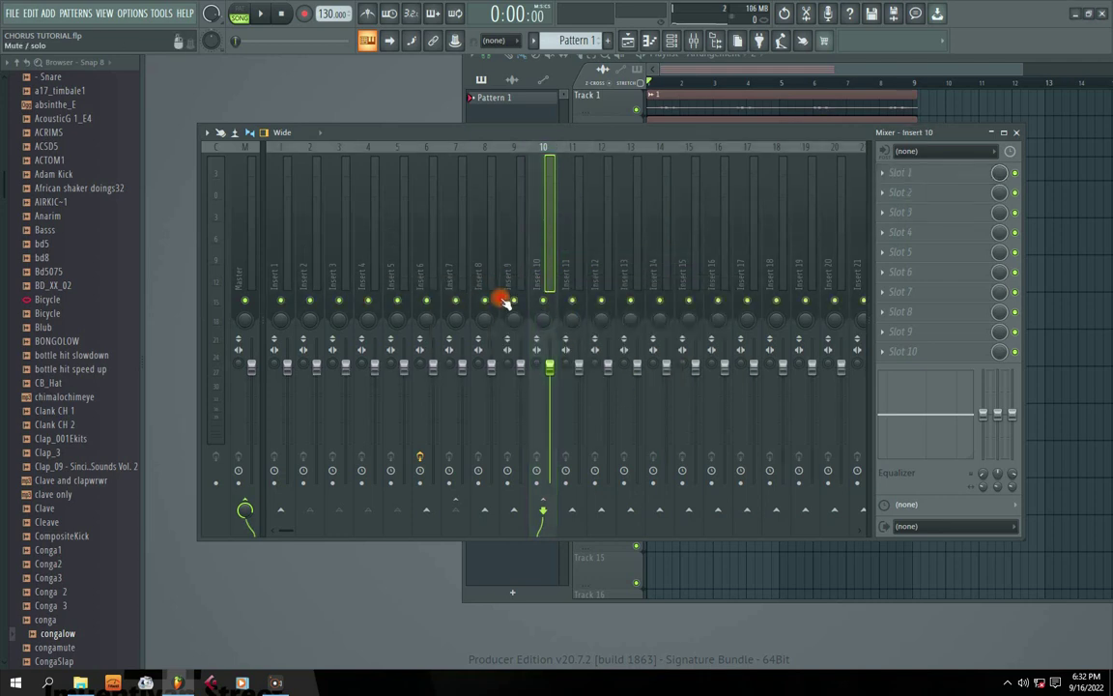
Play the clips briefly through the cleared mixer, stop playback and close the mixer
{"action": "left_click_drag", "start_coordinate": [510, 135], "coordinate": [580, 239]}
{"action": "key", "text": "space"}
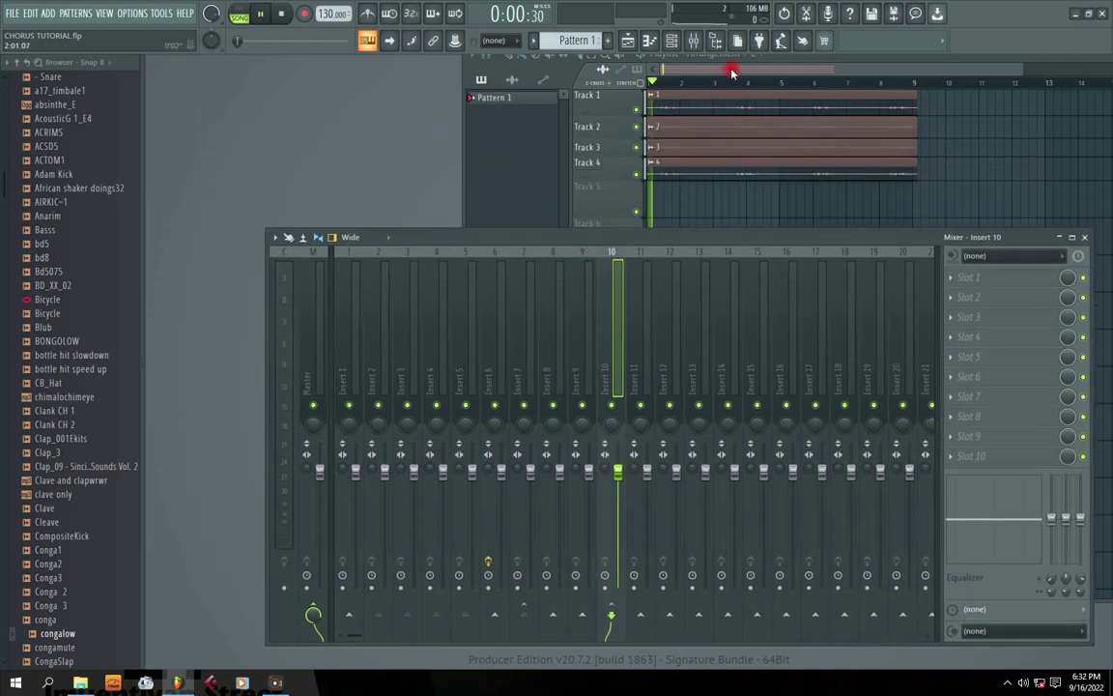
{"action": "left_click_drag", "start_coordinate": [490, 241], "coordinate": [477, 195]}
{"action": "key", "text": "space"}
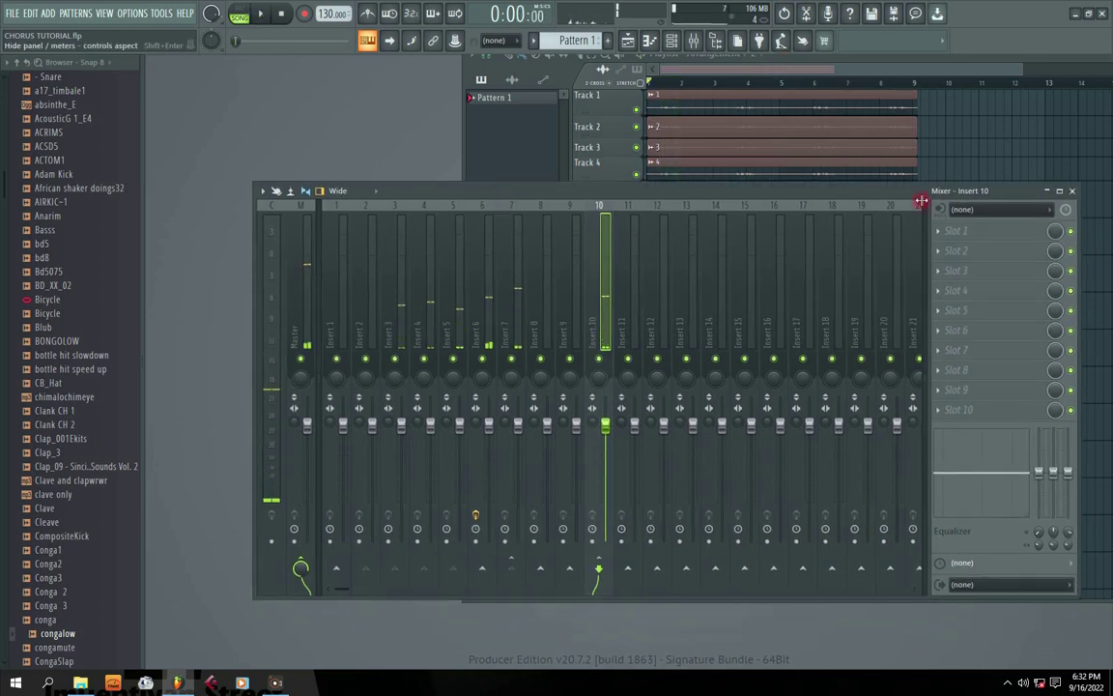
{"action": "left_click", "coordinate": [1071, 190]}
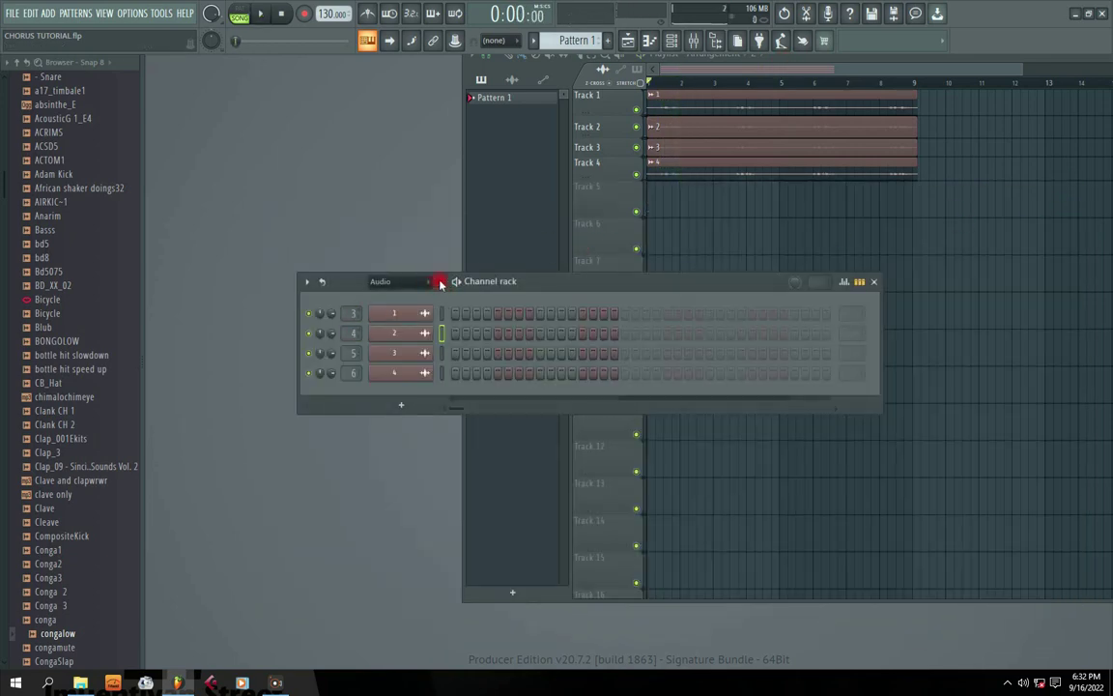
Play the clips with the mixer open to check which inserts carry the vocals, and stop playback
{"action": "left_click_drag", "start_coordinate": [438, 280], "coordinate": [435, 267]}
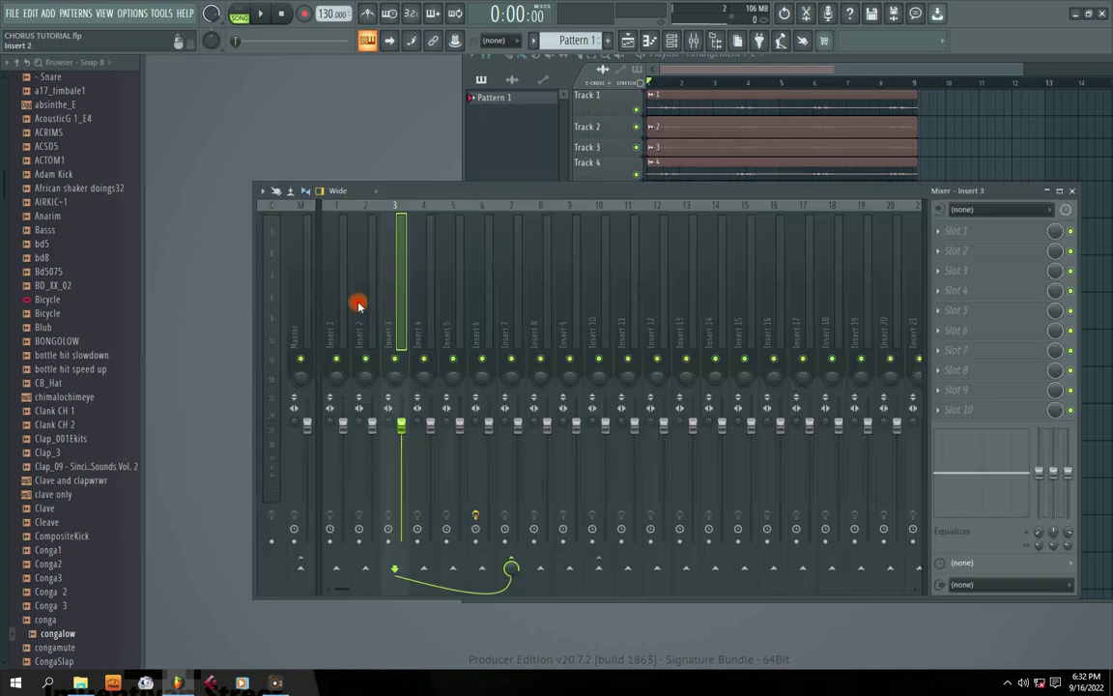
{"action": "double_click", "coordinate": [355, 300]}
{"action": "left_click", "coordinate": [371, 331]}
{"action": "left_click", "coordinate": [387, 333]}
{"action": "left_click", "coordinate": [396, 341]}
{"action": "key", "text": "space"}
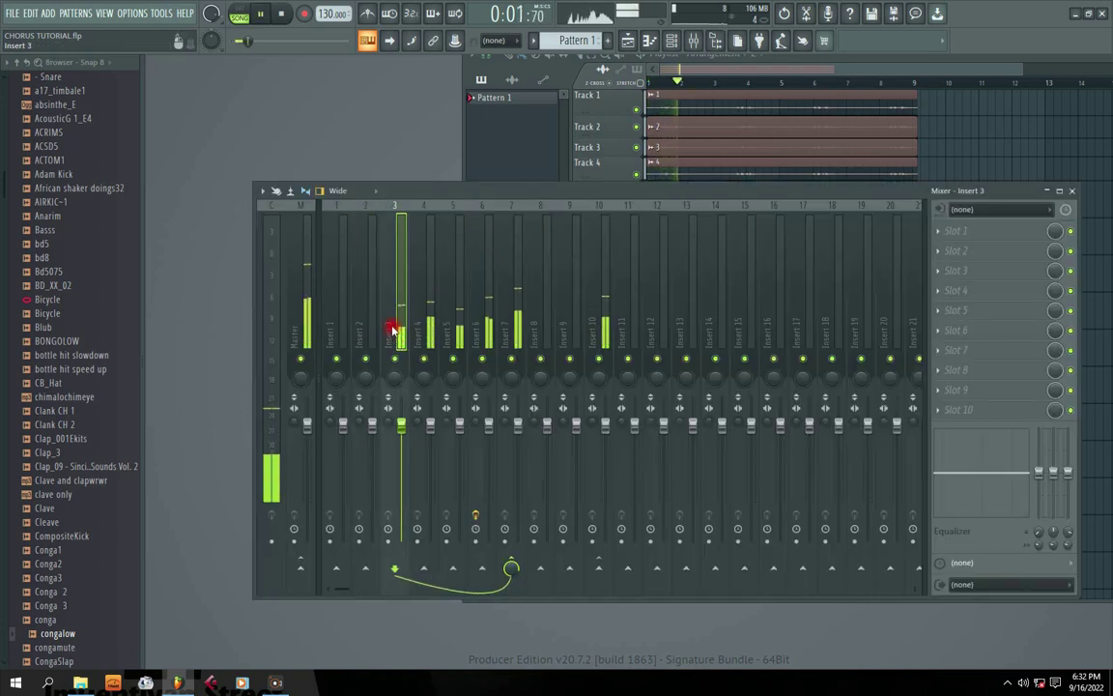
{"action": "key", "text": "space"}
{"action": "right_click", "coordinate": [392, 328]}
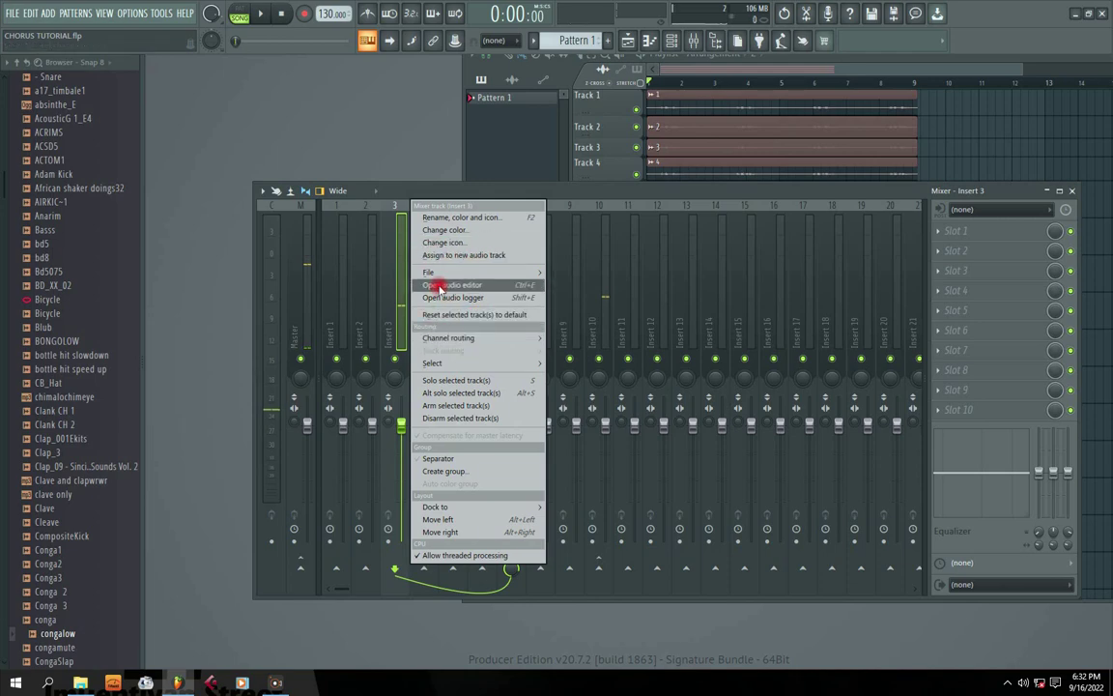
{"action": "mouse_move", "coordinate": [431, 273]}
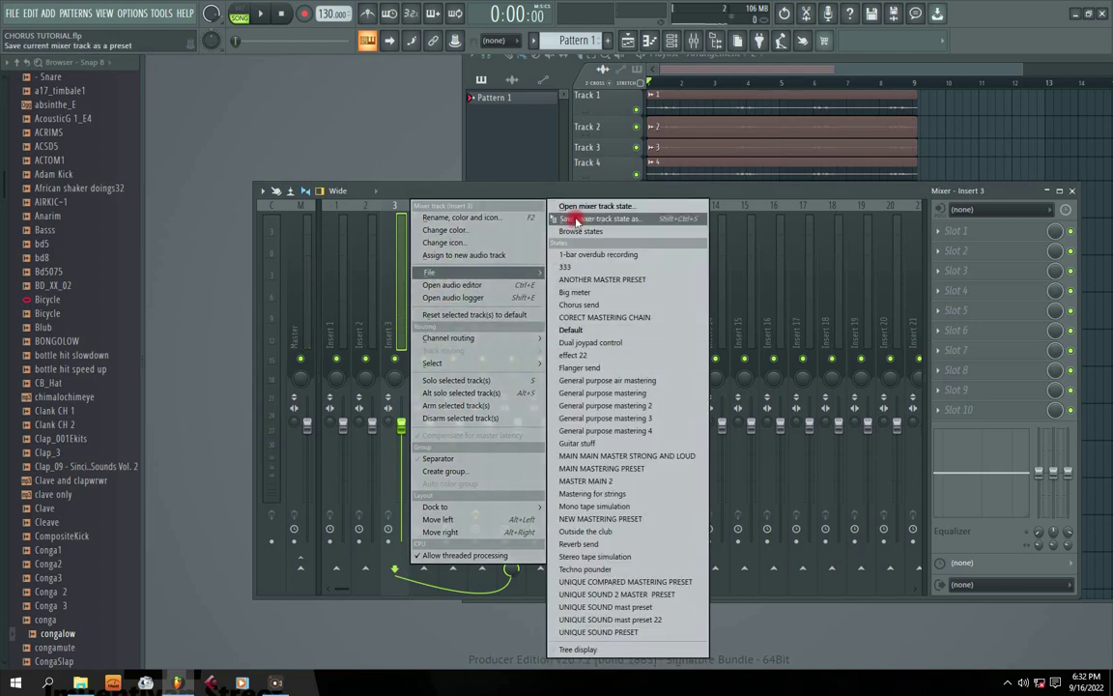
{"action": "left_click", "coordinate": [464, 193]}
Rename mixer track Insert 3 as "V 1" and Insert 4 as "V2"
{"action": "right_click", "coordinate": [392, 316]}
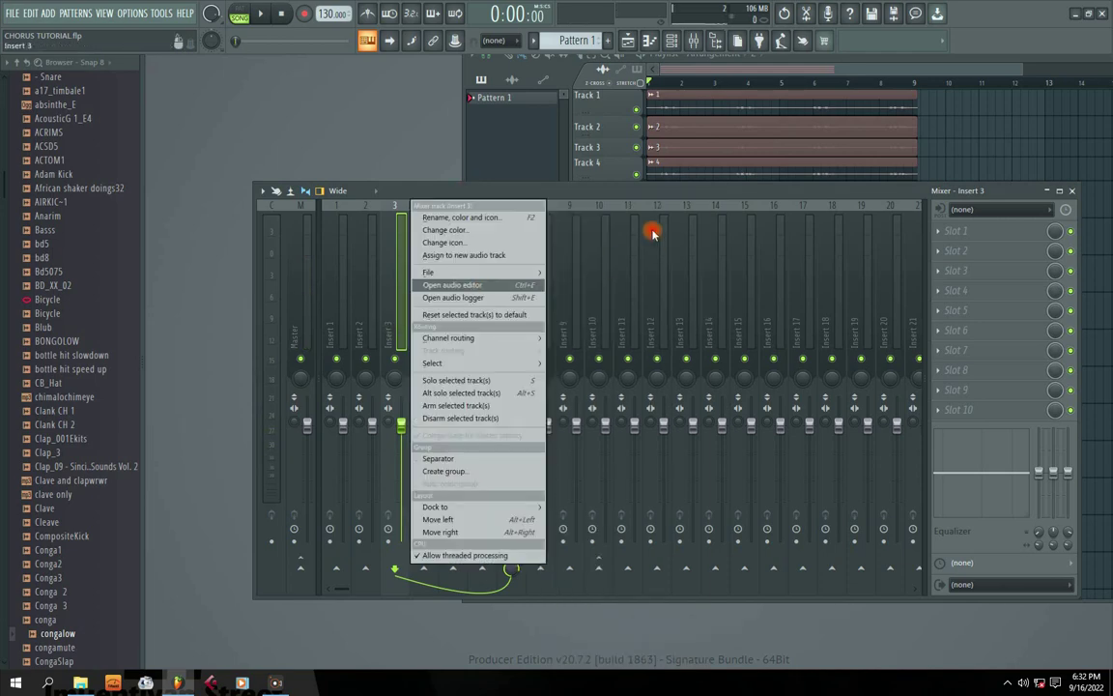
{"action": "left_click", "coordinate": [416, 216]}
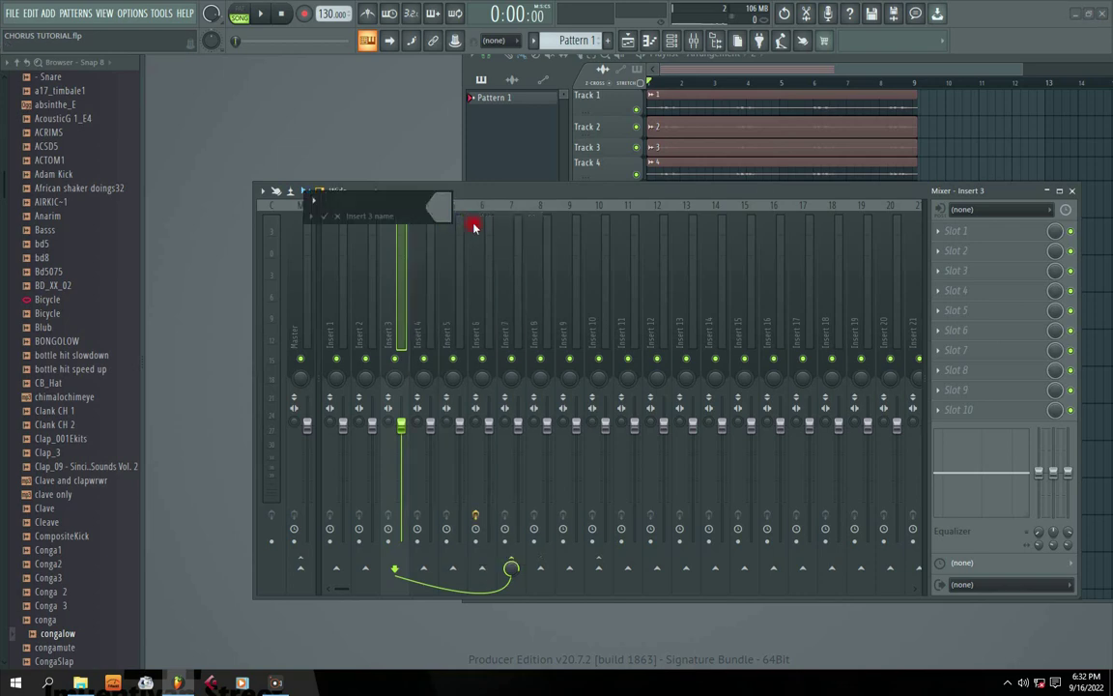
{"action": "key", "text": "Return"}
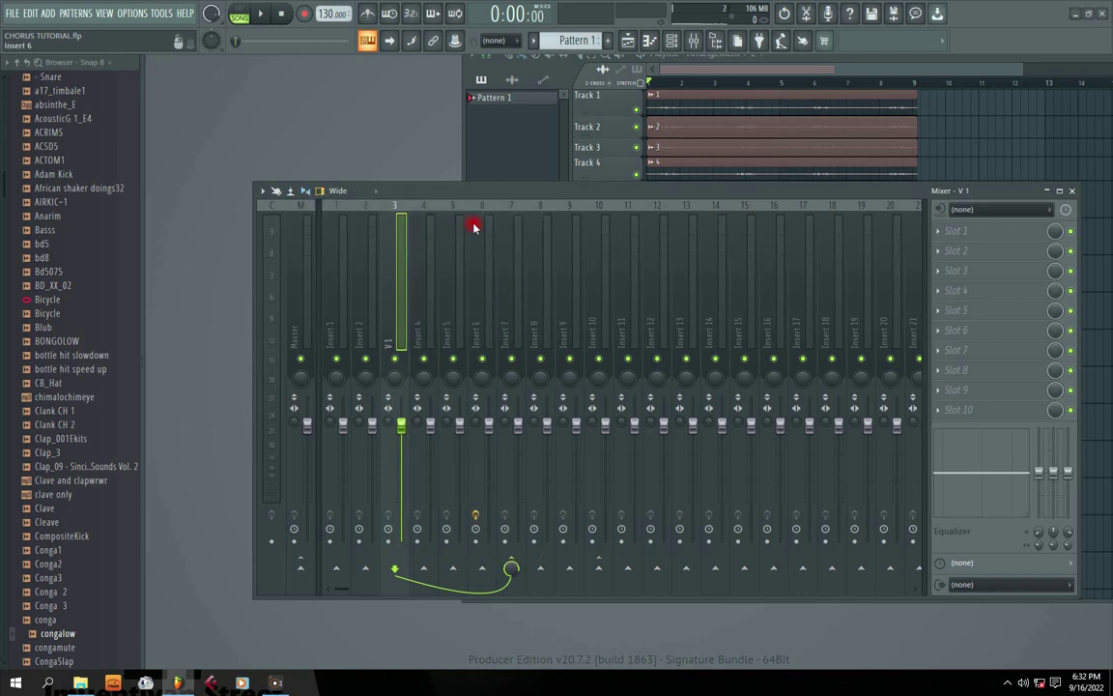
{"action": "right_click", "coordinate": [422, 325]}
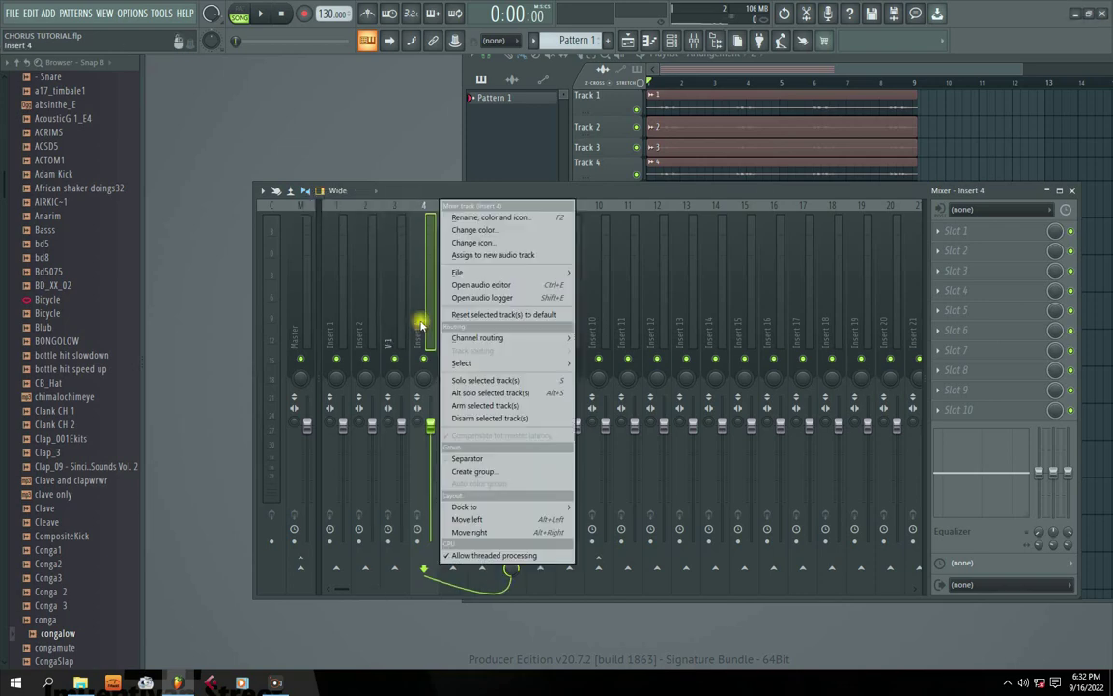
{"action": "left_click", "coordinate": [478, 217]}
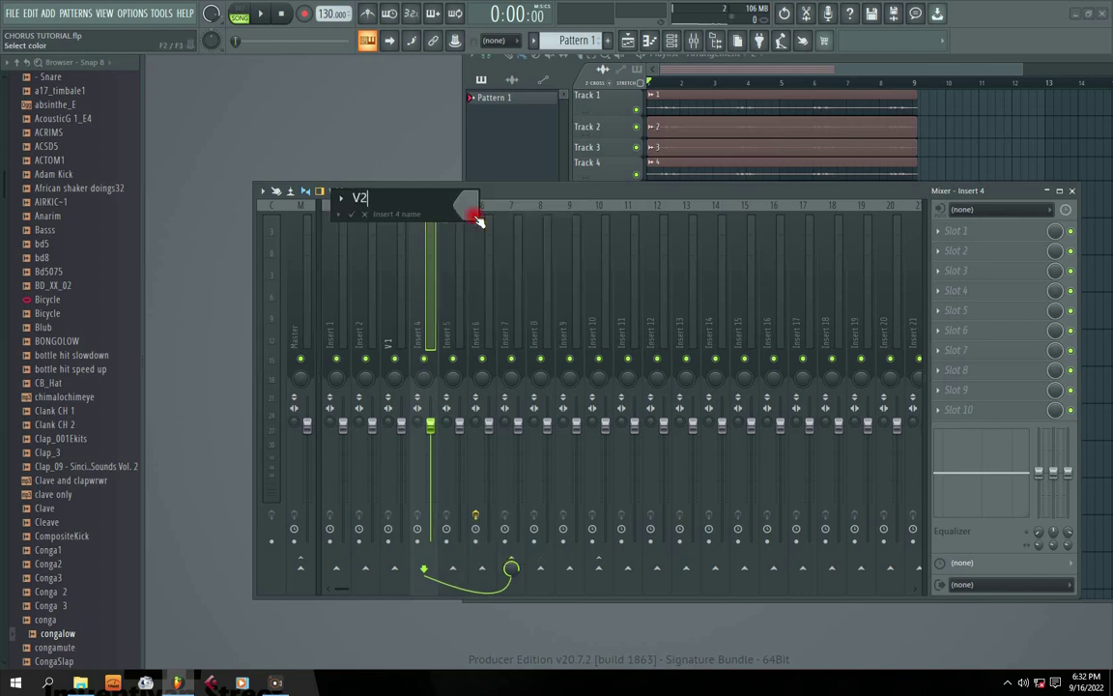
{"action": "key", "text": "Return"}
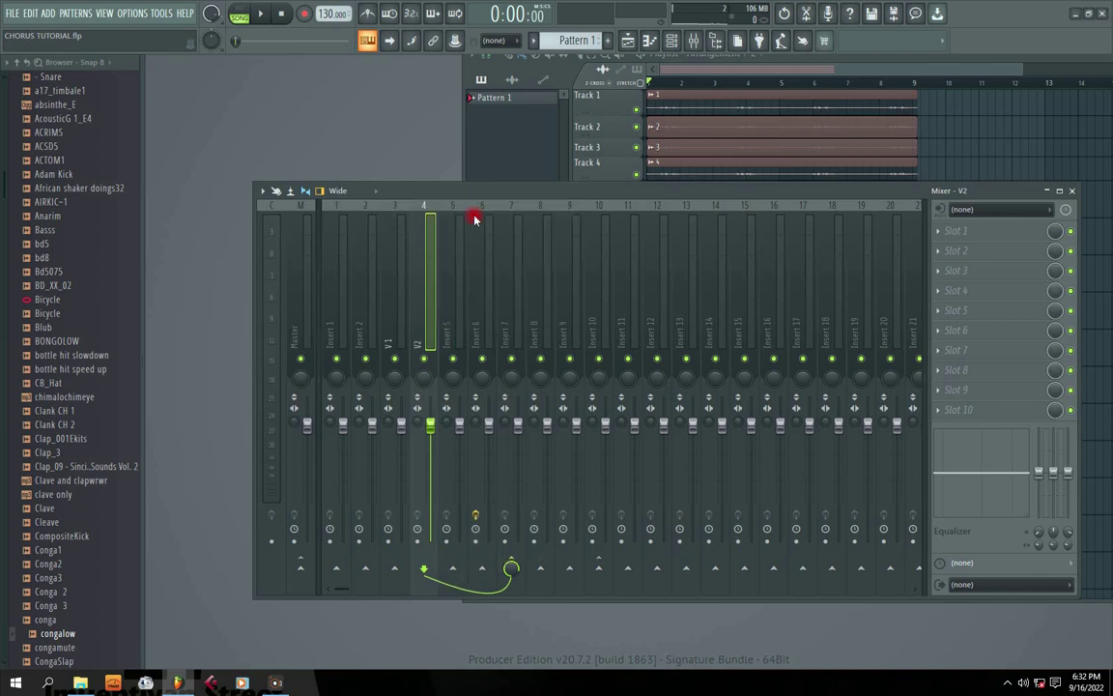
Rename mixer track Insert 5 as "V 3" and Insert 6 as "V4"
{"action": "right_click", "coordinate": [452, 321]}
{"action": "left_click", "coordinate": [510, 219]}
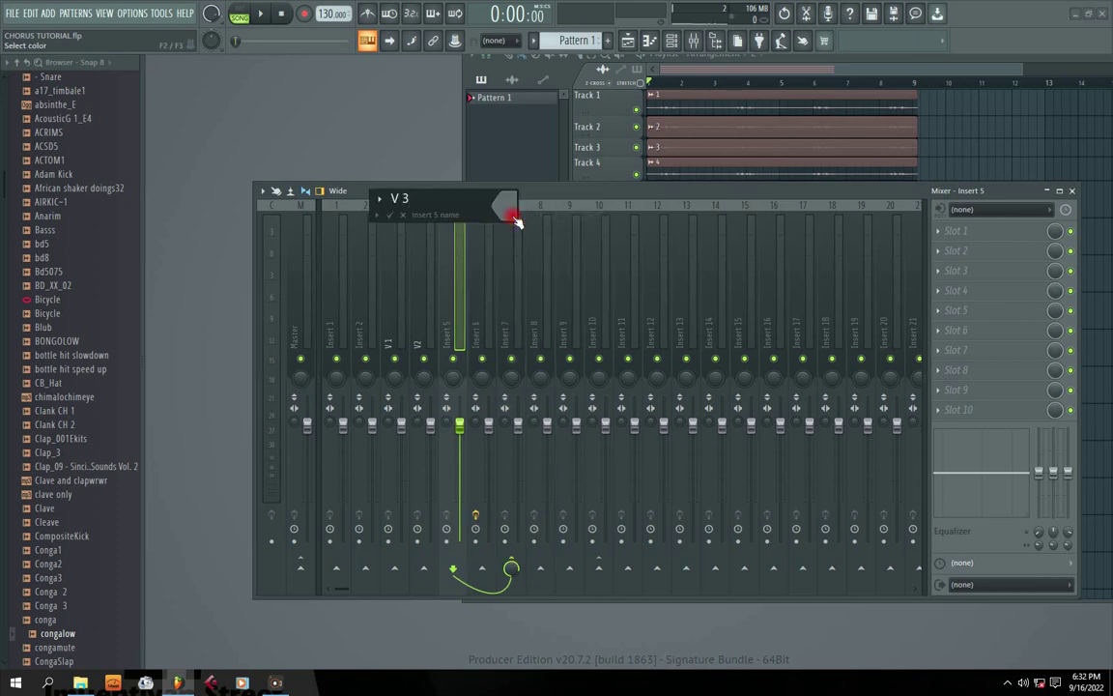
{"action": "key", "text": "Return"}
{"action": "right_click", "coordinate": [477, 330]}
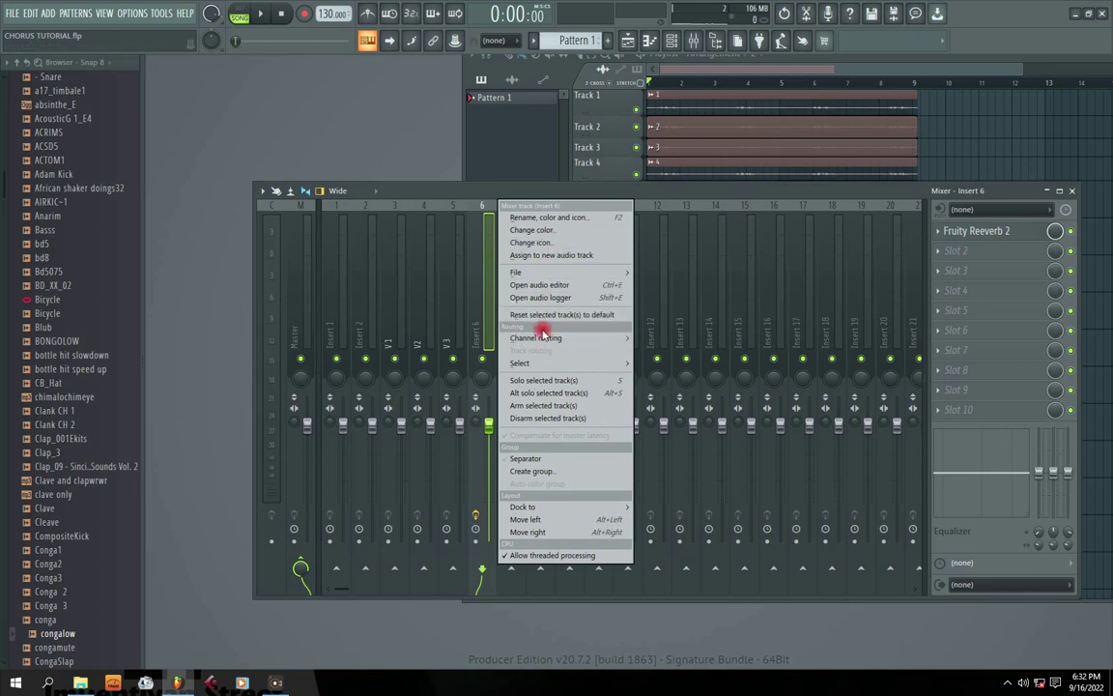
{"action": "left_click", "coordinate": [539, 219]}
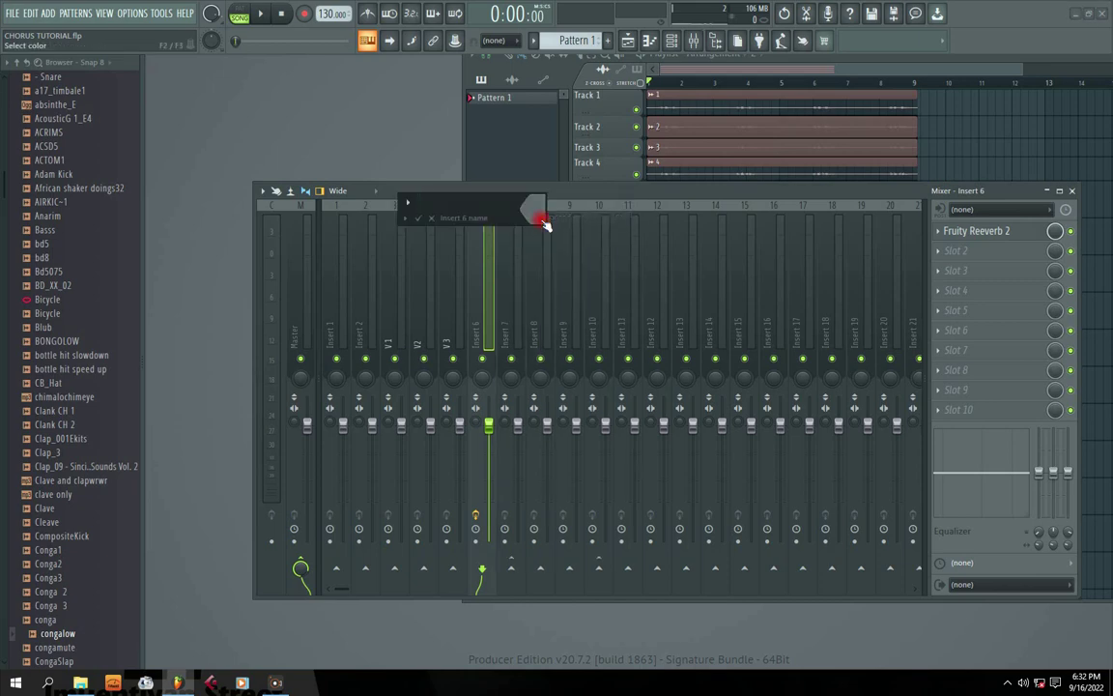
{"action": "key", "text": "Return"}
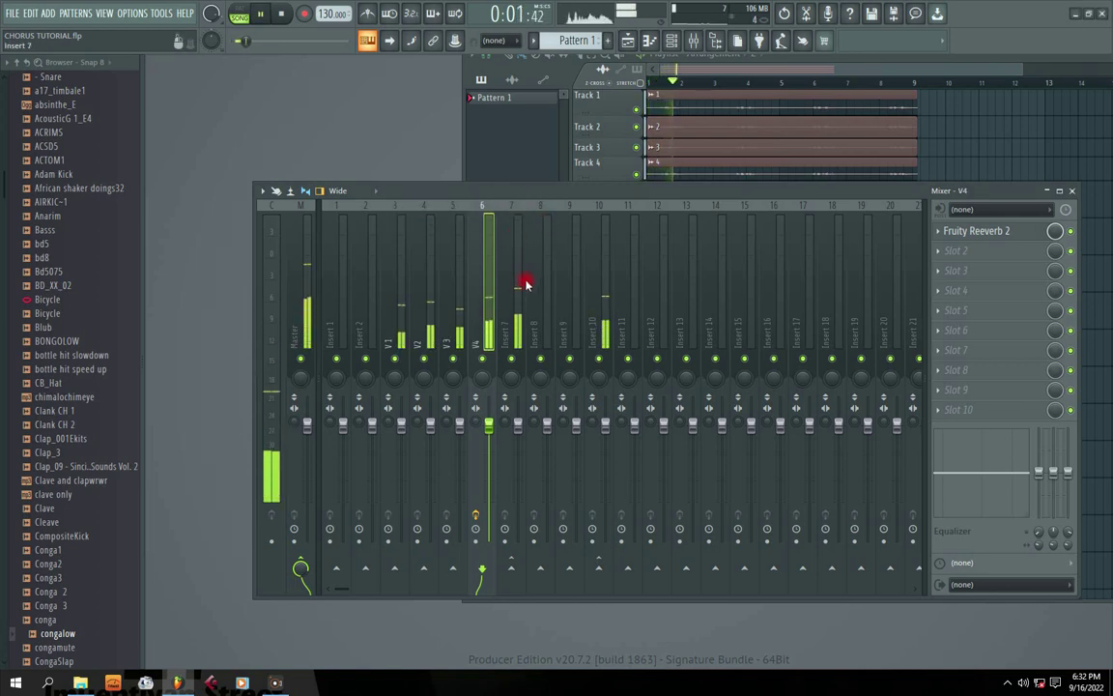
Stop playback and remove the sends to Insert 7 from the vocal mixer tracks
{"action": "key", "text": "space"}
{"action": "left_click", "coordinate": [515, 337]}
{"action": "left_click", "coordinate": [391, 332]}
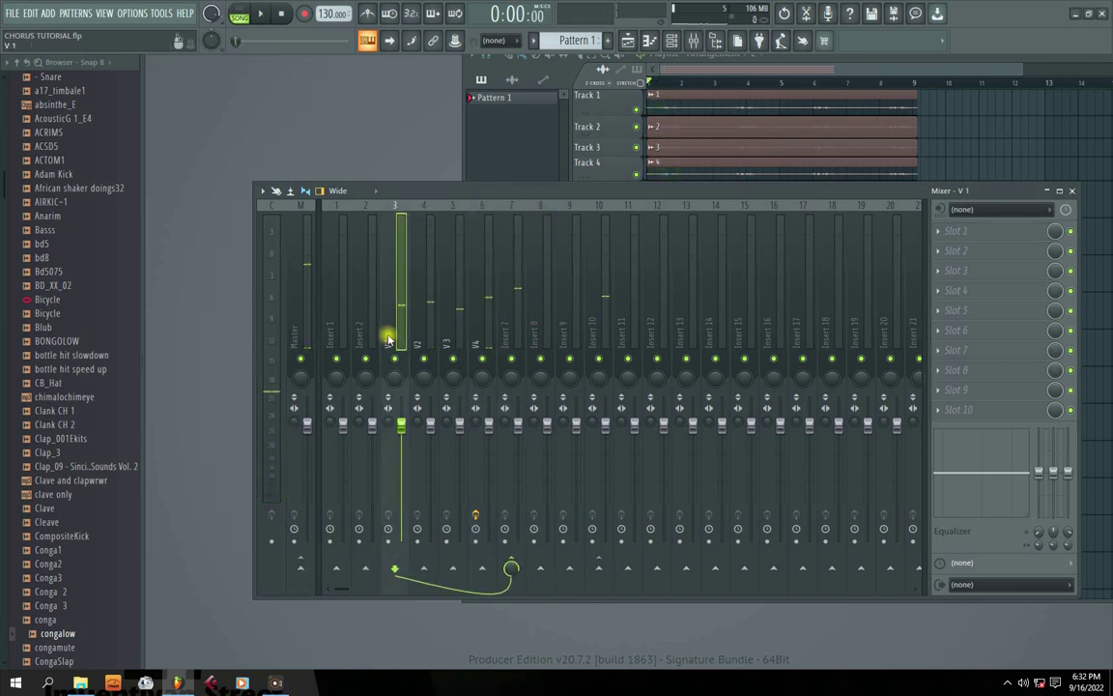
{"action": "left_click", "coordinate": [427, 343]}
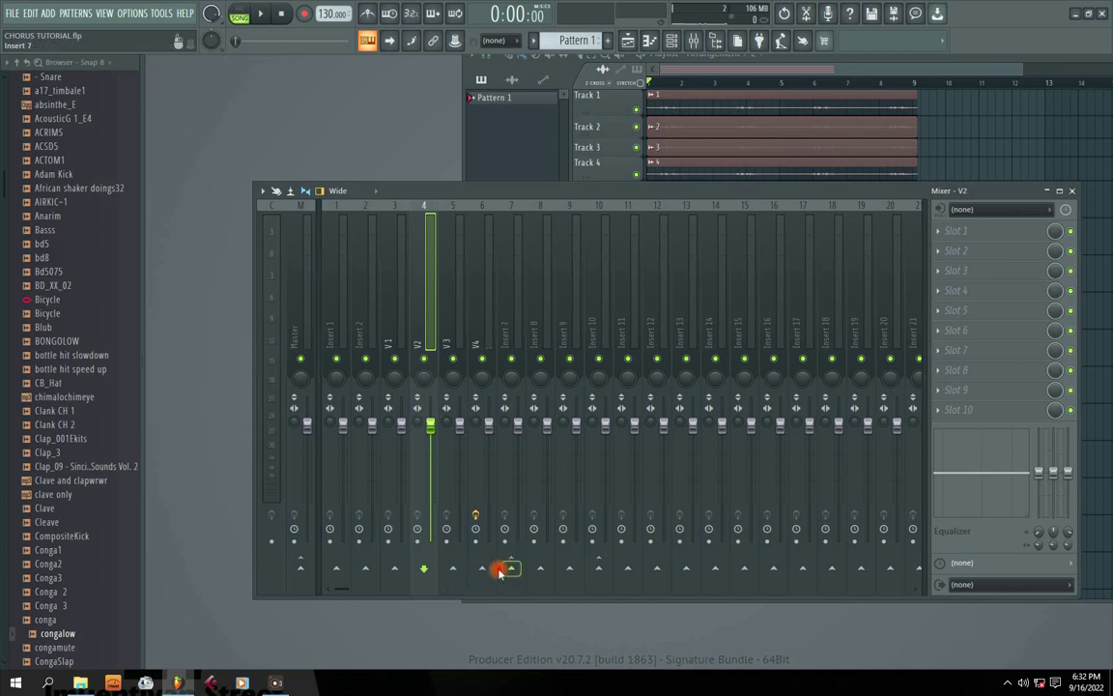
{"action": "left_click", "coordinate": [384, 337]}
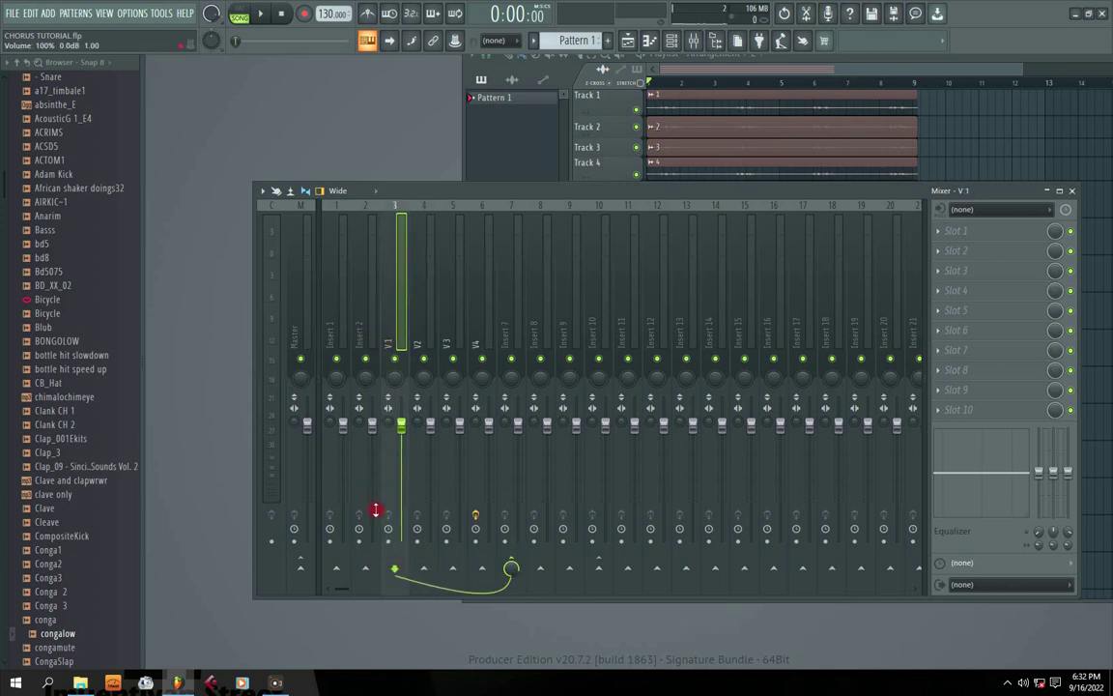
{"action": "left_click", "coordinate": [425, 333]}
{"action": "left_click", "coordinate": [452, 334]}
{"action": "left_click", "coordinate": [475, 333]}
{"action": "left_click", "coordinate": [446, 335]}
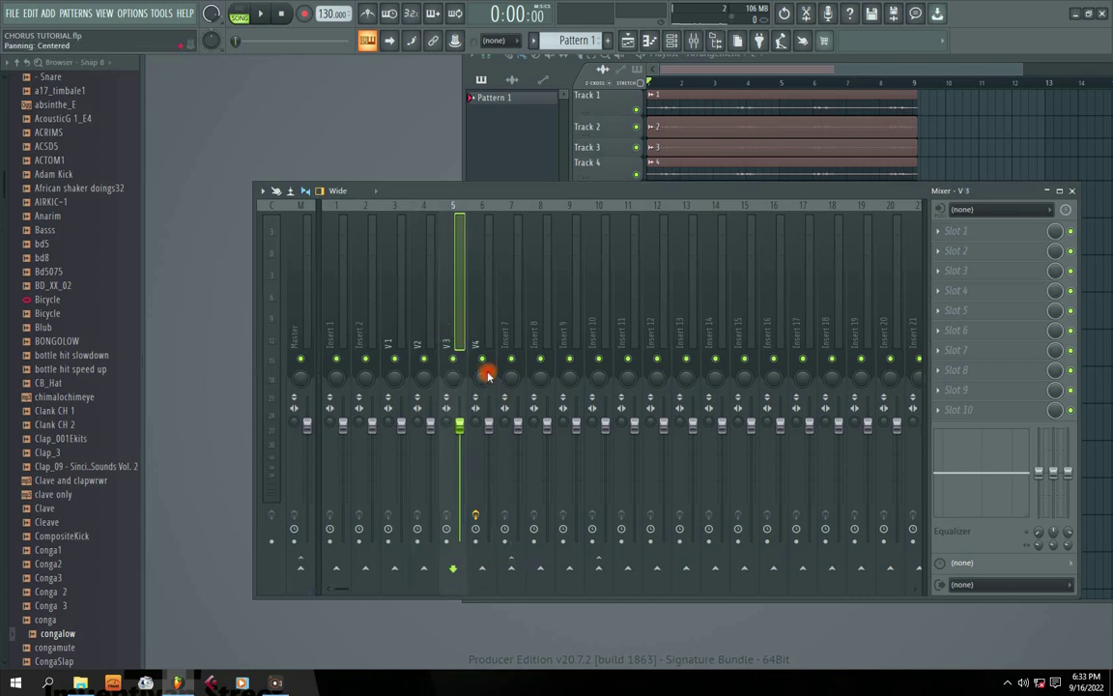
{"action": "left_click", "coordinate": [489, 346]}
Route the disconnected vocal tracks V 1, V2 and V 3 directly to the Master, and check V4's routing
{"action": "left_click", "coordinate": [390, 338]}
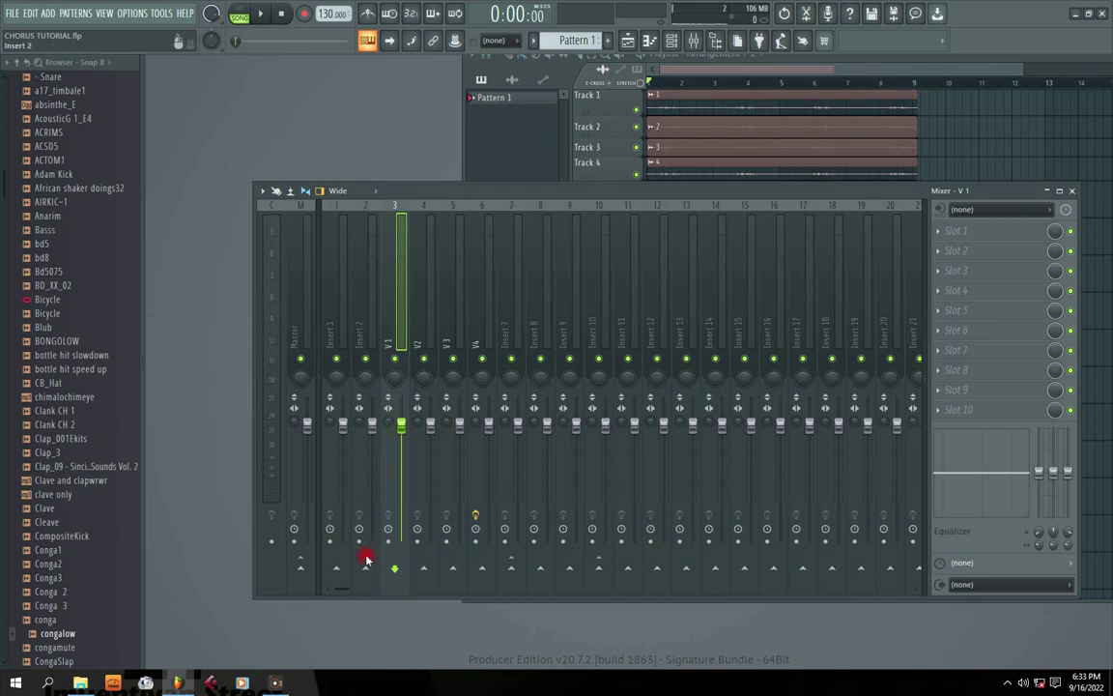
{"action": "left_click", "coordinate": [301, 570]}
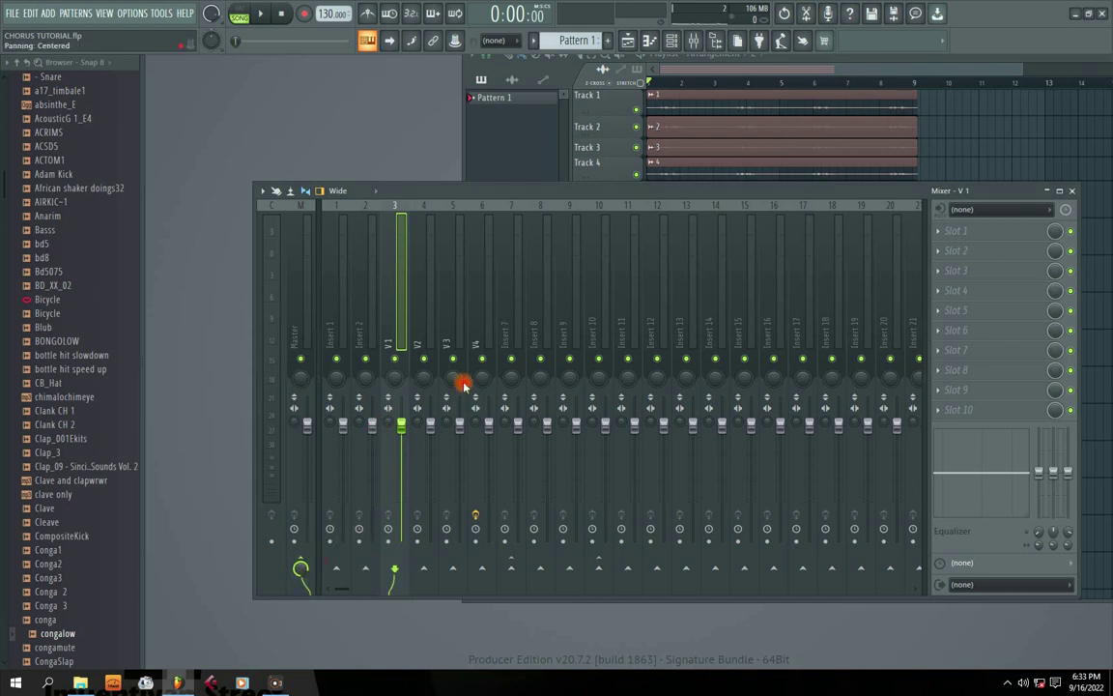
{"action": "left_click", "coordinate": [422, 340]}
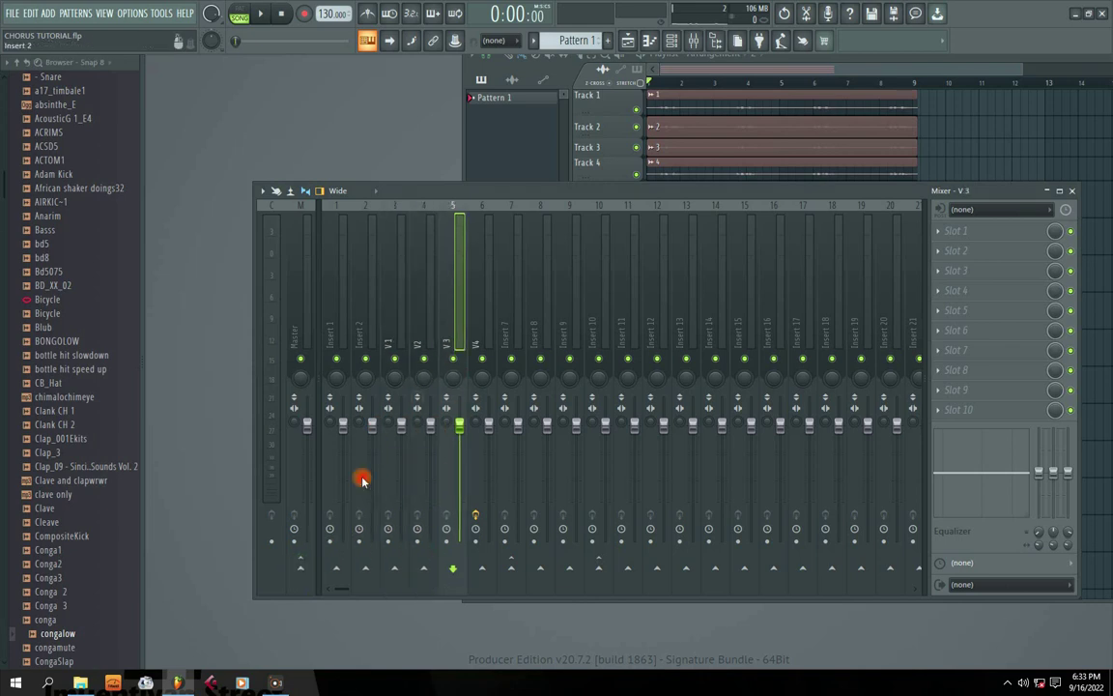
{"action": "left_click", "coordinate": [480, 327]}
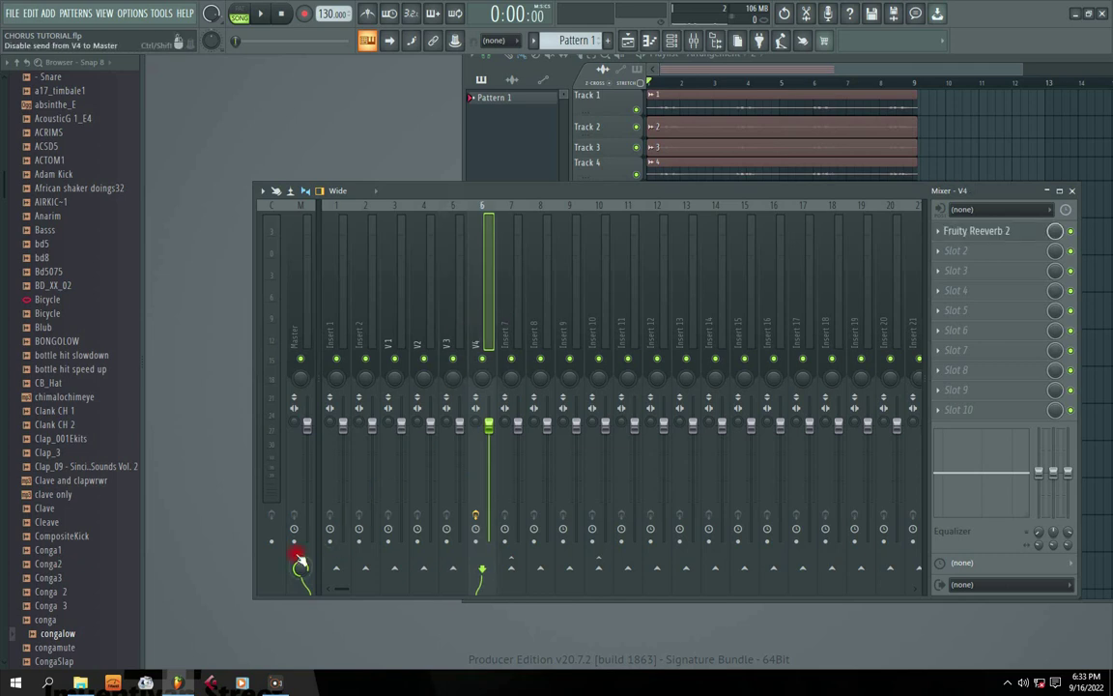
Play the clips briefly to check the new routing, and remove Insert 7's send to Insert 10
{"action": "key", "text": "space"}
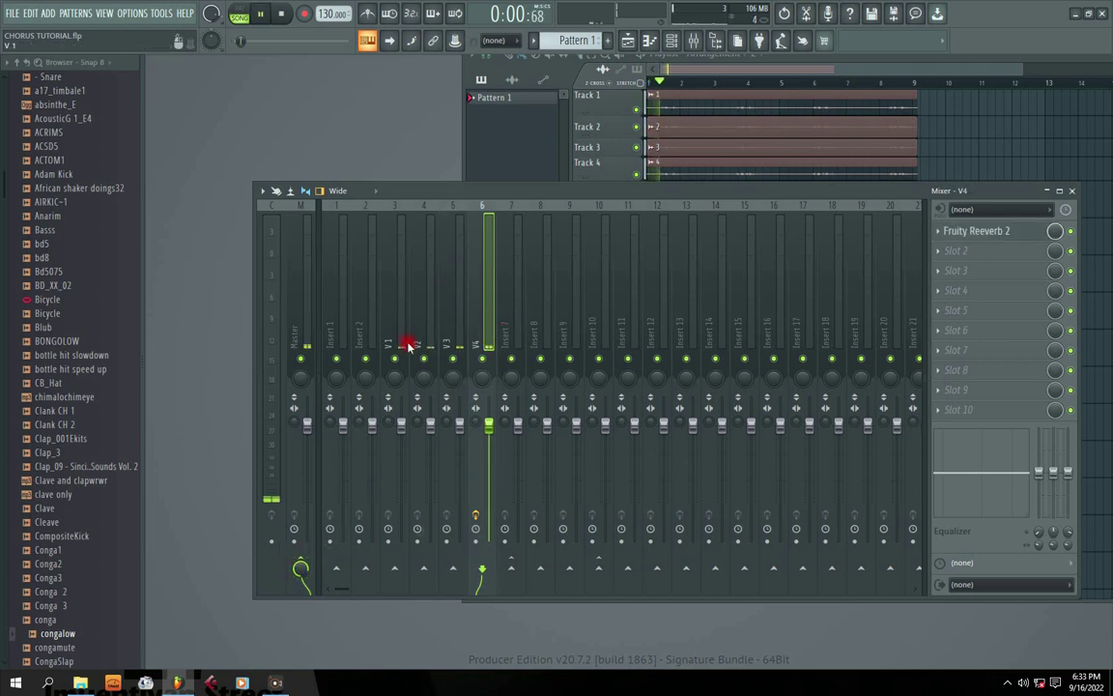
{"action": "left_click", "coordinate": [392, 331]}
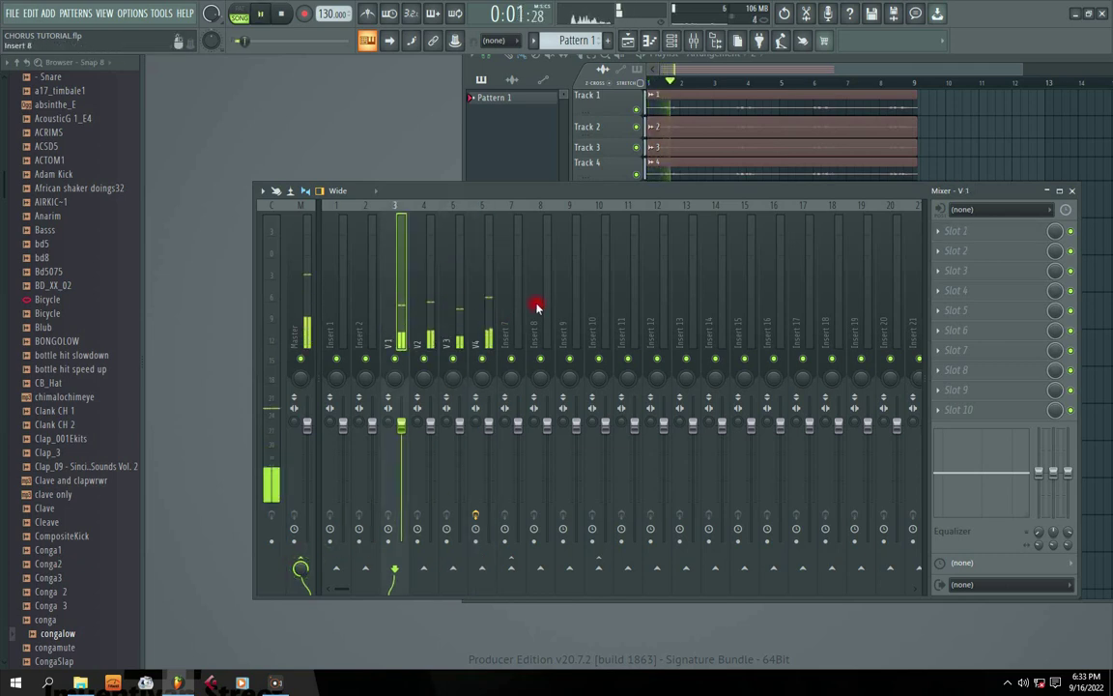
{"action": "key", "text": "space"}
{"action": "left_click", "coordinate": [509, 339]}
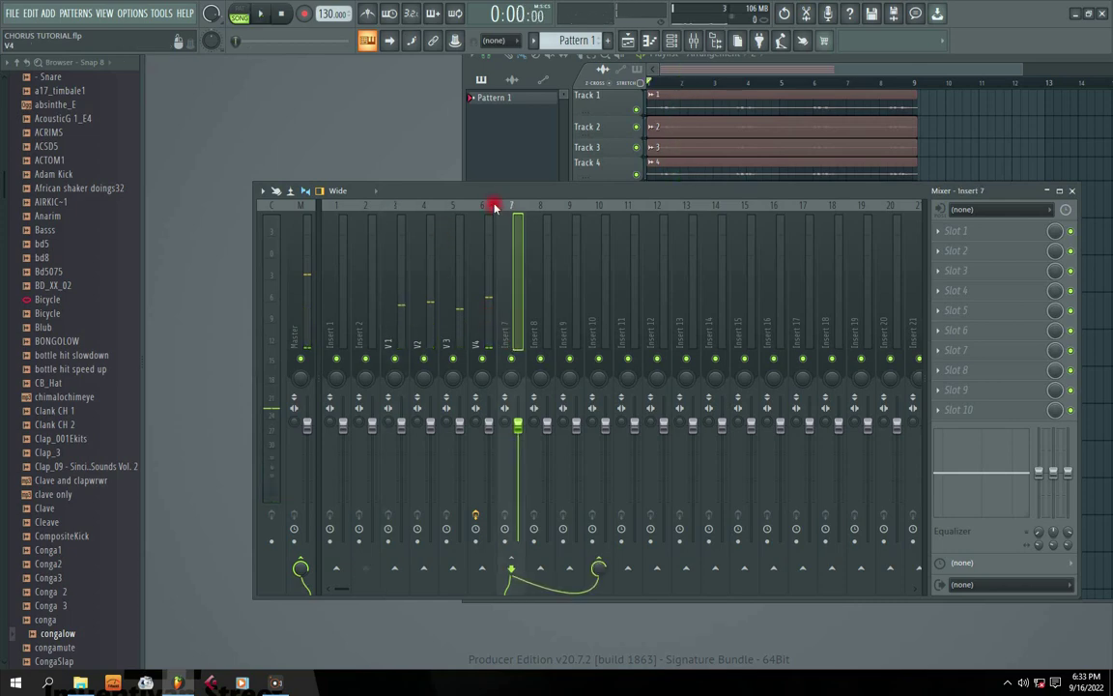
{"action": "left_click", "coordinate": [598, 567]}
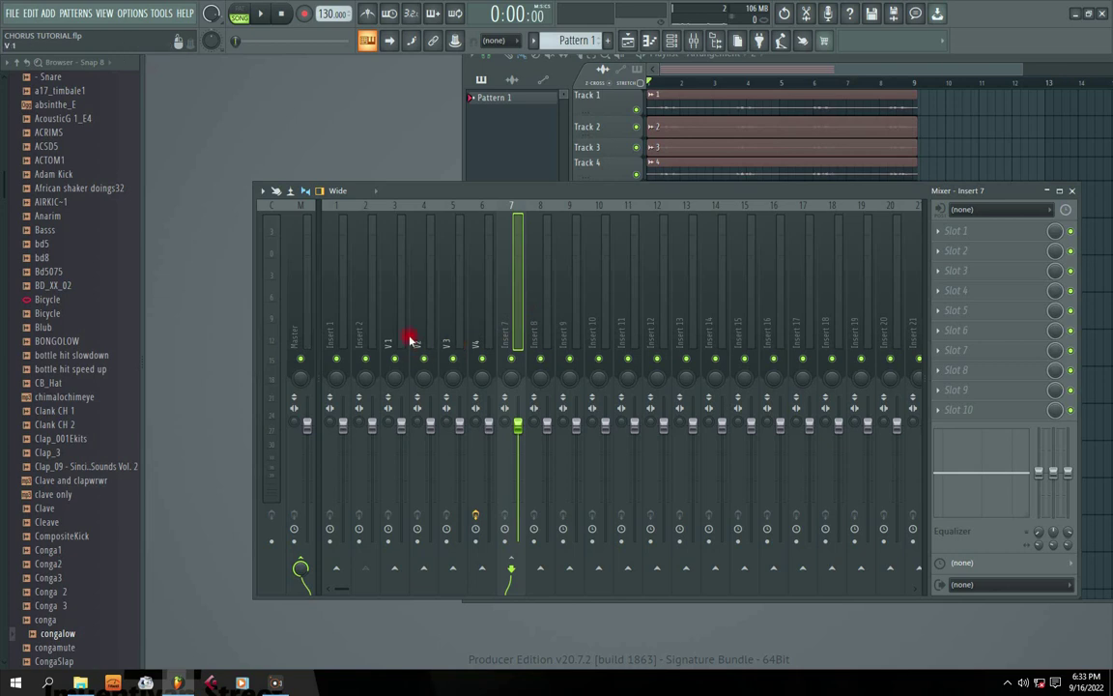
Move the mixer lower, bring the playlist to the front and increase the heights of Tracks 1, 3 and 4
{"action": "left_click_drag", "start_coordinate": [676, 204], "coordinate": [697, 275]}
{"action": "left_click", "coordinate": [917, 60]}
{"action": "left_click_drag", "start_coordinate": [605, 136], "coordinate": [607, 314]}
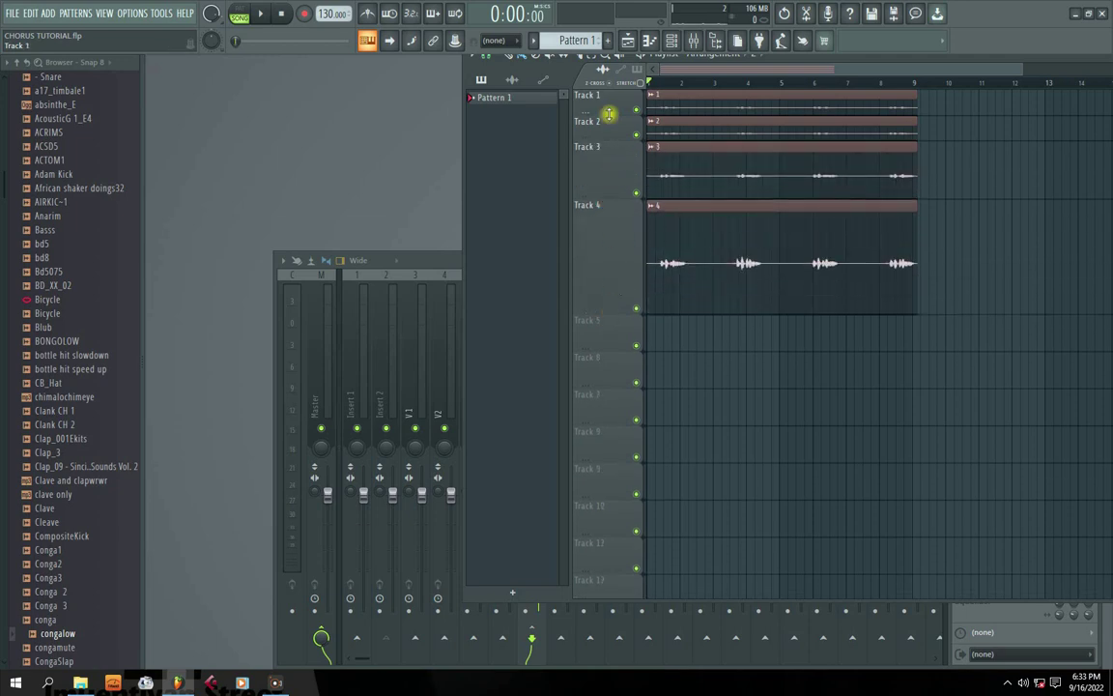
{"action": "left_click_drag", "start_coordinate": [610, 114], "coordinate": [601, 178]}
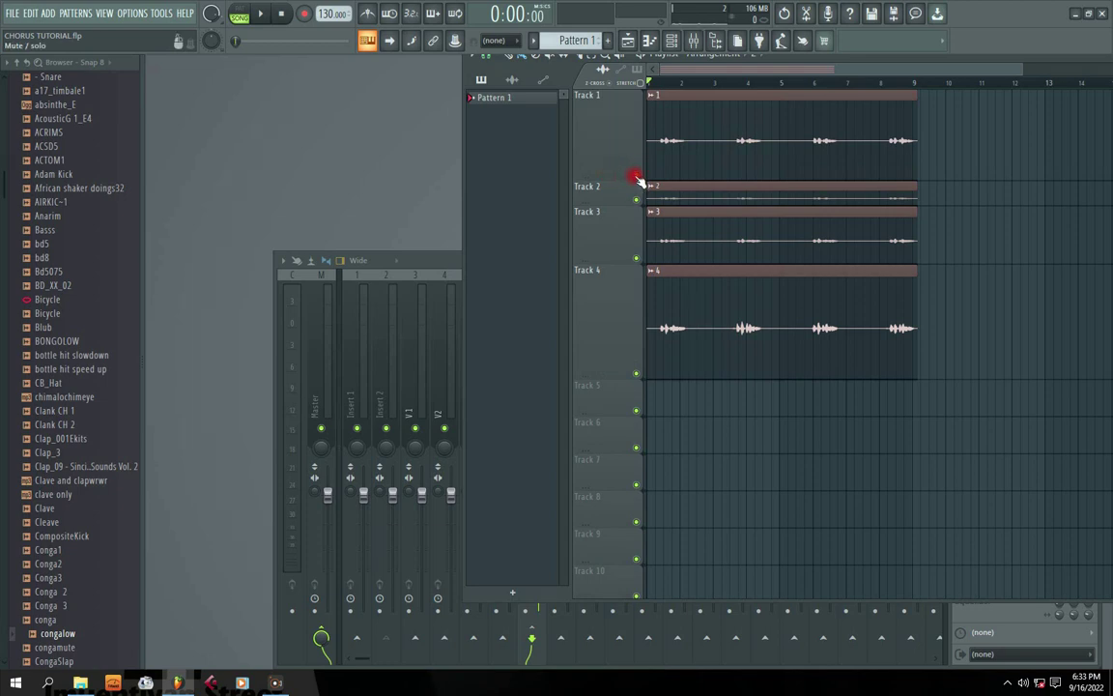
Solo playlist Track 1 and audition the first vocal take twice on its own
{"action": "right_click", "coordinate": [635, 178]}
{"action": "key", "text": "space"}
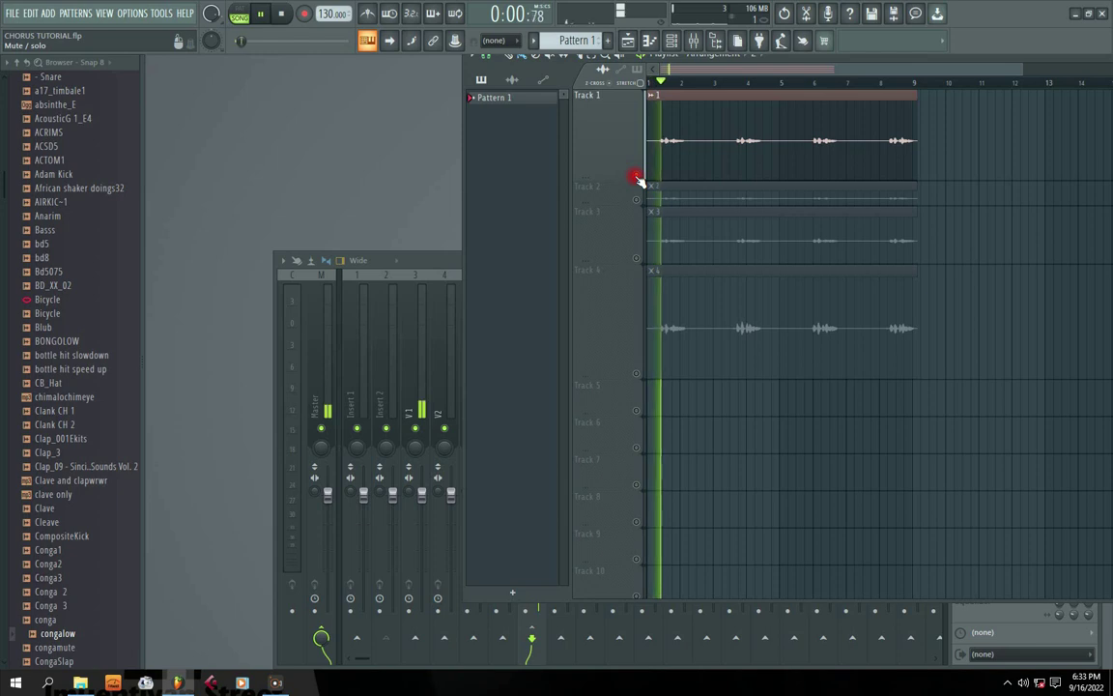
{"action": "key", "text": "space"}
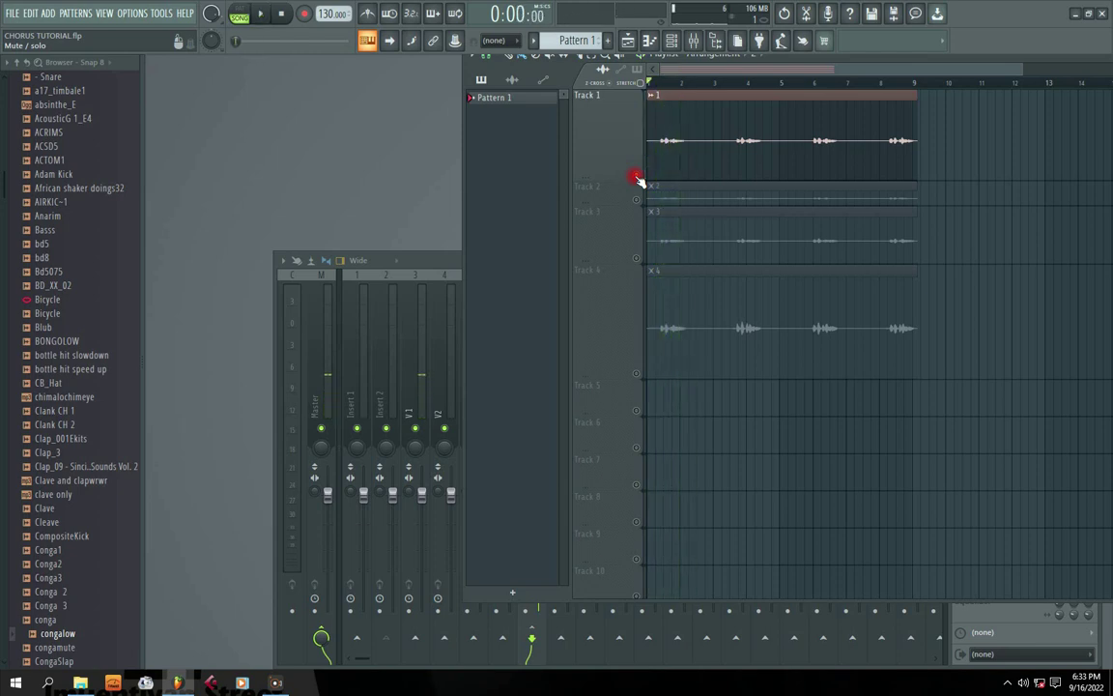
{"action": "key", "text": "space"}
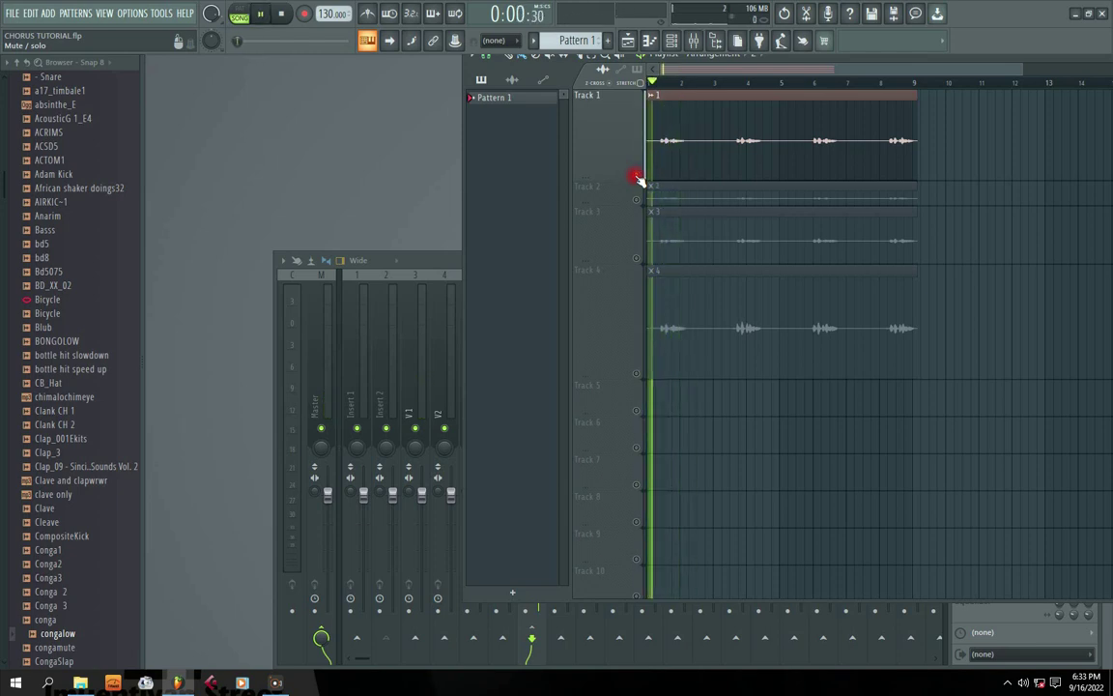
{"action": "key", "text": "space"}
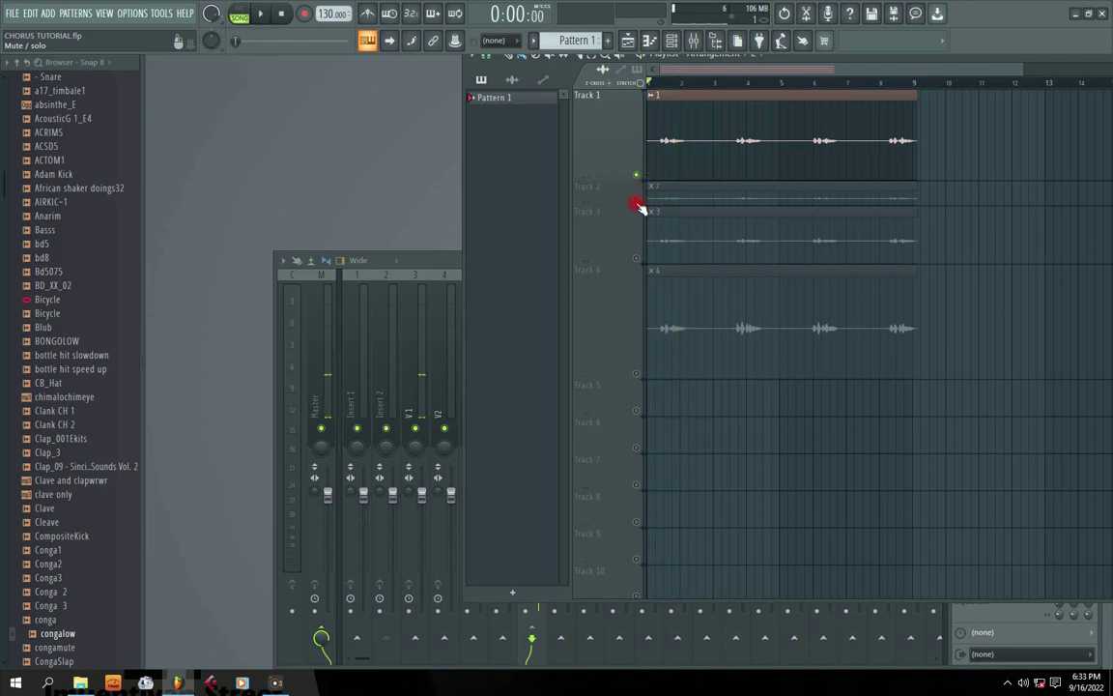
Unmute playlist Track 2 and audition it together with Track 1
{"action": "left_click", "coordinate": [638, 200]}
{"action": "key", "text": "space"}
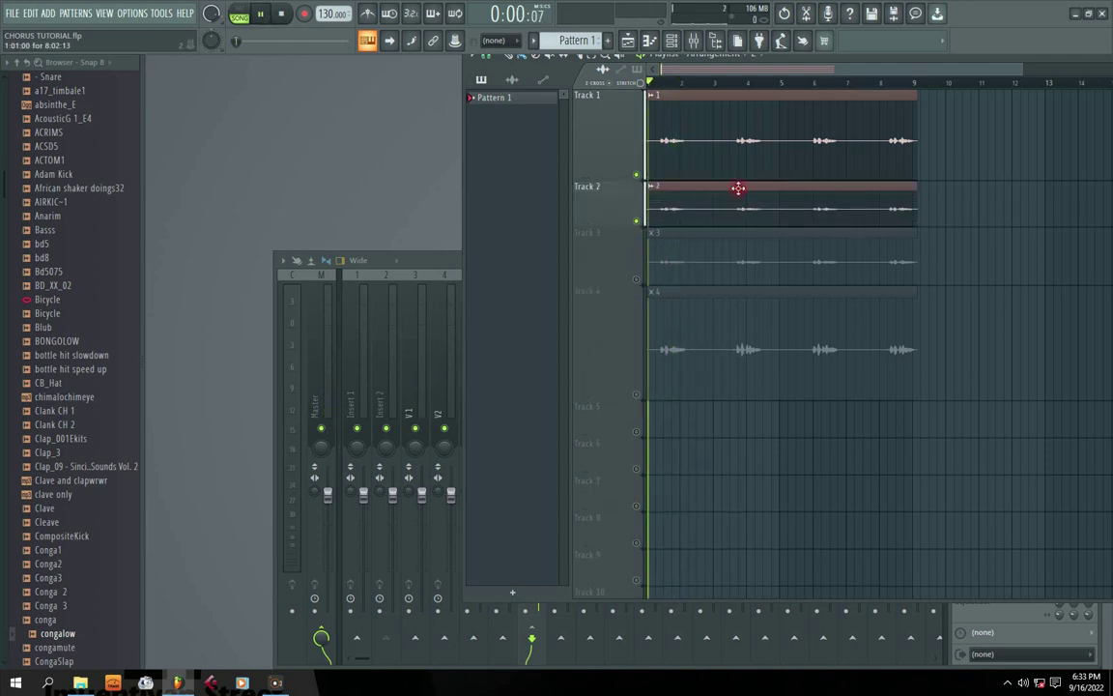
{"action": "key", "text": "space"}
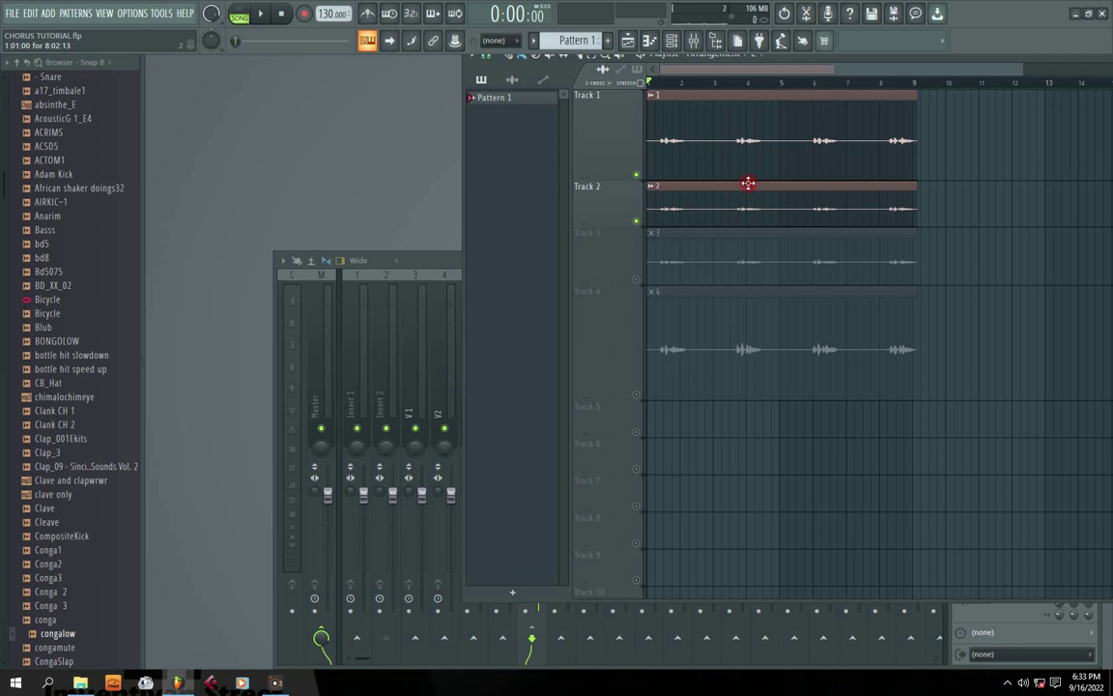
Unmute playlist Tracks 3 and 4 one at a time, auditioning the layered vocals after each addition
{"action": "left_click", "coordinate": [638, 286]}
{"action": "key", "text": "space"}
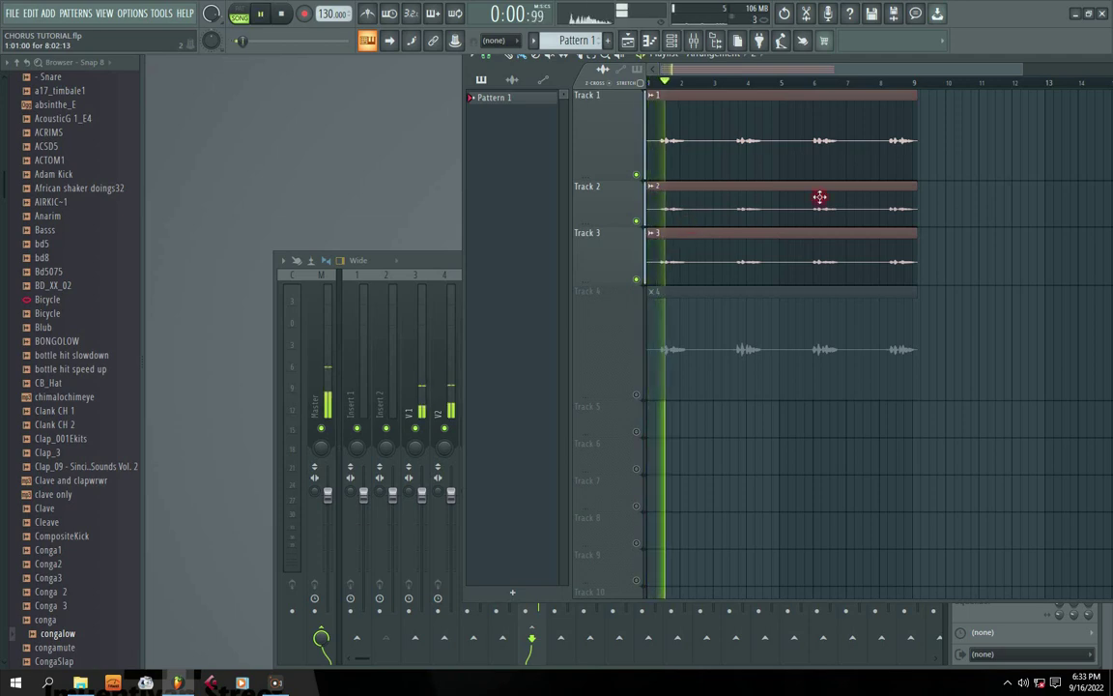
{"action": "key", "text": "space"}
{"action": "left_click", "coordinate": [638, 391]}
{"action": "key", "text": "space"}
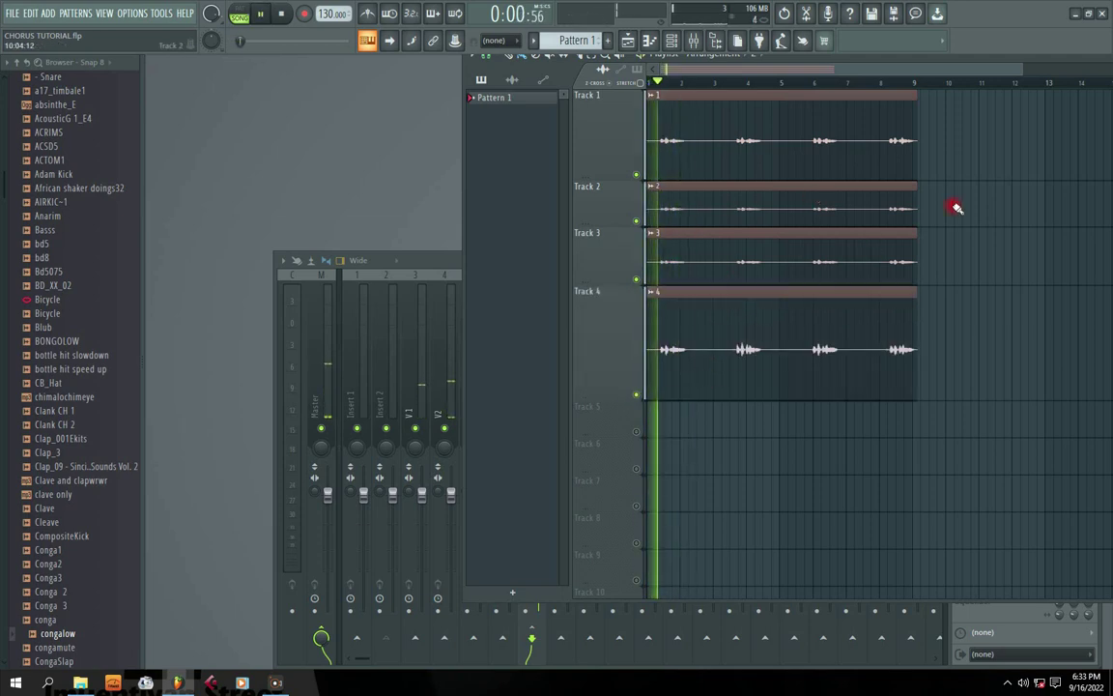
{"action": "key", "text": "space"}
Move the mixer higher over the playlist and check the routing of Inserts 7 to 12
{"action": "left_click_drag", "start_coordinate": [420, 259], "coordinate": [389, 153]}
{"action": "left_click", "coordinate": [534, 295]}
{"action": "left_click", "coordinate": [500, 295]}
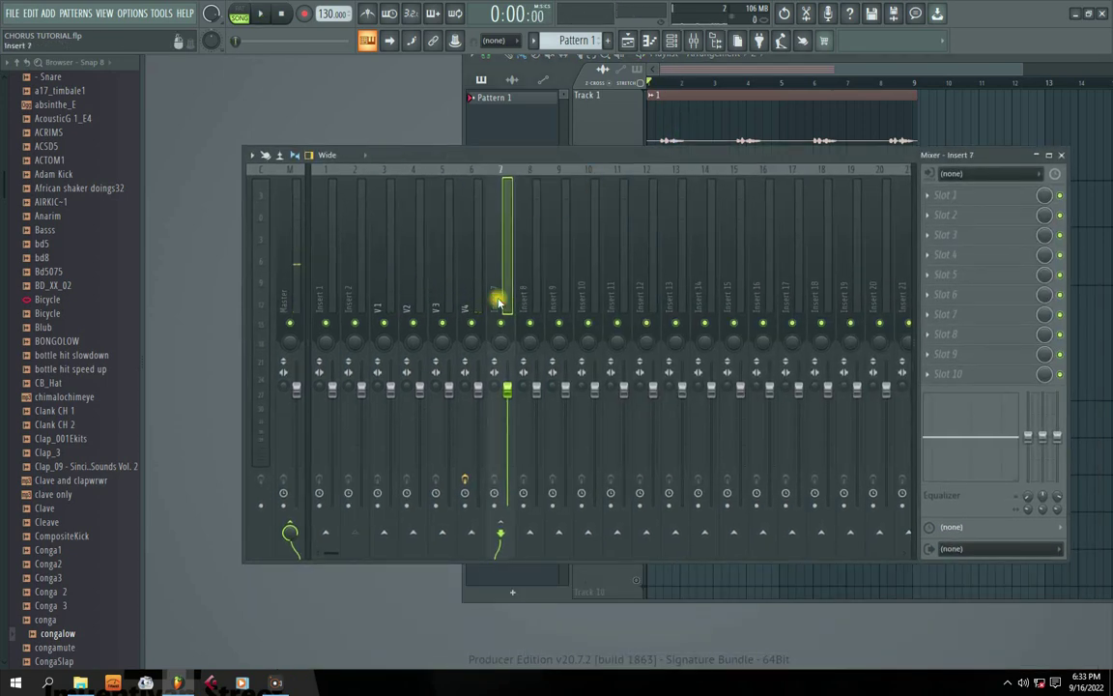
{"action": "left_click", "coordinate": [529, 292]}
{"action": "left_click", "coordinate": [557, 289]}
{"action": "left_click", "coordinate": [585, 289]}
{"action": "left_click", "coordinate": [616, 290]}
{"action": "left_click", "coordinate": [646, 294]}
Check the routing of the first mixer tracks and send Insert 2 to the Master instead of Insert 7
{"action": "left_click", "coordinate": [293, 288]}
{"action": "left_click", "coordinate": [323, 291]}
{"action": "left_click", "coordinate": [349, 292]}
{"action": "left_click", "coordinate": [375, 295]}
{"action": "left_click", "coordinate": [350, 292]}
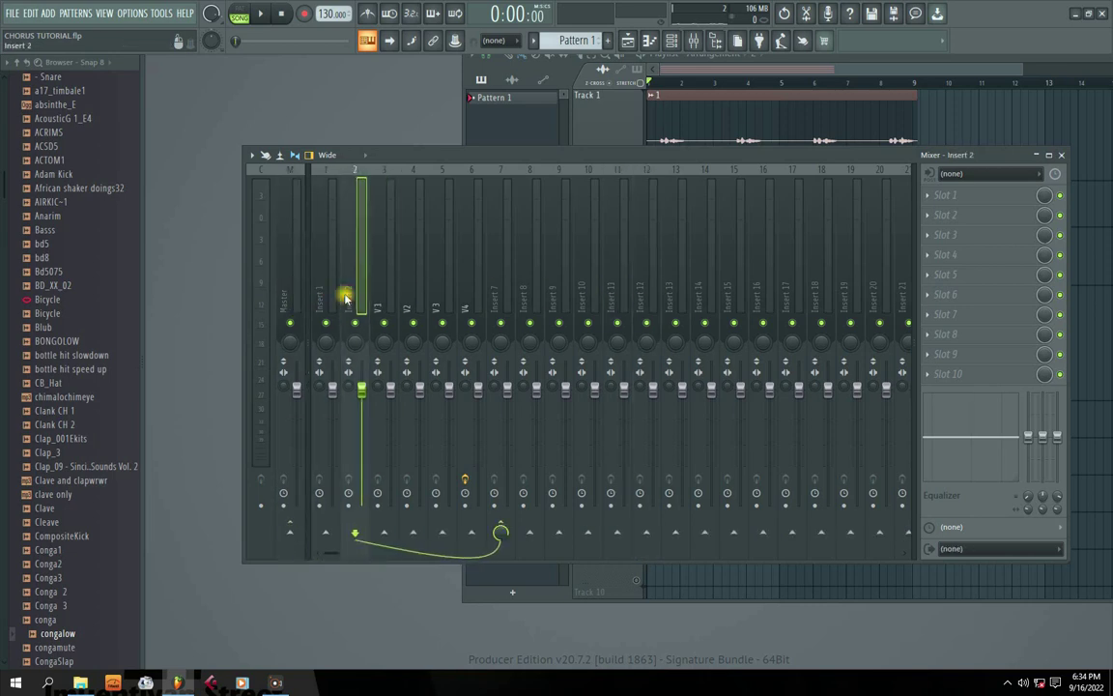
{"action": "left_click", "coordinate": [289, 531]}
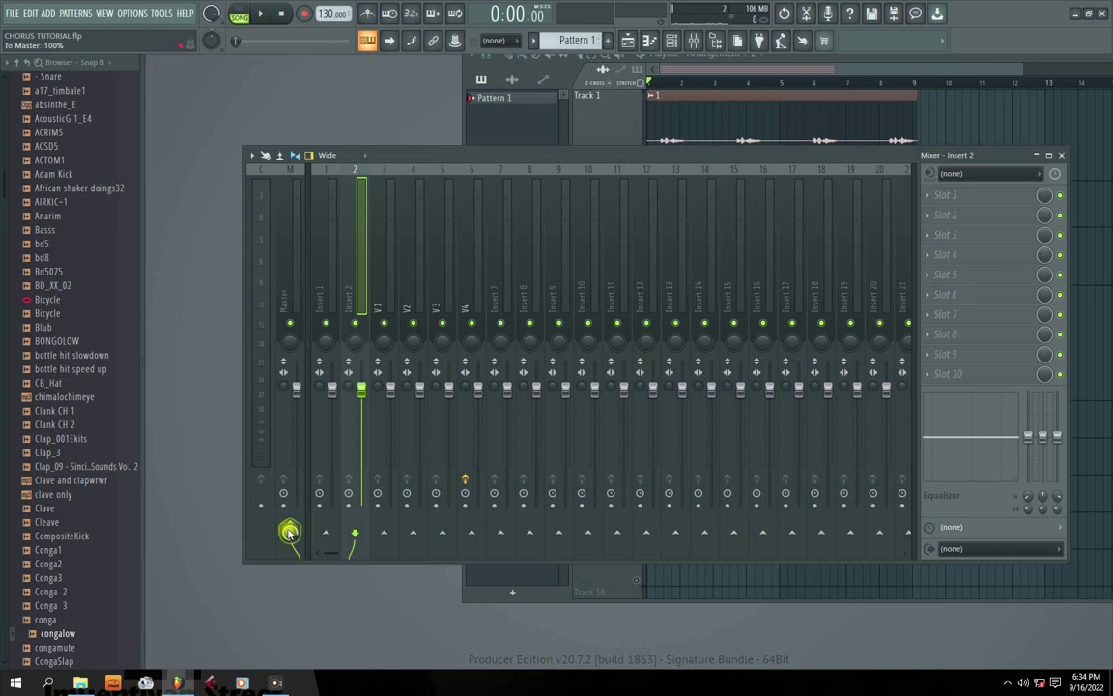
Review the output routing of Inserts 1 and 2 and the neighbouring V1 and V2 mixer tracks
{"action": "left_click", "coordinate": [382, 314]}
{"action": "left_click", "coordinate": [350, 297]}
{"action": "left_click", "coordinate": [323, 303]}
{"action": "left_click", "coordinate": [354, 299]}
{"action": "left_click", "coordinate": [386, 308]}
{"action": "left_click", "coordinate": [404, 306]}
{"action": "left_click", "coordinate": [381, 303]}
{"action": "left_click", "coordinate": [348, 303]}
{"action": "left_click", "coordinate": [325, 301]}
{"action": "left_click", "coordinate": [310, 298]}
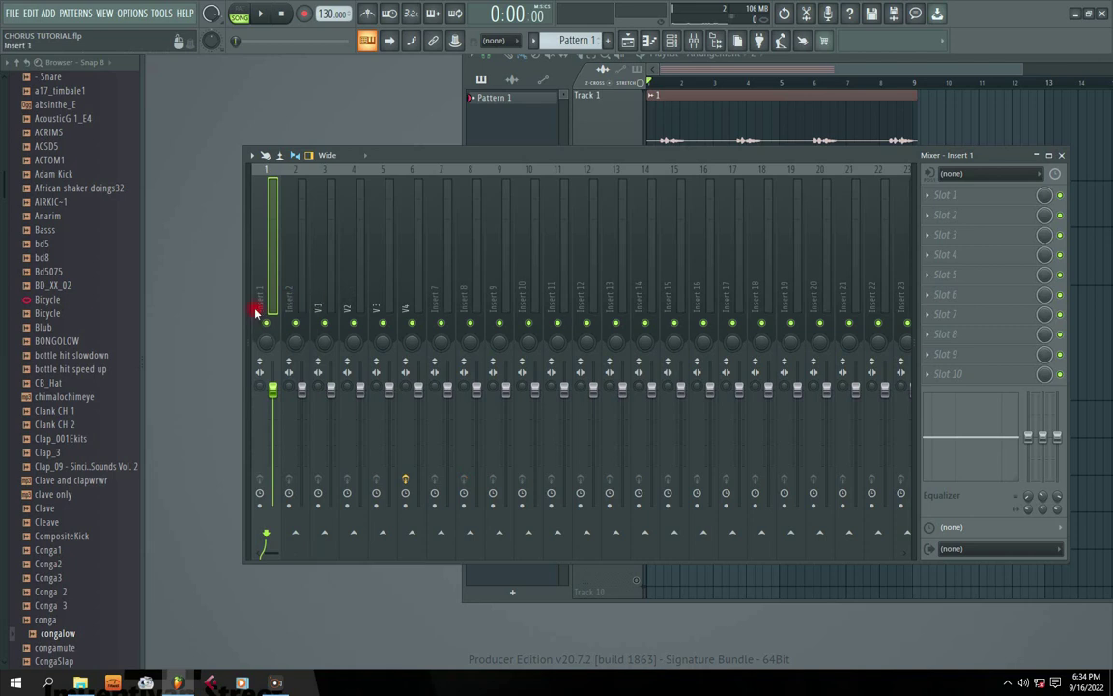
{"action": "left_click", "coordinate": [256, 311]}
Examine the vocal mixer tracks up to V4, V4's effect slots, and the routing of Inserts 7 and 8
{"action": "left_click", "coordinate": [288, 293]}
{"action": "left_click", "coordinate": [331, 295]}
{"action": "left_click", "coordinate": [413, 299]}
{"action": "left_click", "coordinate": [442, 300]}
{"action": "left_click", "coordinate": [472, 297]}
{"action": "left_click", "coordinate": [944, 198]}
{"action": "left_click", "coordinate": [944, 223]}
{"action": "left_click", "coordinate": [617, 384]}
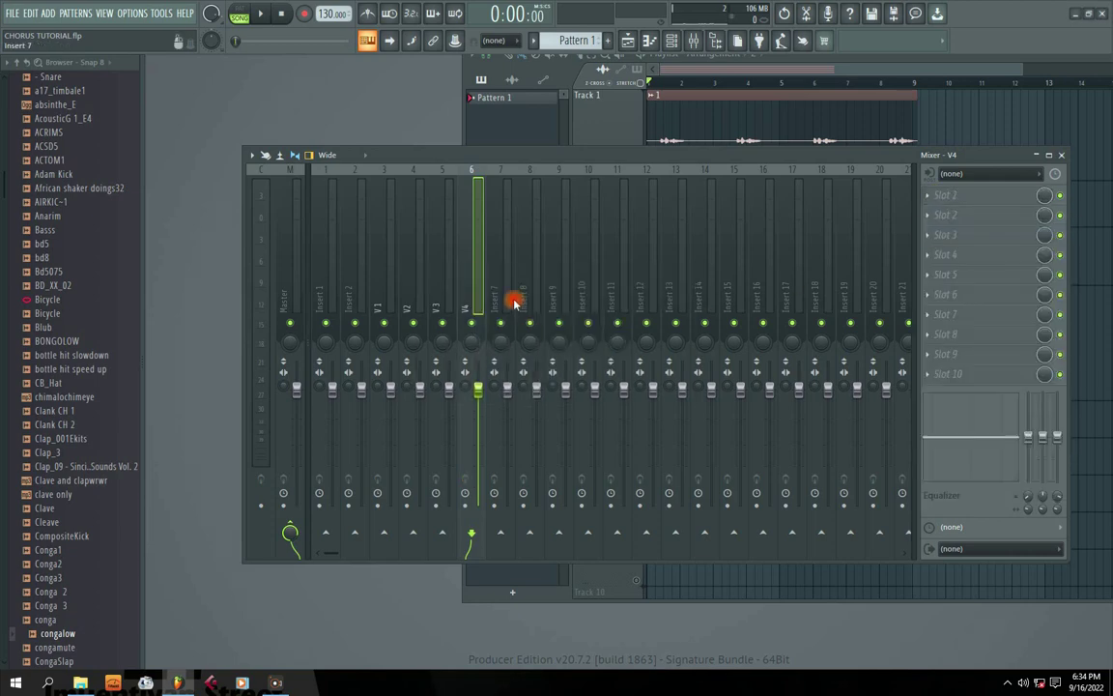
{"action": "left_click", "coordinate": [503, 300]}
{"action": "left_click", "coordinate": [530, 296]}
{"action": "left_click", "coordinate": [495, 296]}
Bring the playlist to the front and reduce the heights of Tracks 1 to 4
{"action": "key", "text": "space"}
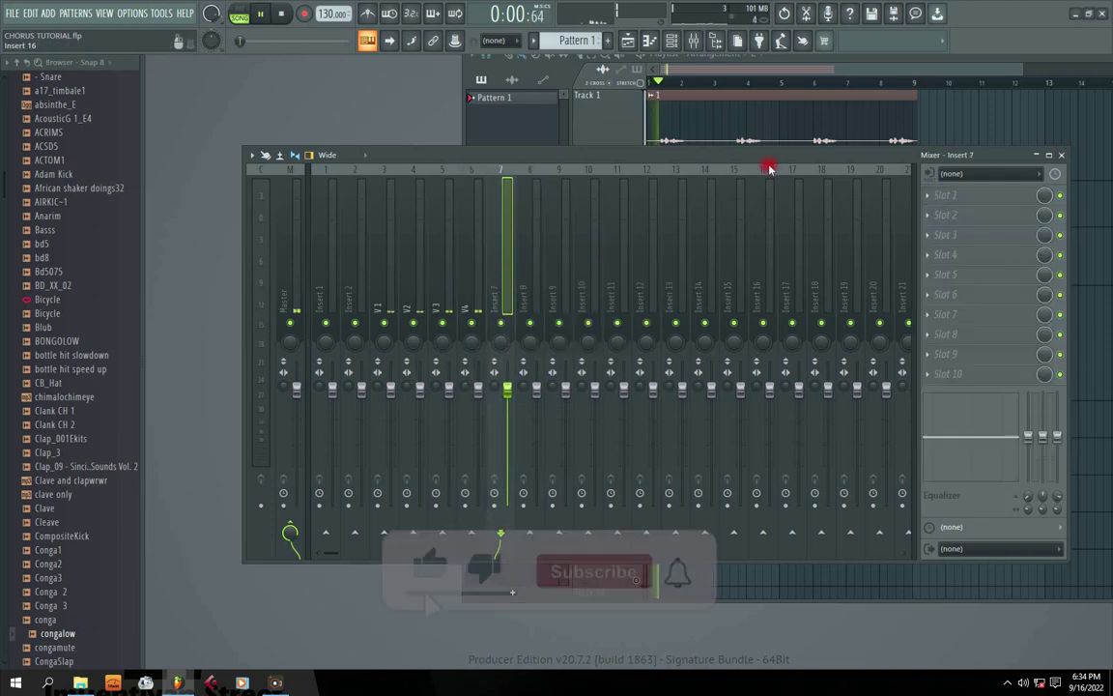
{"action": "left_click", "coordinate": [972, 64]}
{"action": "key", "text": "space"}
{"action": "left_click_drag", "start_coordinate": [602, 398], "coordinate": [599, 318]}
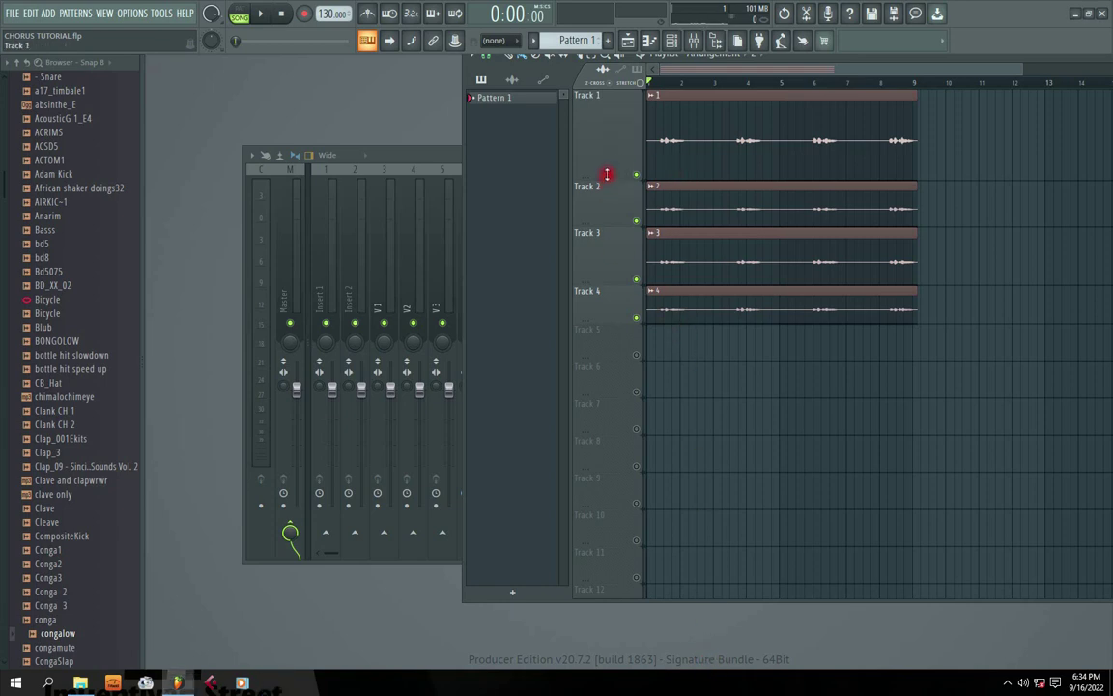
{"action": "left_click_drag", "start_coordinate": [607, 174], "coordinate": [603, 119]}
{"action": "left_click_drag", "start_coordinate": [596, 171], "coordinate": [592, 157]}
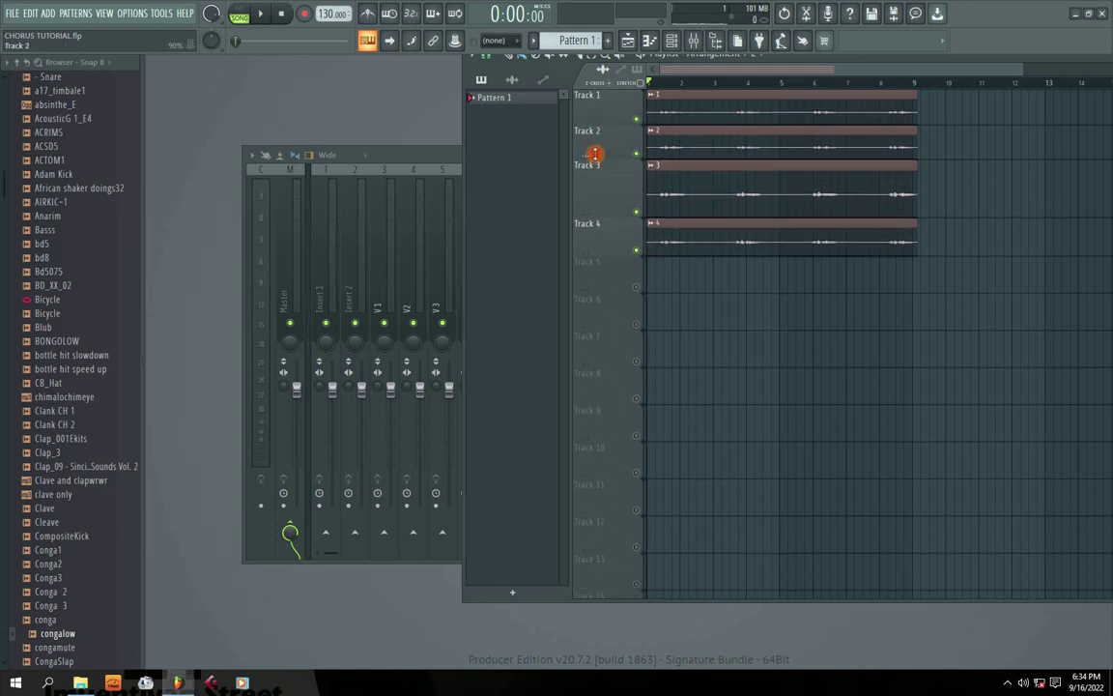
{"action": "mouse_move", "coordinate": [596, 211]}
{"action": "left_mouse_down"}
{"action": "mouse_move", "coordinate": [598, 184]}
{"action": "mouse_move", "coordinate": [595, 209]}
{"action": "left_mouse_up"}
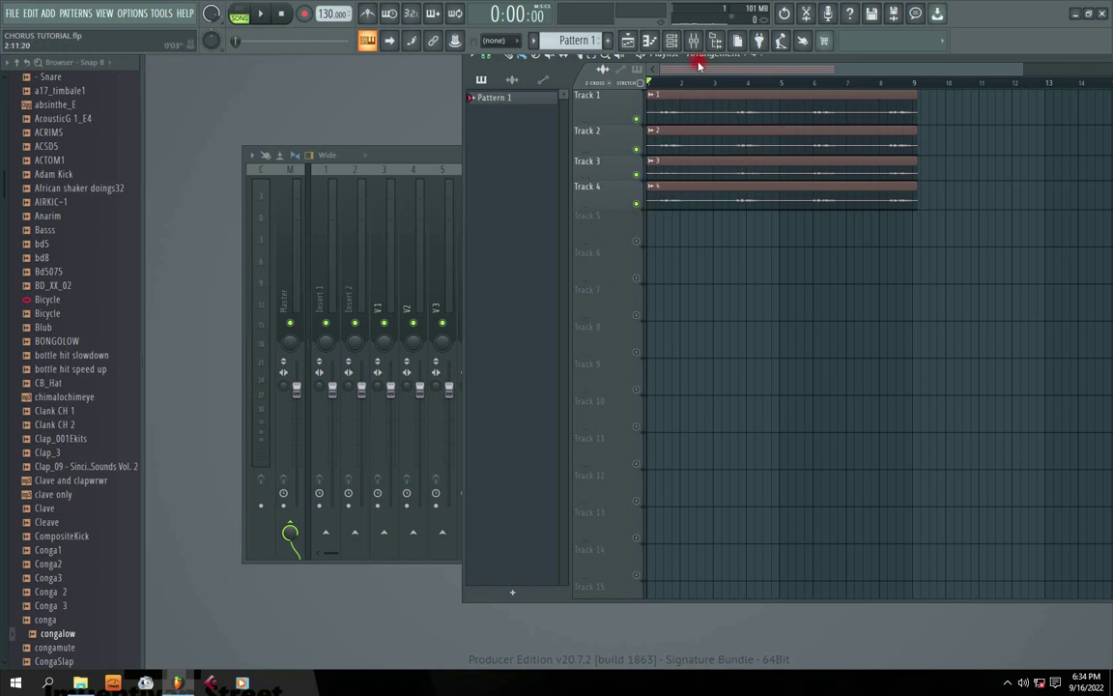
Play the start of all four vocal takes together in several short bursts
{"action": "key", "text": "space"}
{"action": "key", "text": "space"}
{"action": "key", "text": "space"}
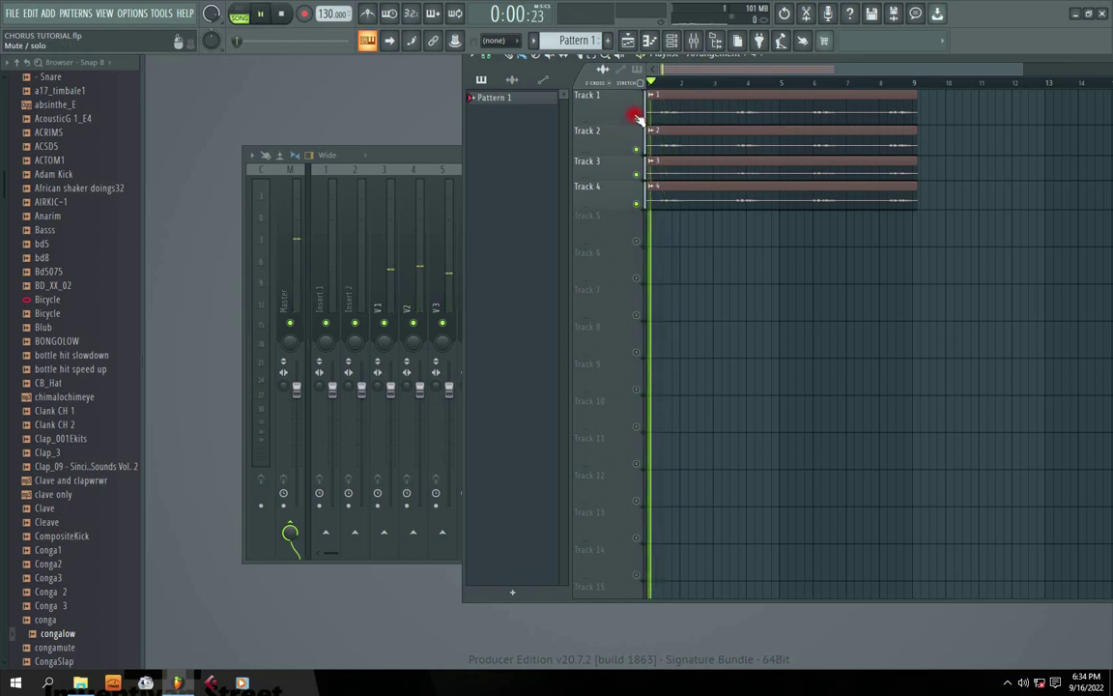
{"action": "key", "text": "space"}
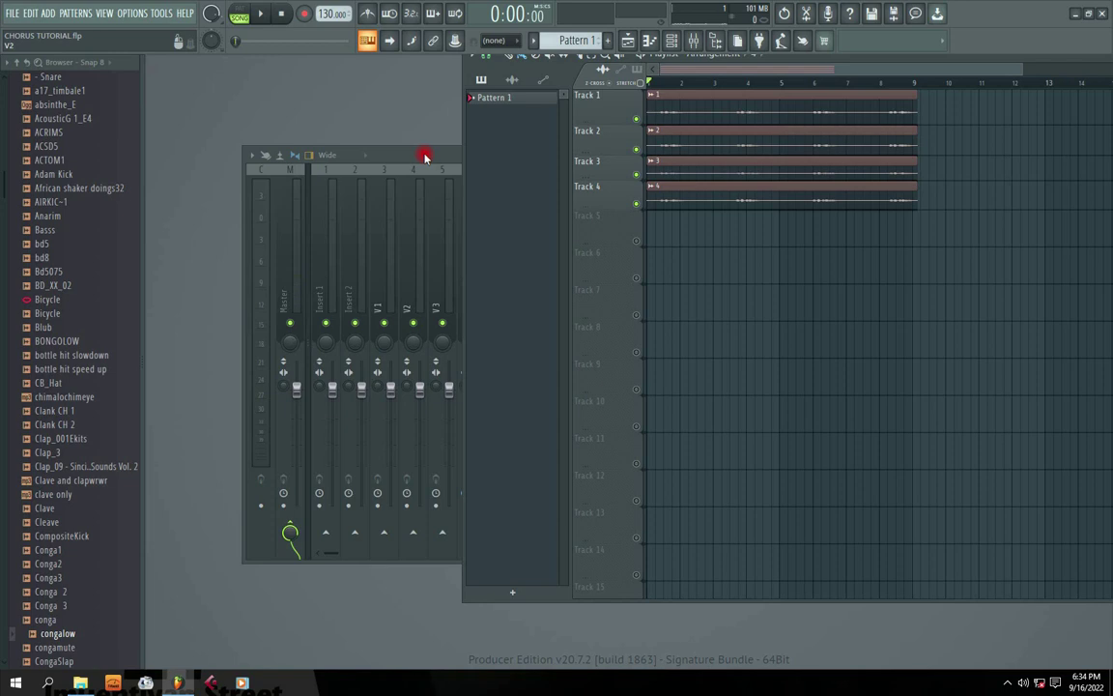
{"action": "key", "text": "space"}
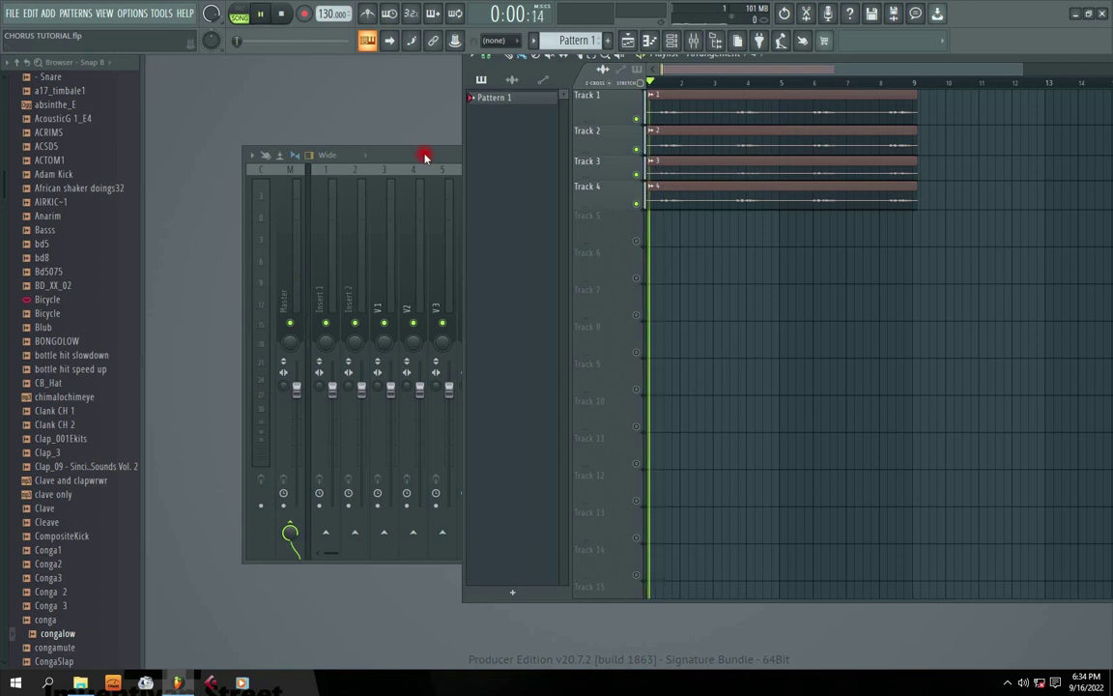
{"action": "left_click_drag", "start_coordinate": [424, 155], "coordinate": [446, 159]}
{"action": "key", "text": "space"}
View the four audio channels in the Channel rack, and bring the mixer back in front of the playlist
{"action": "left_click_drag", "start_coordinate": [527, 163], "coordinate": [529, 165]}
{"action": "left_click", "coordinate": [418, 278]}
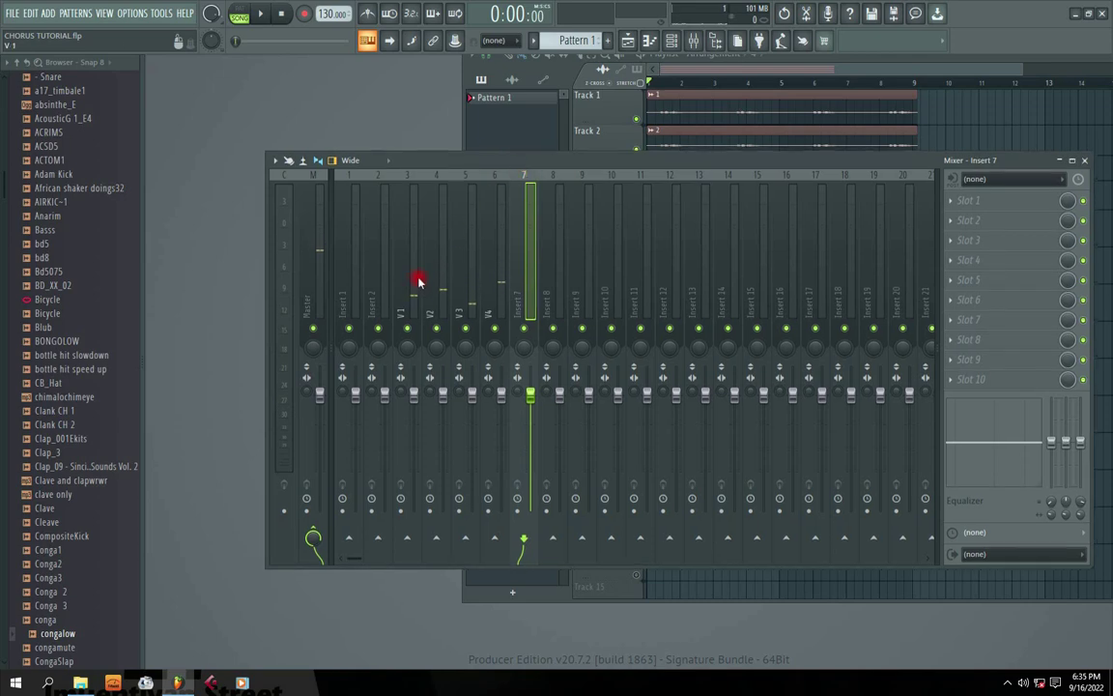
{"action": "left_click", "coordinate": [693, 41]}
{"action": "left_click", "coordinate": [693, 41]}
{"action": "left_click", "coordinate": [671, 41]}
{"action": "left_click_drag", "start_coordinate": [499, 275], "coordinate": [504, 317]}
{"action": "left_click", "coordinate": [634, 157]}
{"action": "left_click", "coordinate": [693, 41]}
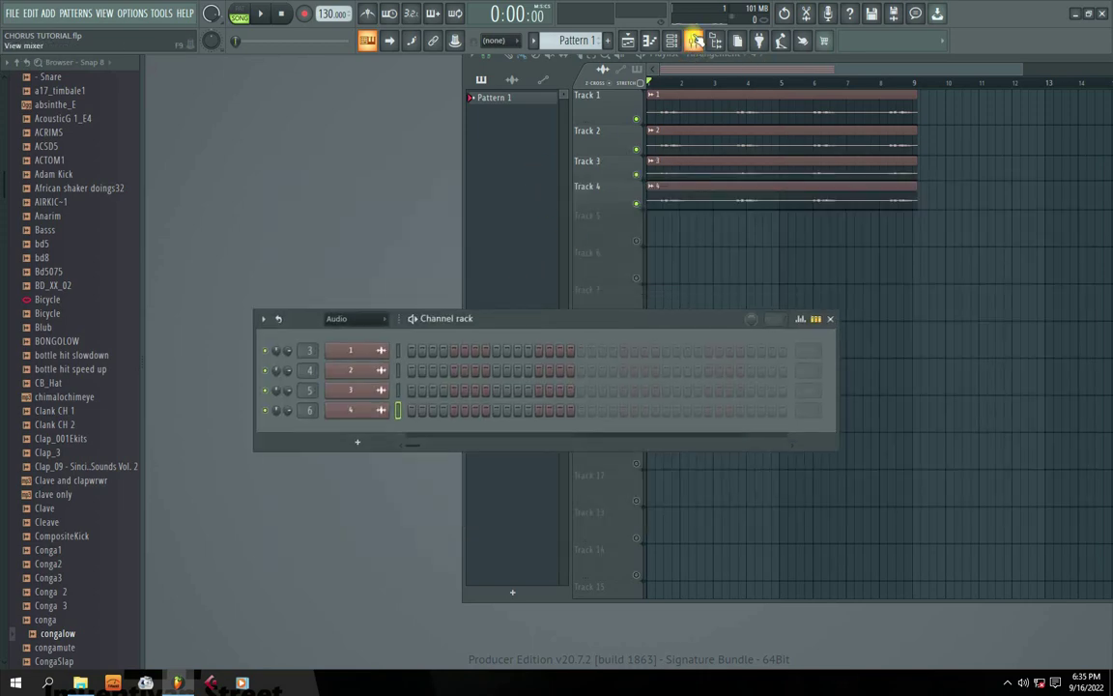
{"action": "key", "text": "F9"}
{"action": "left_click_drag", "start_coordinate": [585, 177], "coordinate": [567, 166]}
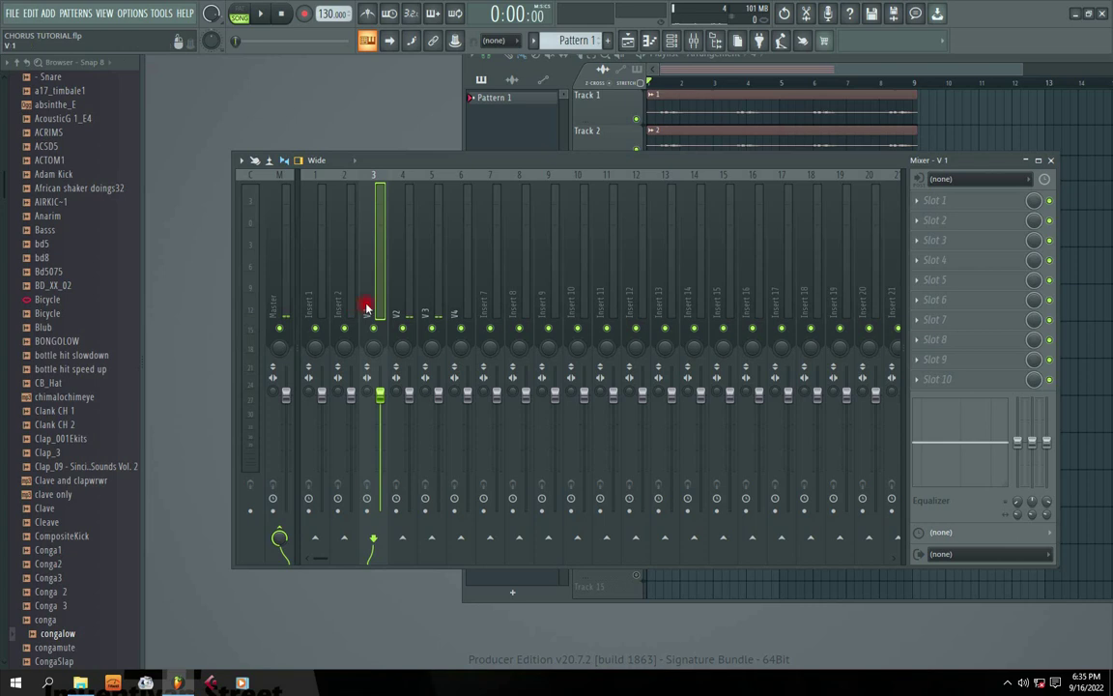
Step through mixer tracks V1 to V4, play the takes to watch their levels, and reselect V1
{"action": "key", "text": "Right"}
{"action": "key", "text": "Right"}
{"action": "key", "text": "Right"}
{"action": "key", "text": "space"}
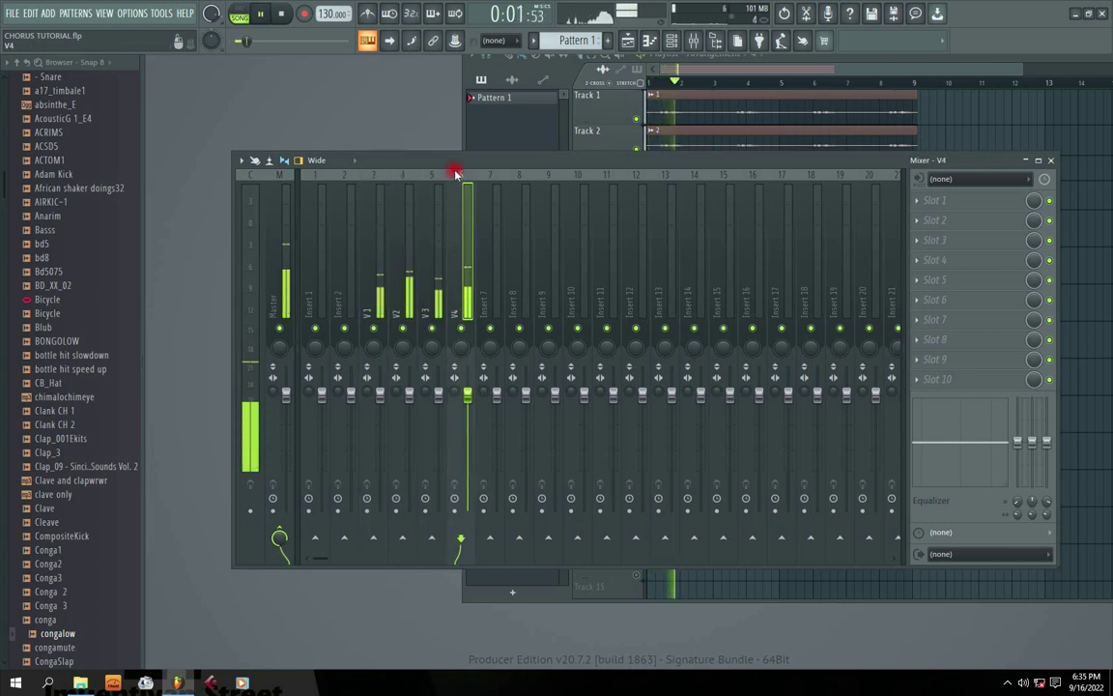
{"action": "key", "text": "space"}
{"action": "left_click", "coordinate": [375, 295]}
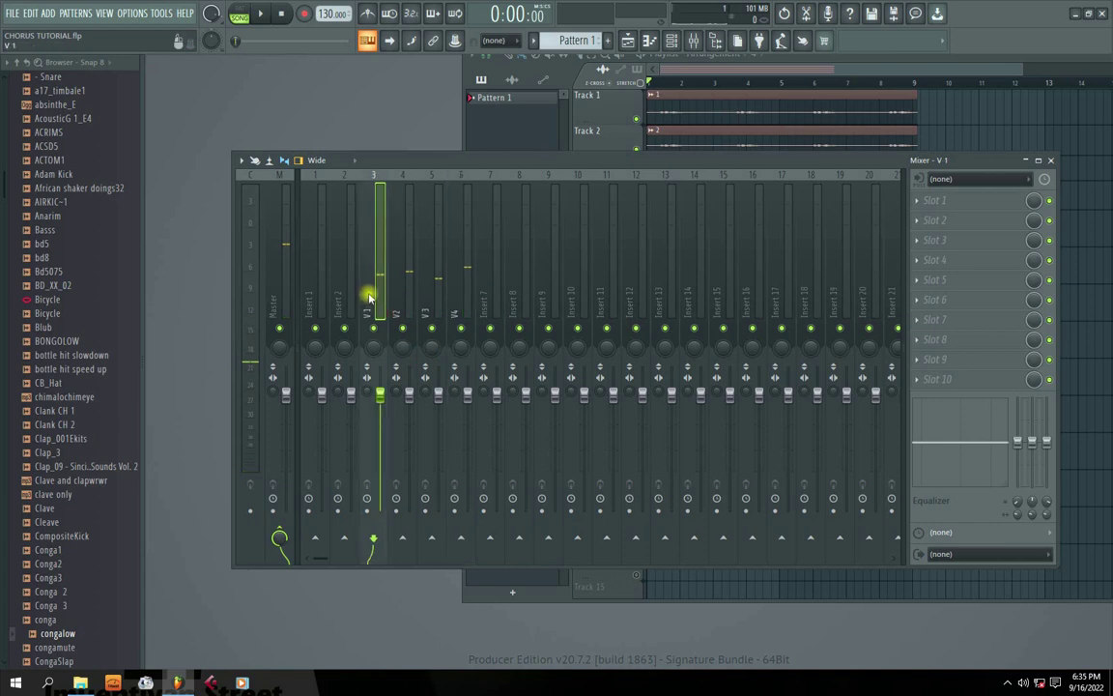
Rename mixer Insert 8 to GROUP and colour it red
{"action": "right_click", "coordinate": [512, 302]}
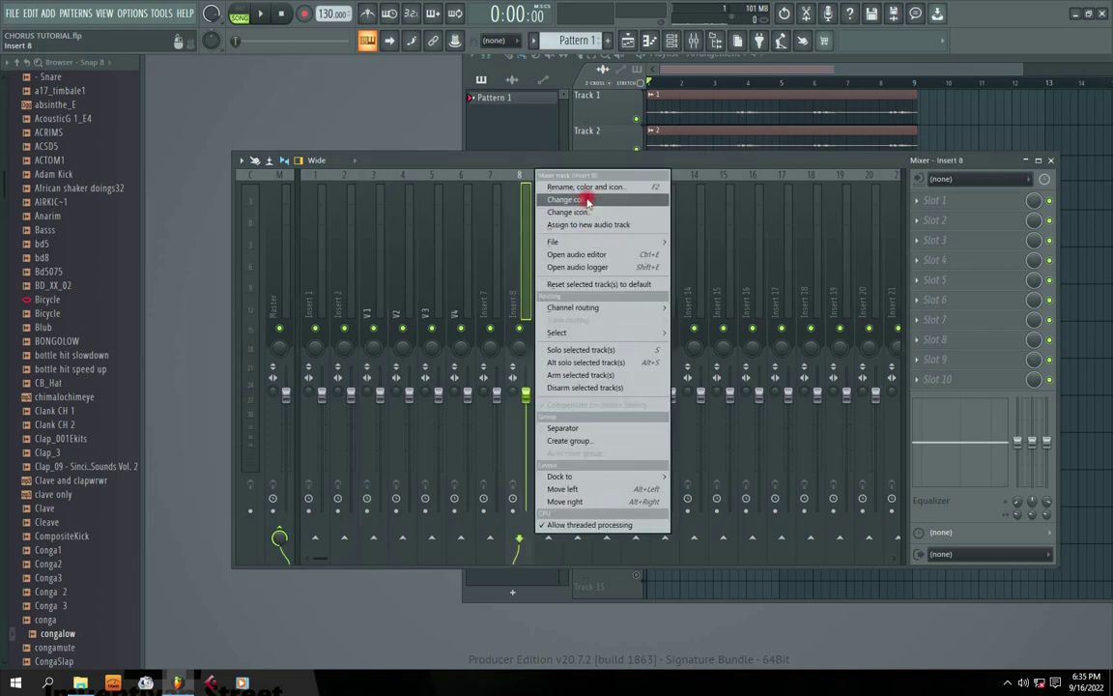
{"action": "left_click", "coordinate": [592, 186]}
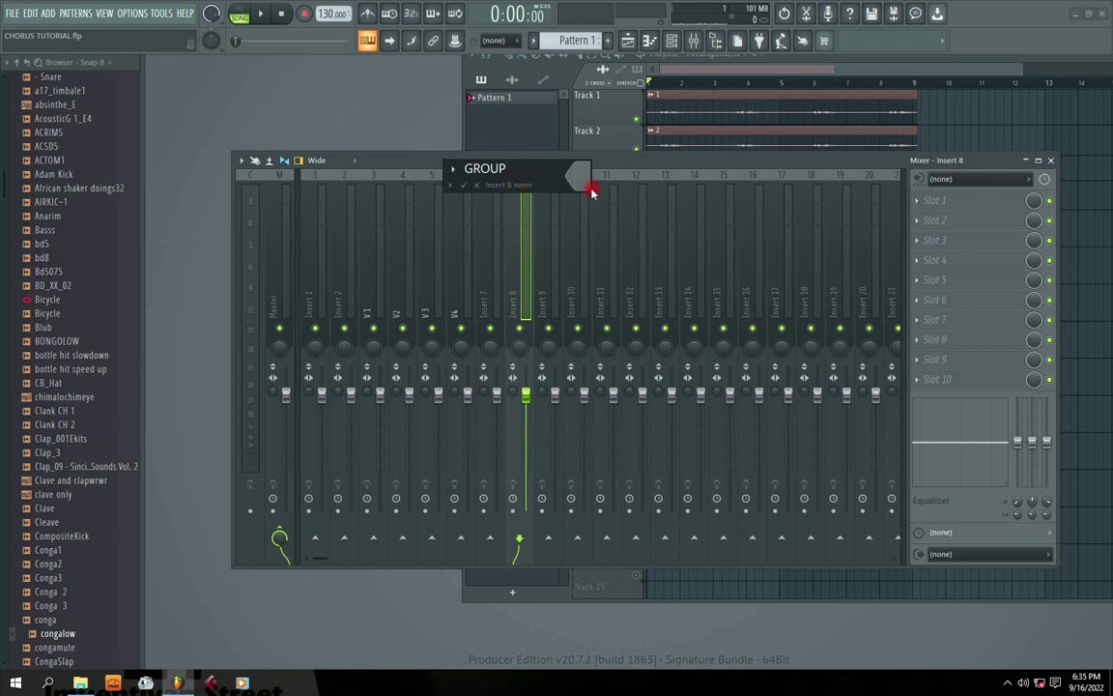
{"action": "left_click", "coordinate": [592, 192]}
{"action": "left_click", "coordinate": [621, 220]}
{"action": "left_click", "coordinate": [791, 500]}
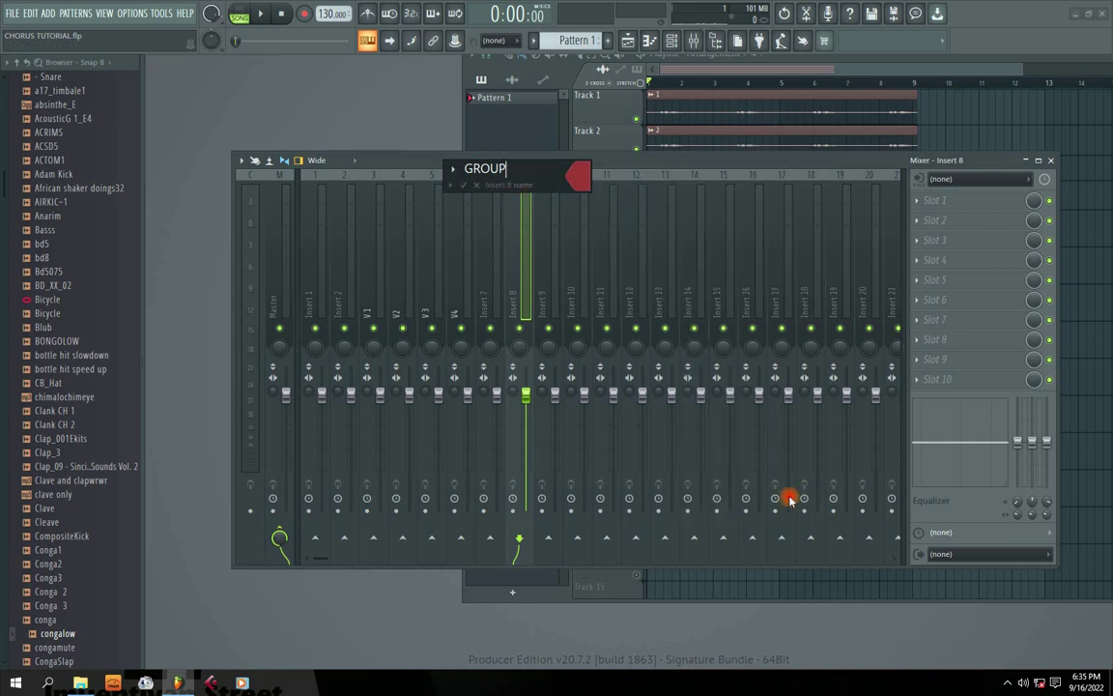
{"action": "left_click", "coordinate": [462, 184]}
{"action": "key", "text": "space"}
{"action": "key", "text": "space"}
Route mixer track V1 to the GROUP track only
{"action": "left_click", "coordinate": [373, 297]}
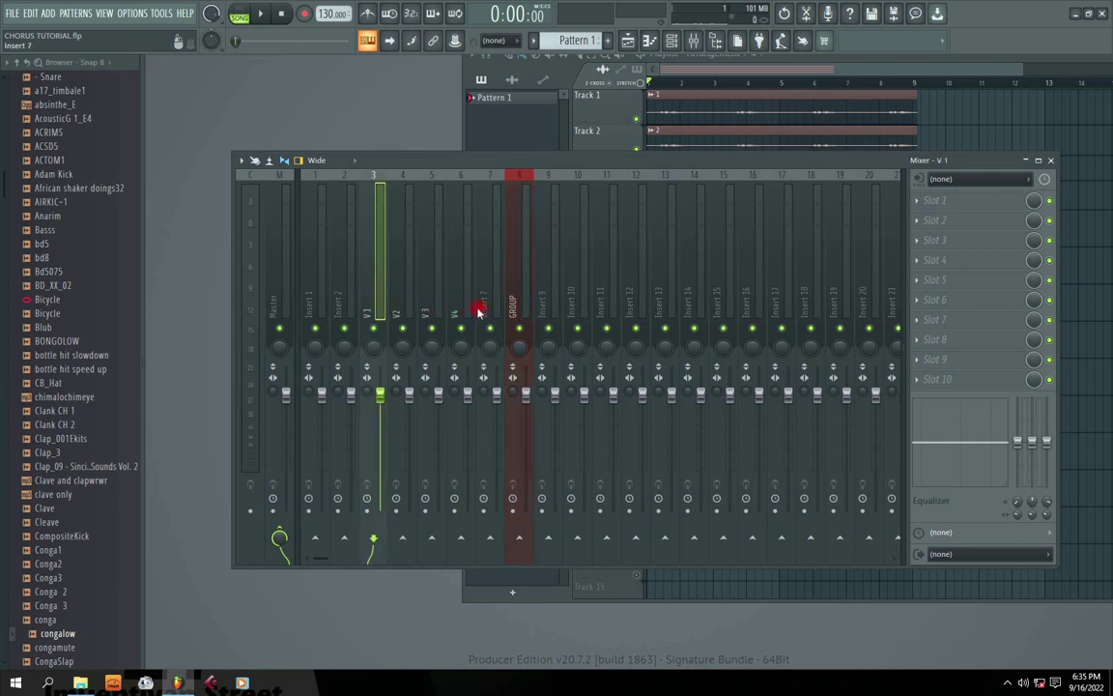
{"action": "left_click", "coordinate": [518, 310]}
{"action": "left_click", "coordinate": [372, 298]}
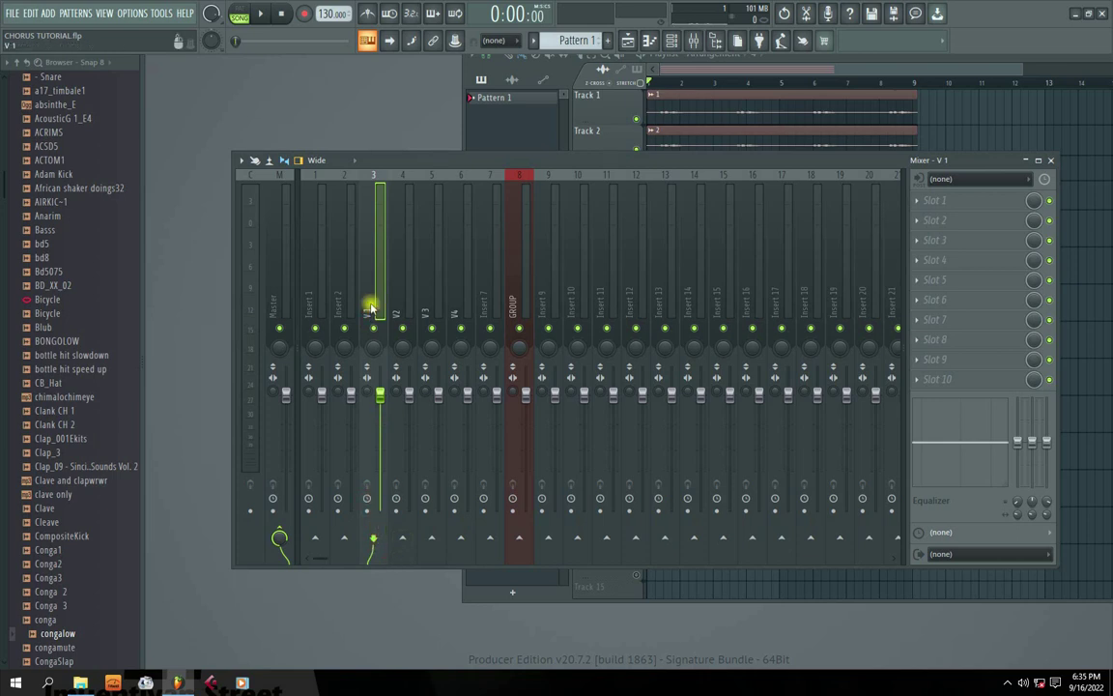
{"action": "right_click", "coordinate": [519, 541]}
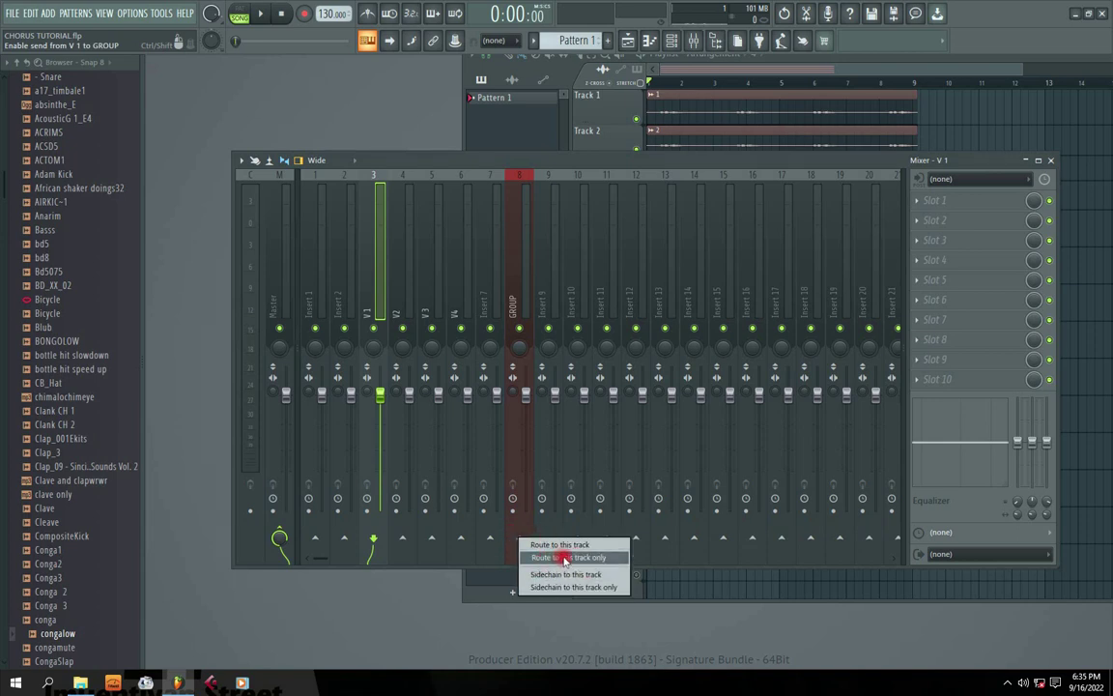
{"action": "left_click", "coordinate": [564, 557]}
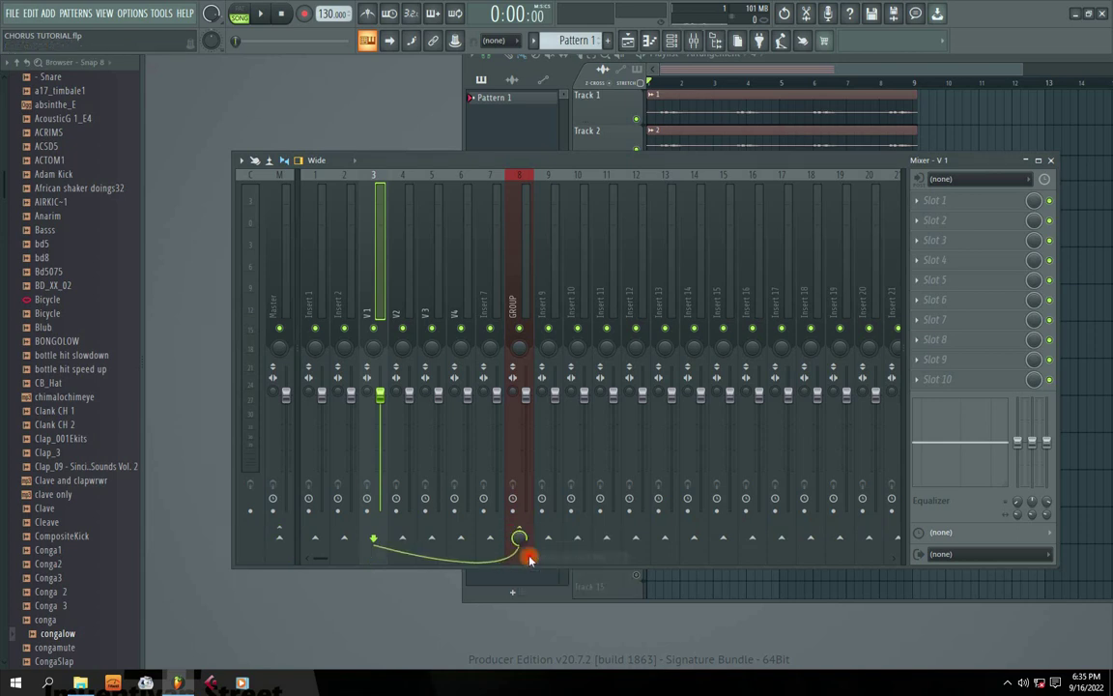
Route mixer tracks V2, V3 and V4 to the GROUP track only
{"action": "left_click", "coordinate": [397, 305]}
{"action": "right_click", "coordinate": [519, 538]}
{"action": "left_click", "coordinate": [556, 558]}
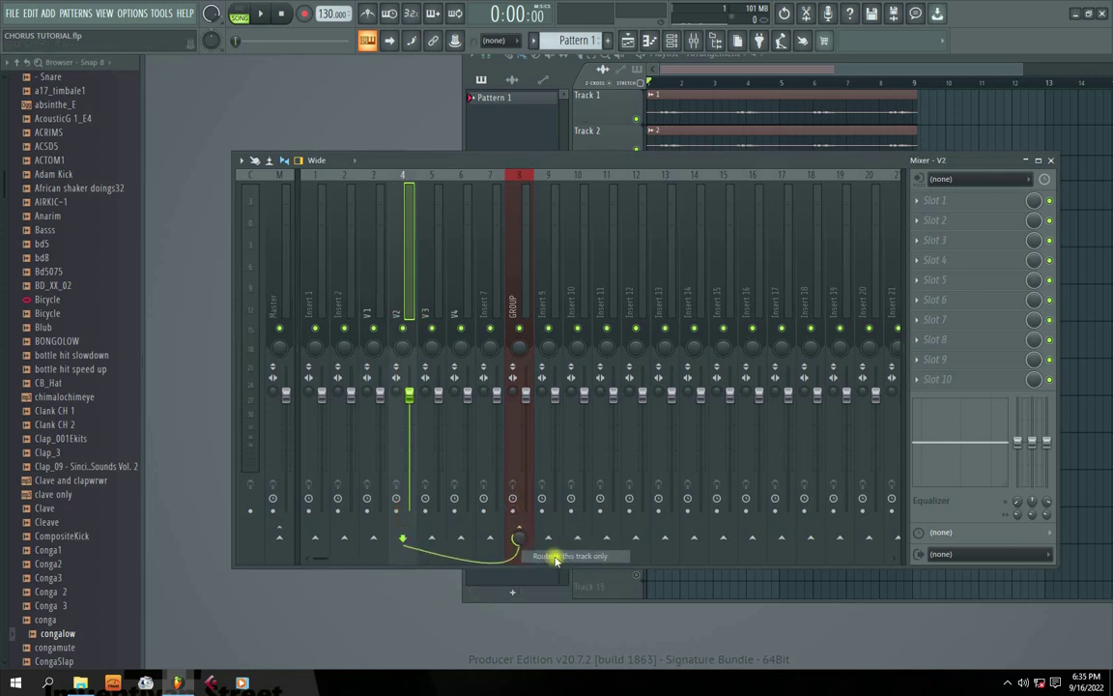
{"action": "left_click", "coordinate": [424, 305]}
{"action": "right_click", "coordinate": [519, 539]}
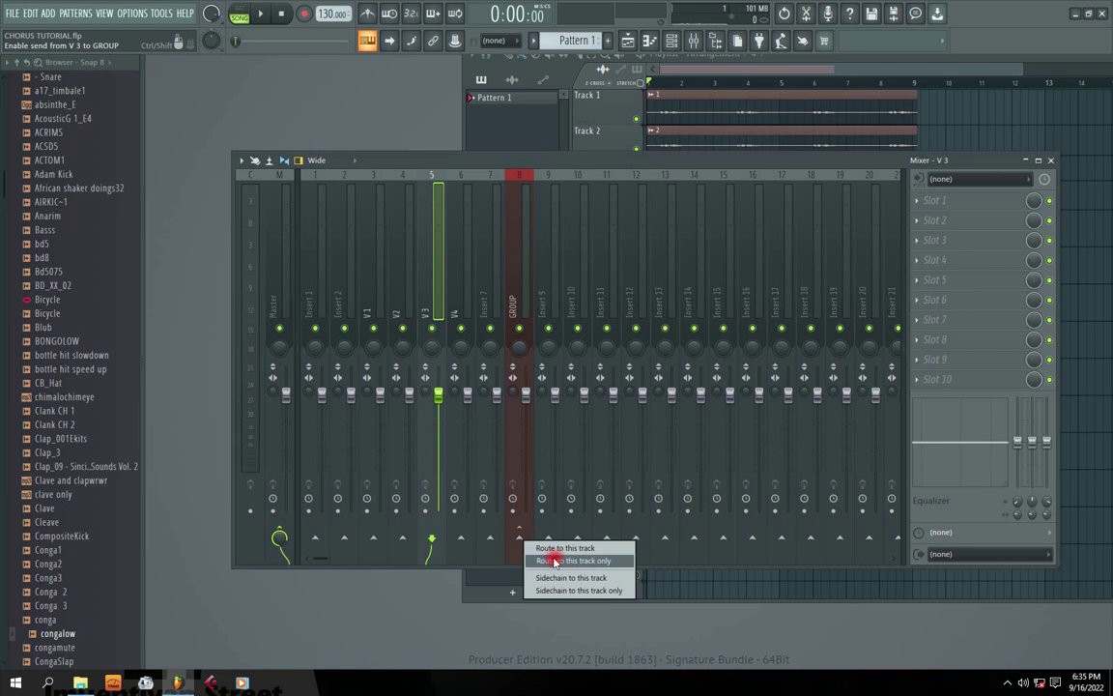
{"action": "left_click", "coordinate": [556, 560]}
{"action": "left_click", "coordinate": [454, 305]}
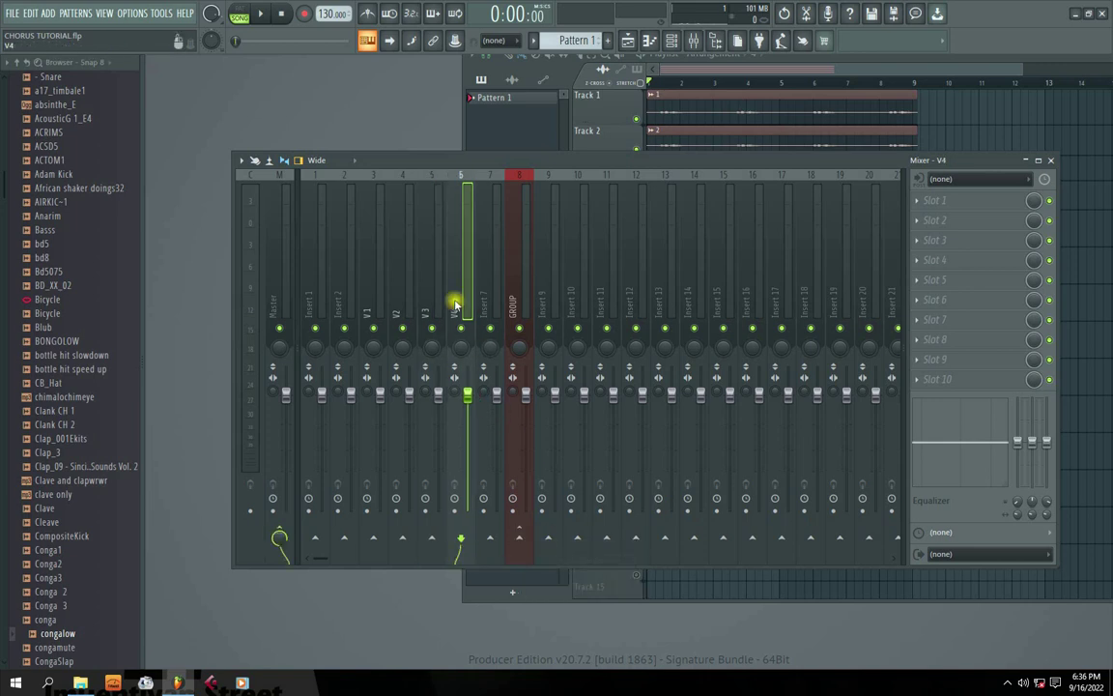
{"action": "right_click", "coordinate": [519, 538]}
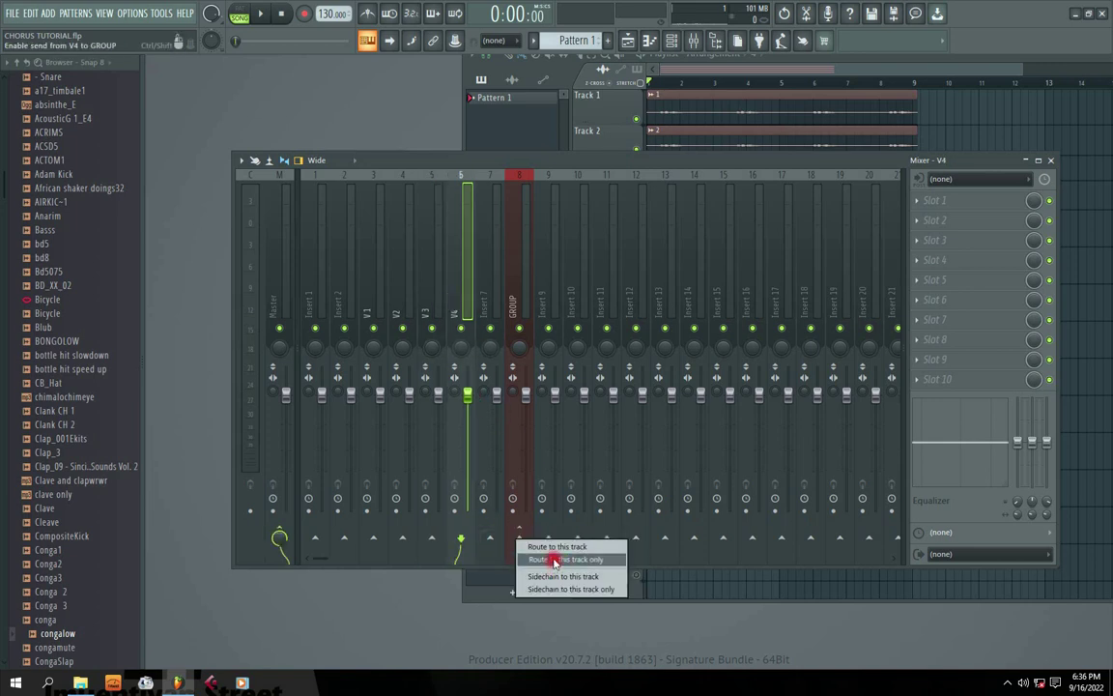
{"action": "left_click", "coordinate": [556, 561]}
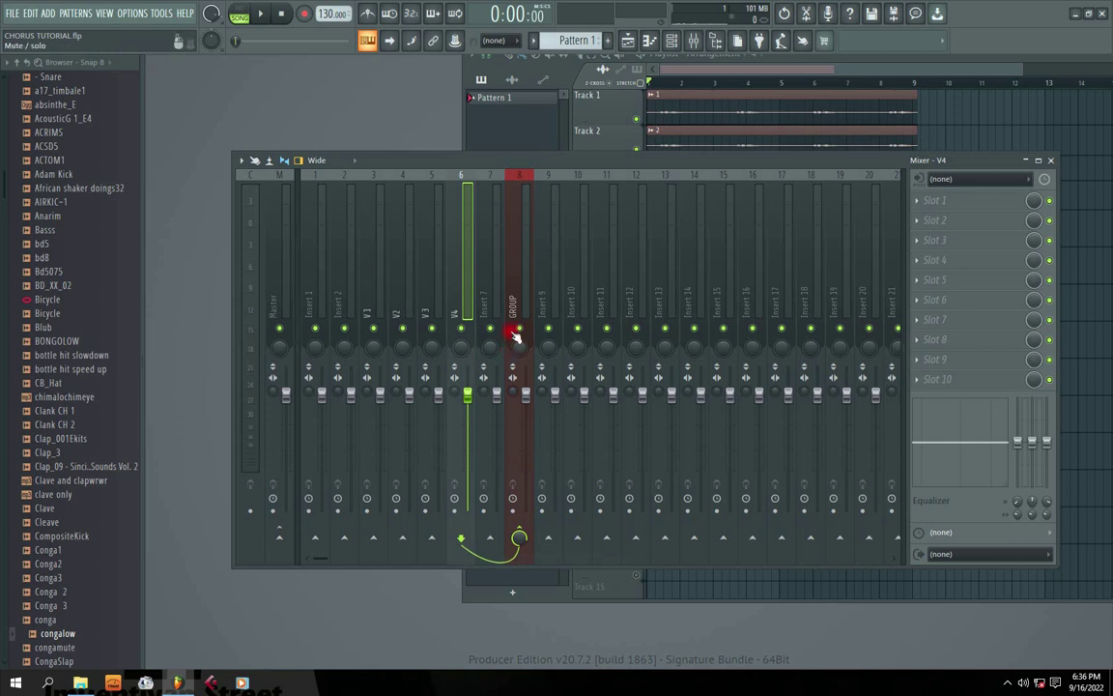
Play the vocals repeatedly with the GROUP track muted and unmuted to test the group routing
{"action": "key", "text": "space"}
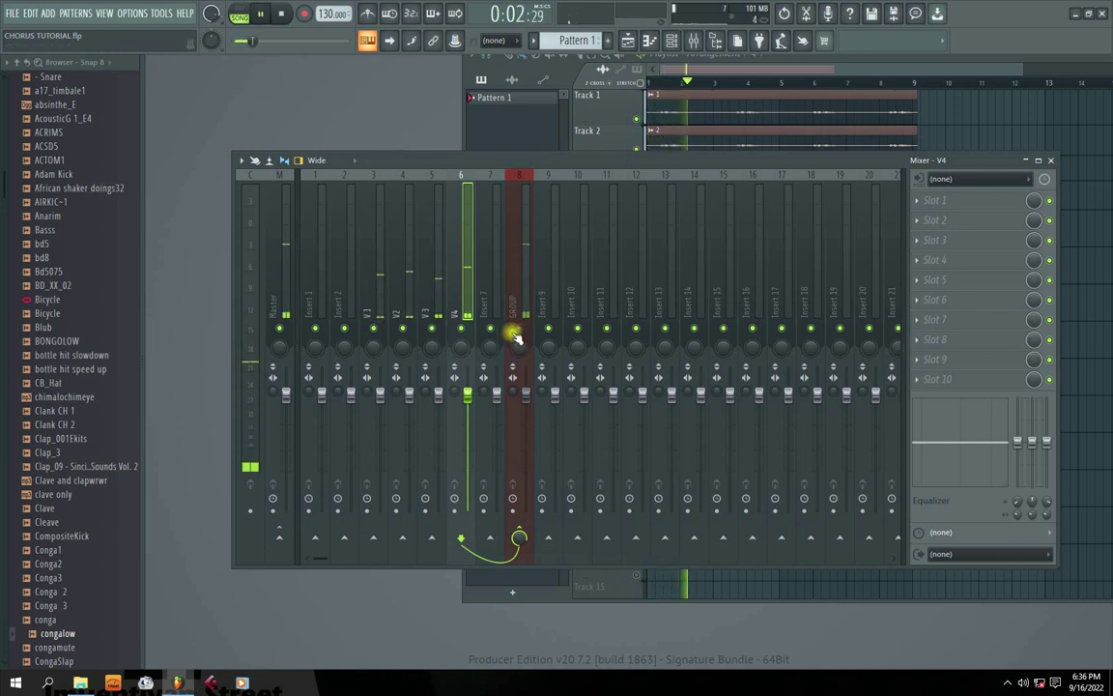
{"action": "key", "text": "space"}
{"action": "key", "text": "space"}
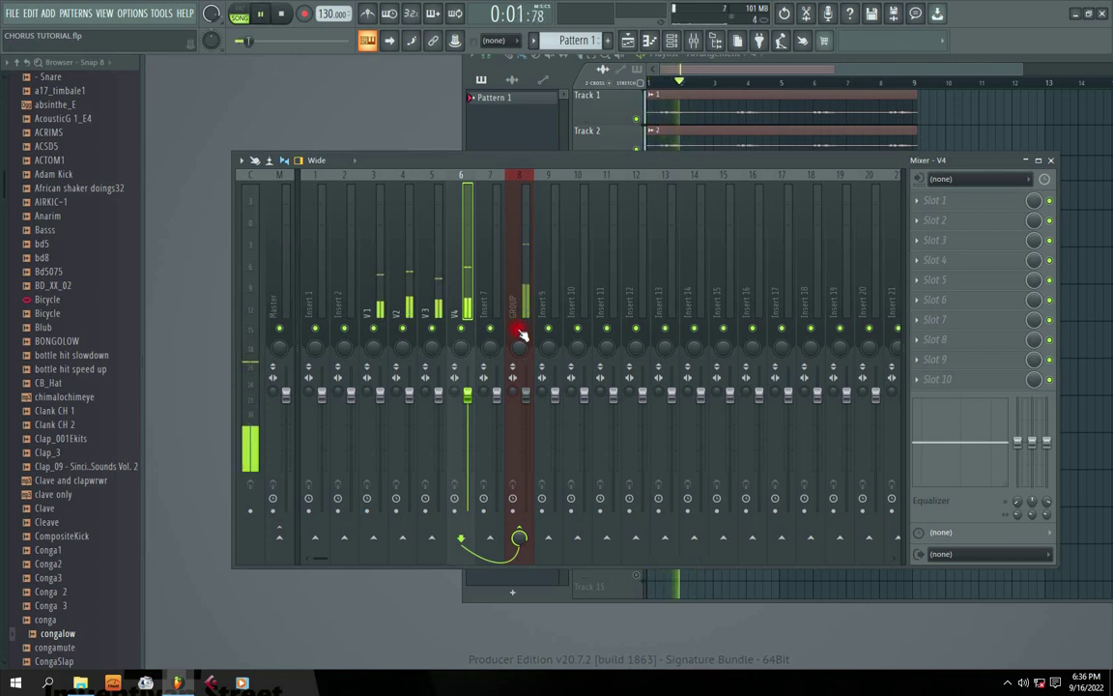
{"action": "key", "text": "space"}
{"action": "key", "text": "space"}
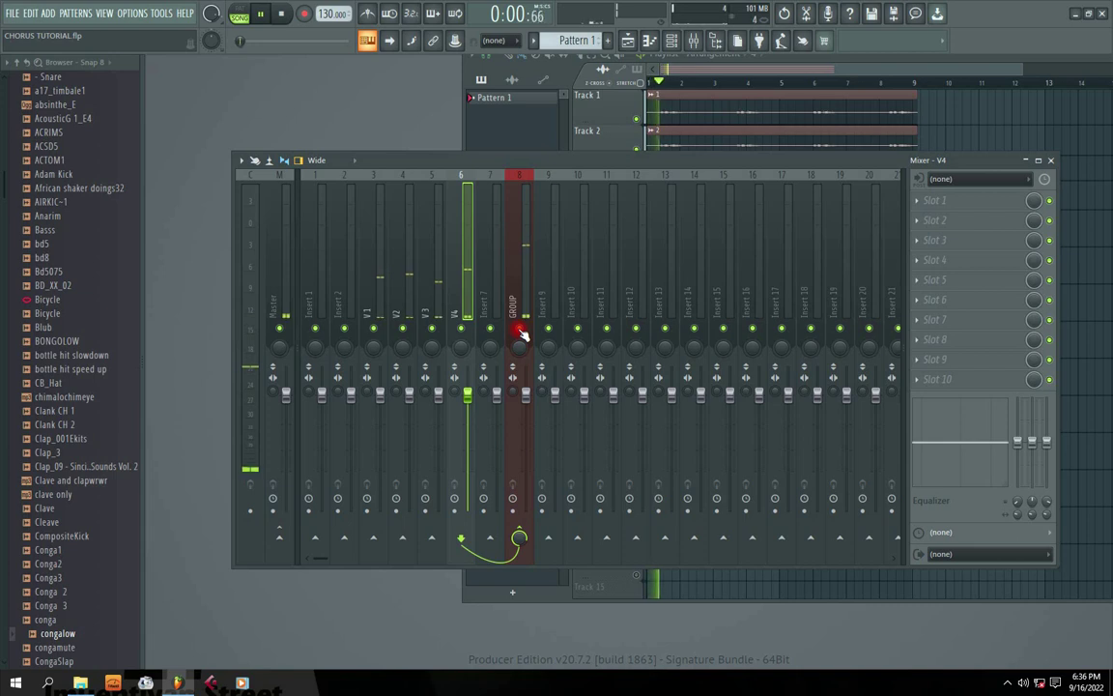
{"action": "key", "text": "space"}
Lower the GROUP track's volume fader and play the vocals to hear the change
{"action": "left_click", "coordinate": [526, 396]}
{"action": "left_click_drag", "start_coordinate": [526, 398], "coordinate": [526, 447]}
{"action": "right_click", "coordinate": [529, 427]}
{"action": "left_click", "coordinate": [544, 434]}
{"action": "key", "text": "space"}
{"action": "key", "text": "space"}
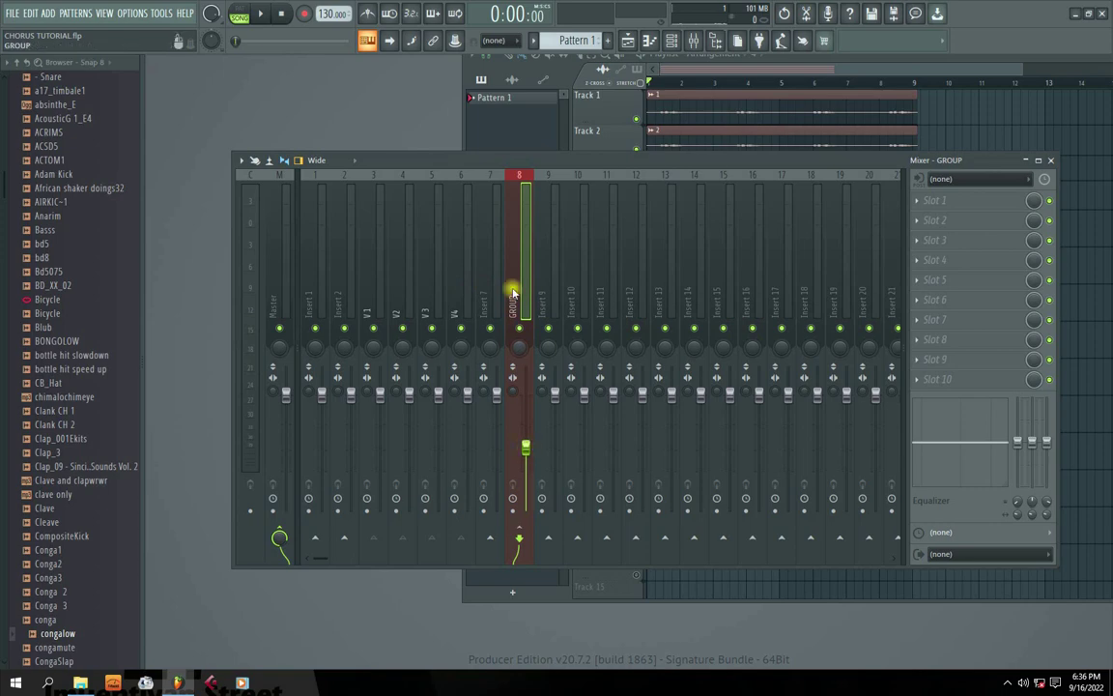
Load Fruity Compressor into the first effect slot of the GROUP track
{"action": "left_click_drag", "start_coordinate": [826, 161], "coordinate": [775, 163]}
{"action": "left_click", "coordinate": [870, 203]}
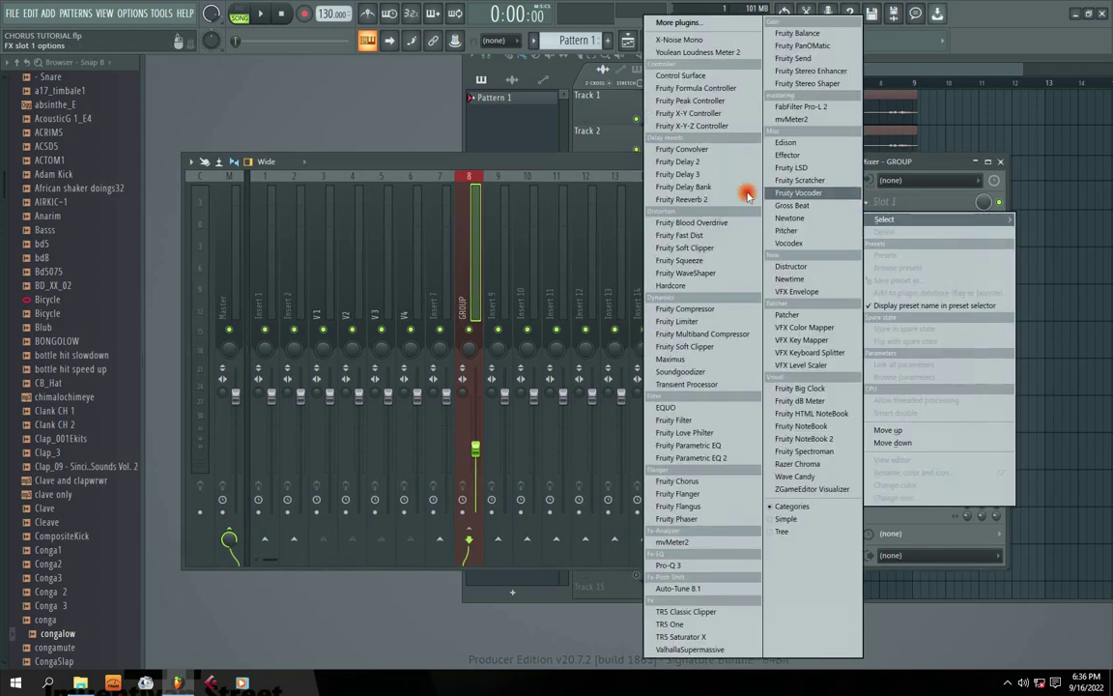
{"action": "left_click", "coordinate": [699, 311]}
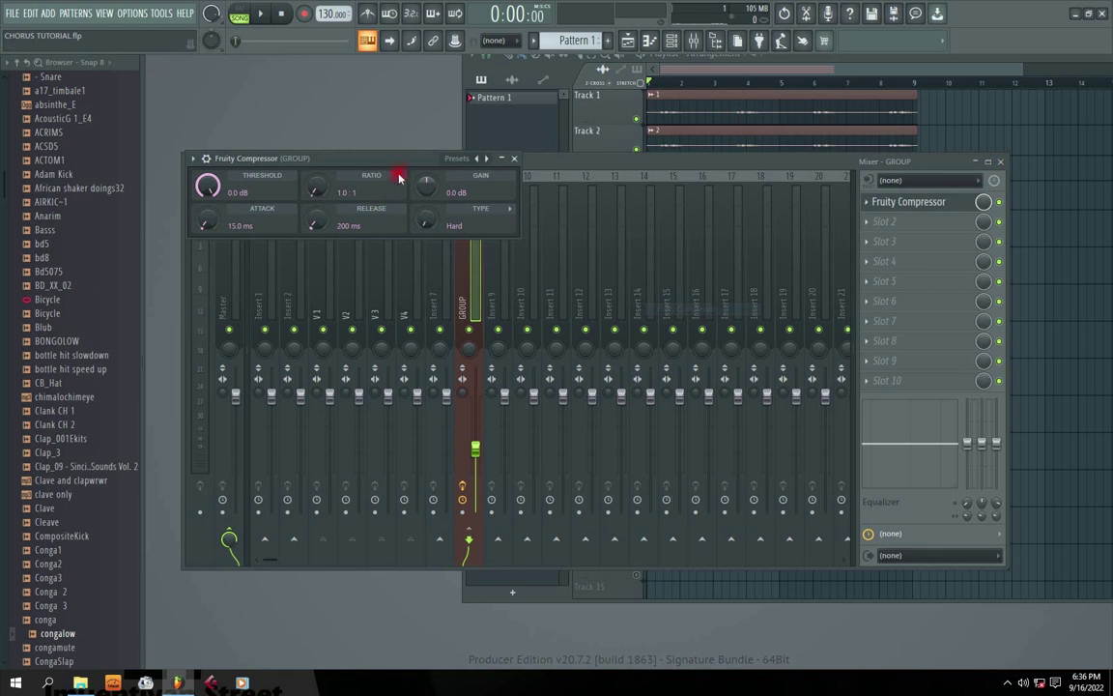
{"action": "left_click_drag", "start_coordinate": [359, 160], "coordinate": [566, 276]}
Set the compressor's ratio to 3.5:1, threshold to -31.9 dB and gain to 2.5 dB while playing the vocals
{"action": "mouse_move", "coordinate": [414, 309]}
{"action": "left_mouse_down"}
{"action": "mouse_move", "coordinate": [413, 319]}
{"action": "mouse_move", "coordinate": [414, 307]}
{"action": "left_mouse_up"}
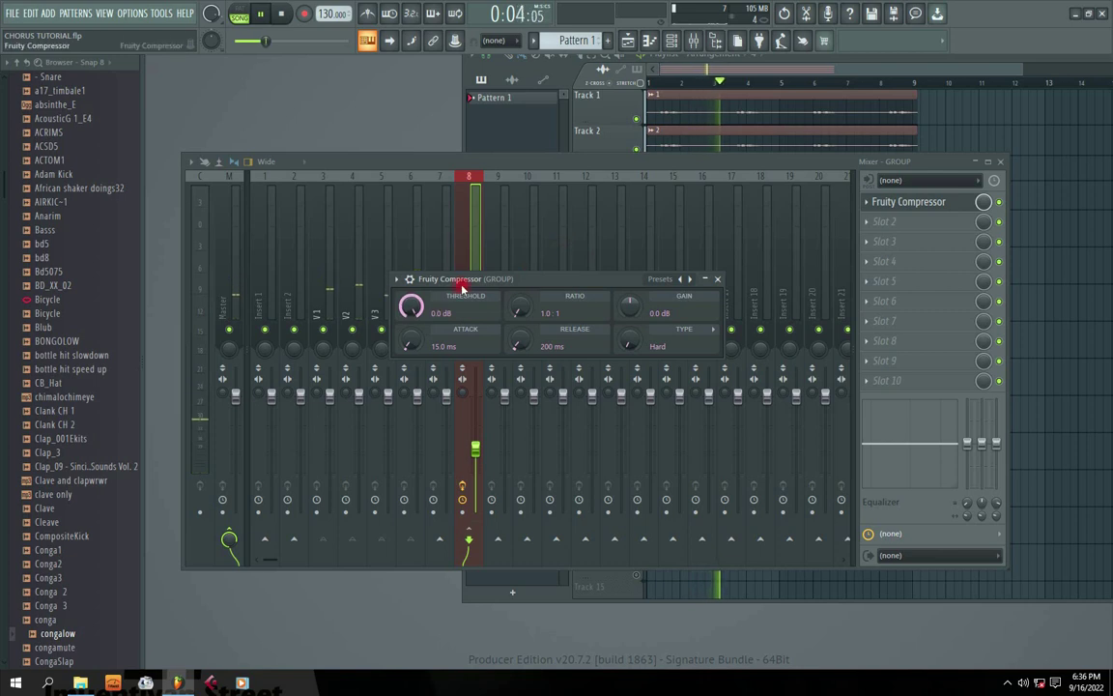
{"action": "scroll", "coordinate": [520, 309], "scroll_direction": "up", "scroll_amount": 4}
{"action": "key", "text": "space"}
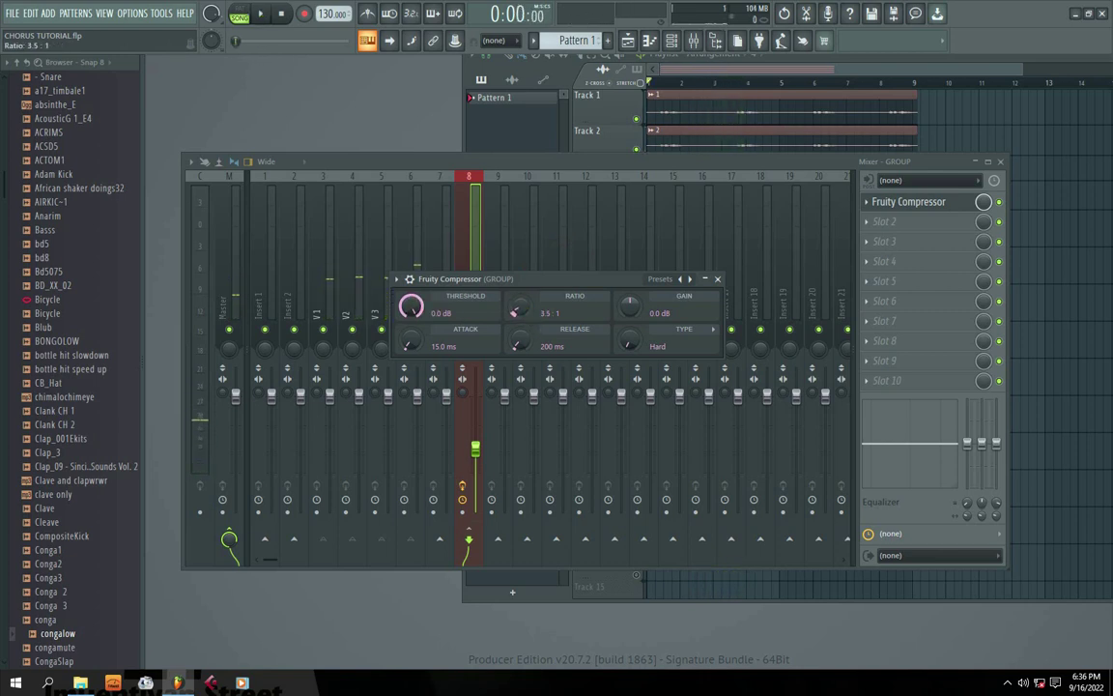
{"action": "scroll", "coordinate": [413, 308], "scroll_direction": "down", "scroll_amount": 15}
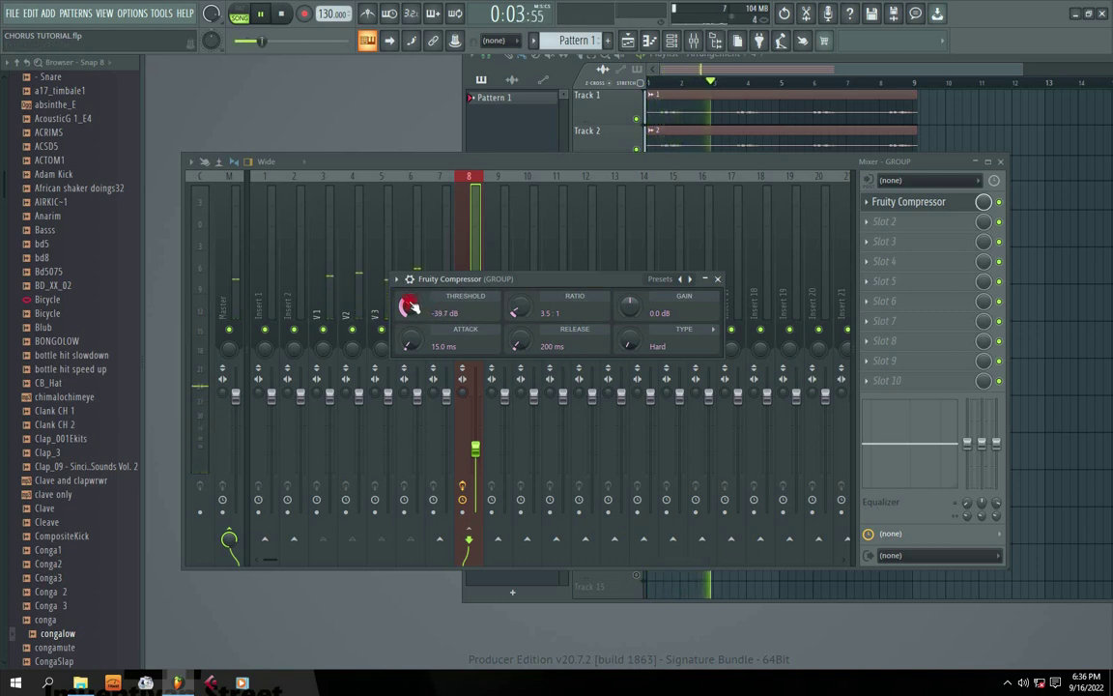
{"action": "left_click_drag", "start_coordinate": [410, 307], "coordinate": [411, 288]}
{"action": "key", "text": "space"}
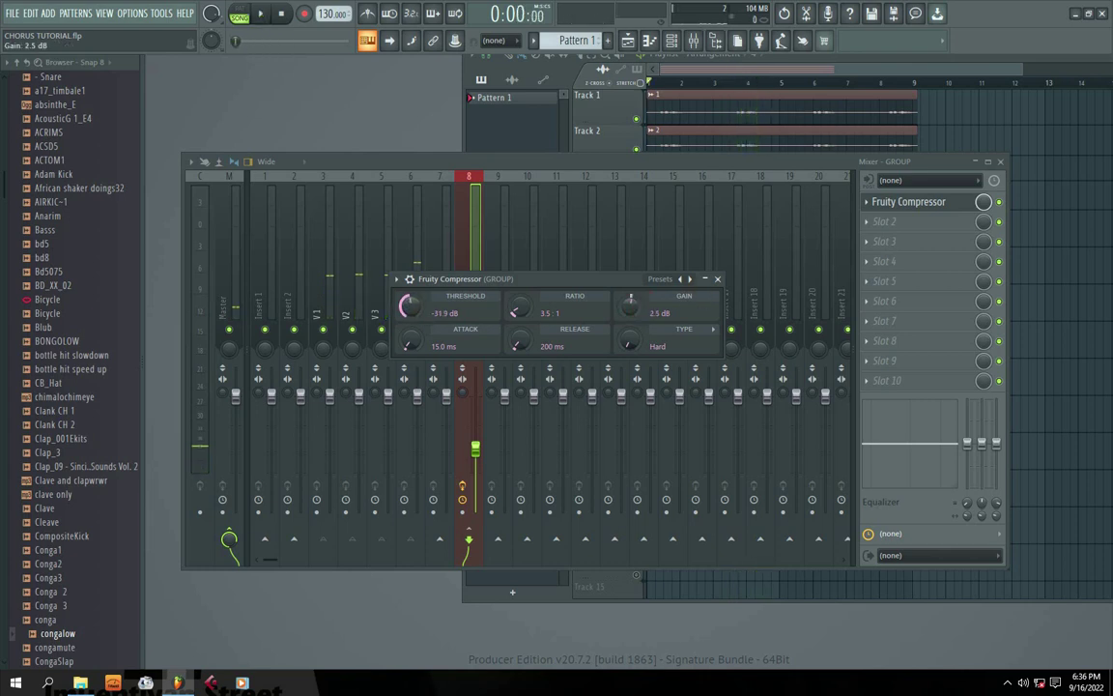
Refine the compressor's threshold to -27.5 dB and gain to 4.0 dB, comparing the vocals with the effect bypassed and enabled
{"action": "key", "text": "space"}
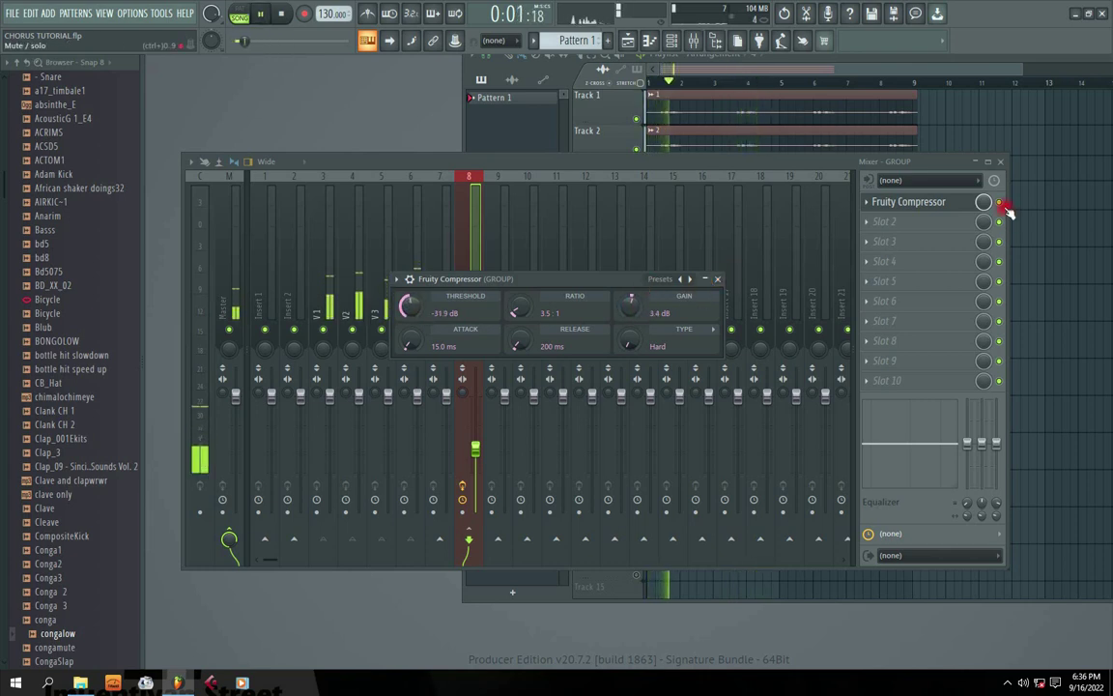
{"action": "left_click", "coordinate": [999, 202]}
{"action": "left_click", "coordinate": [914, 202]}
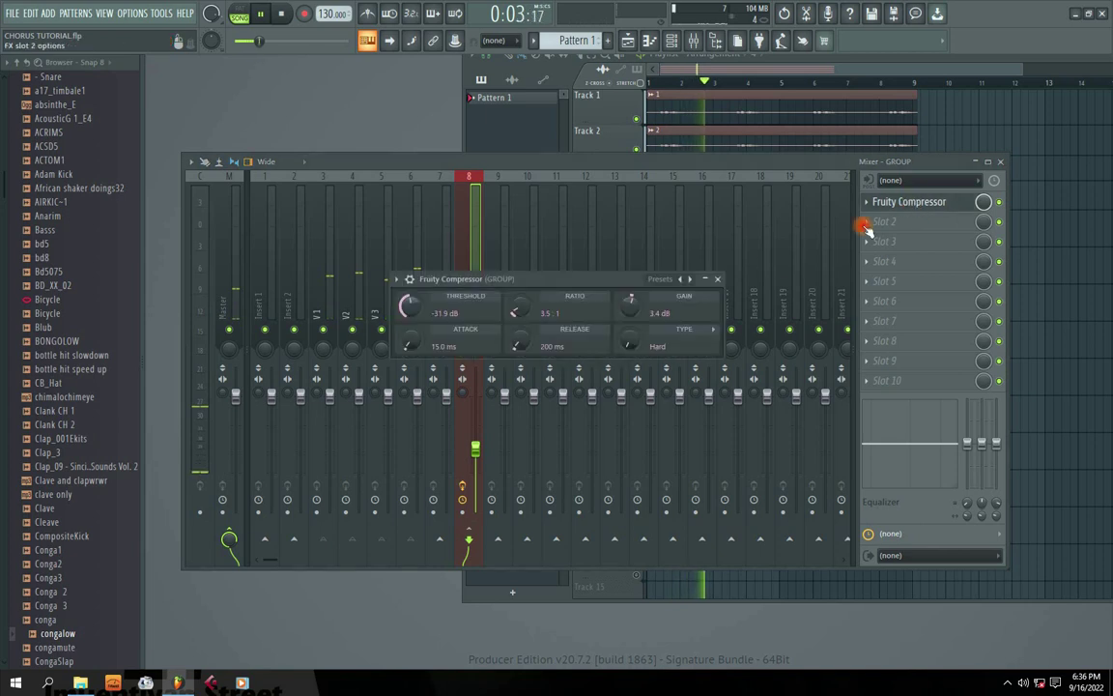
{"action": "left_click_drag", "start_coordinate": [418, 306], "coordinate": [419, 295]}
{"action": "key", "text": "space"}
{"action": "left_click", "coordinate": [999, 203]}
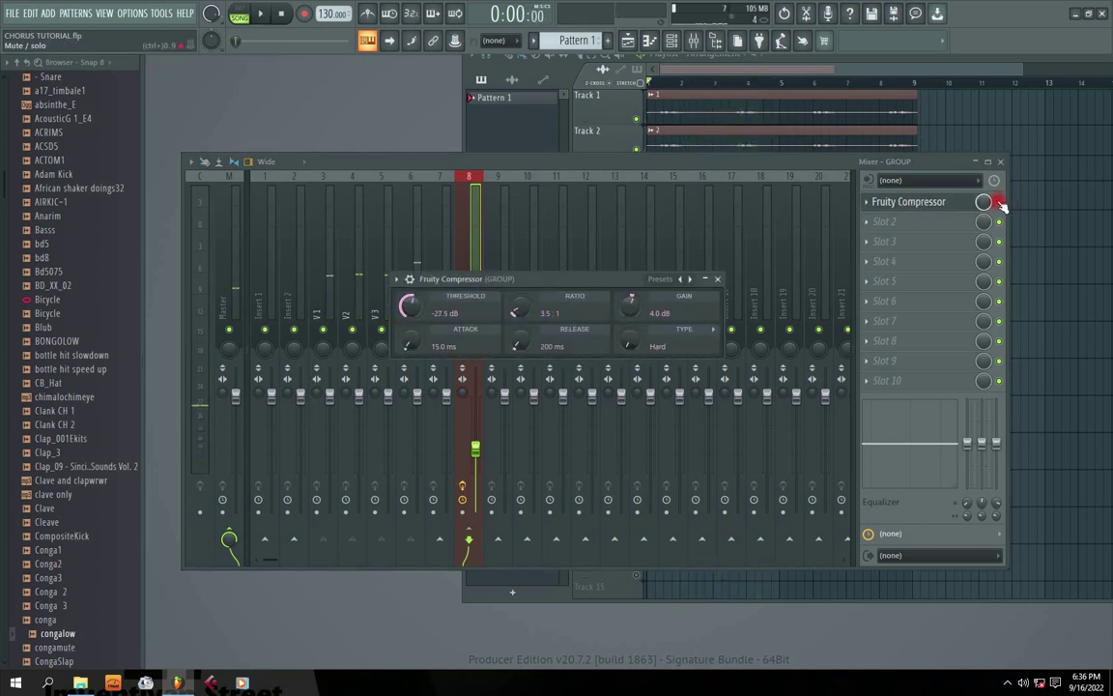
{"action": "left_click", "coordinate": [719, 280]}
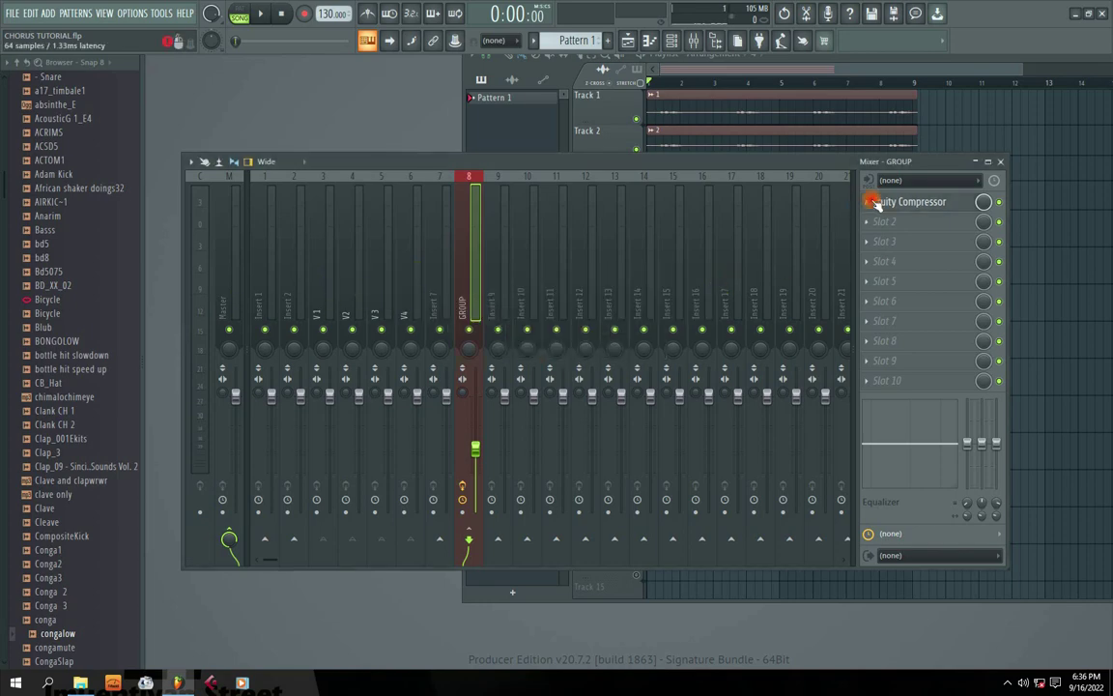
Move Fruity Compressor down to slot 2 and load Fruity Parametric EQ 2 into slot 1 of the GROUP track
{"action": "left_click", "coordinate": [873, 203]}
{"action": "left_click", "coordinate": [907, 447]}
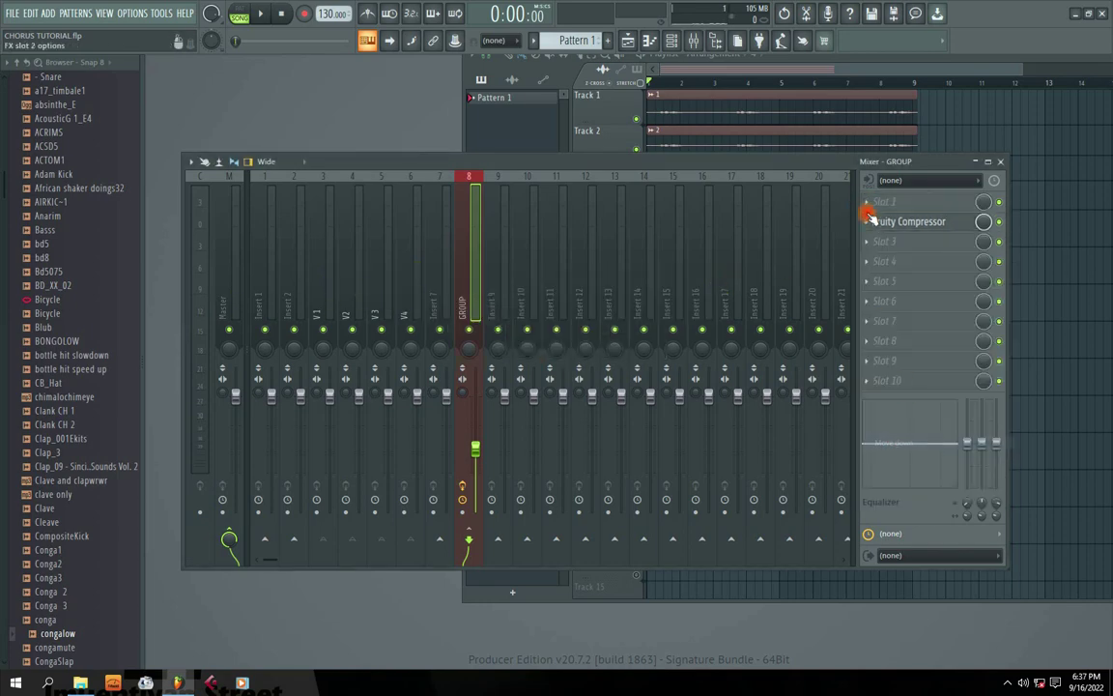
{"action": "left_click", "coordinate": [870, 208]}
{"action": "left_click", "coordinate": [650, 447]}
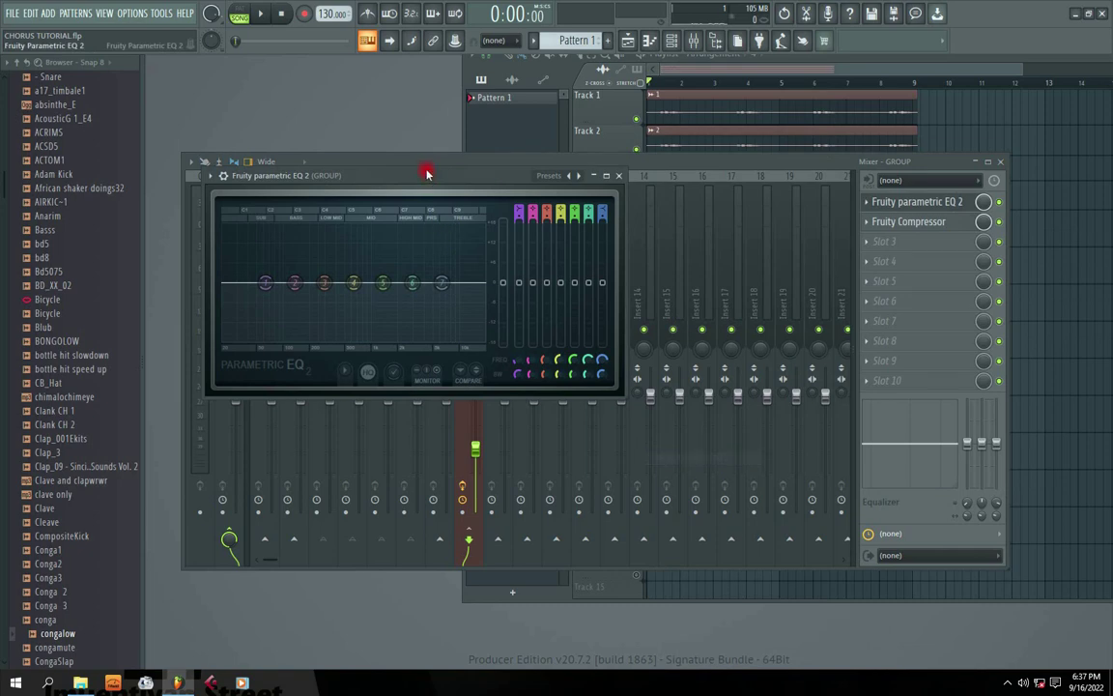
{"action": "left_click_drag", "start_coordinate": [426, 173], "coordinate": [569, 200]}
Roll off the low end with EQ band 1 and slightly lower bands 3 to 7 while playing the vocals
{"action": "key", "text": "space"}
{"action": "left_click_drag", "start_coordinate": [415, 319], "coordinate": [422, 367]}
{"action": "left_click_drag", "start_coordinate": [470, 309], "coordinate": [529, 312]}
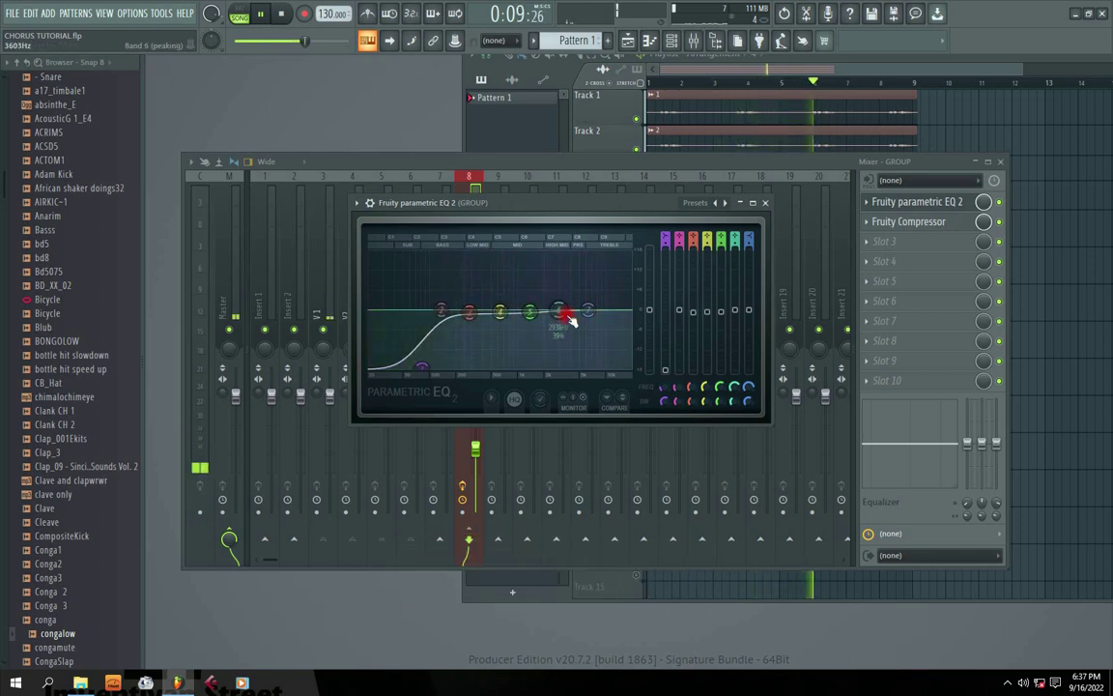
{"action": "key", "text": "space"}
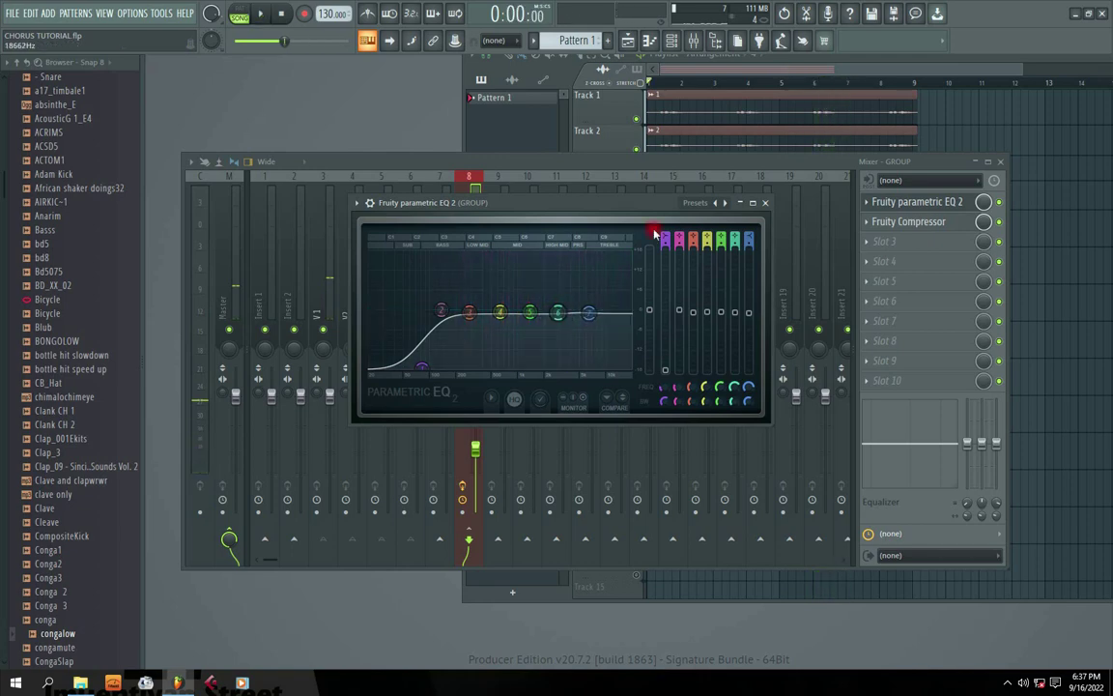
{"action": "left_click", "coordinate": [766, 203]}
Play the vocals through the EQ and compressor, and look over the four takes in the playlist
{"action": "key", "text": "space"}
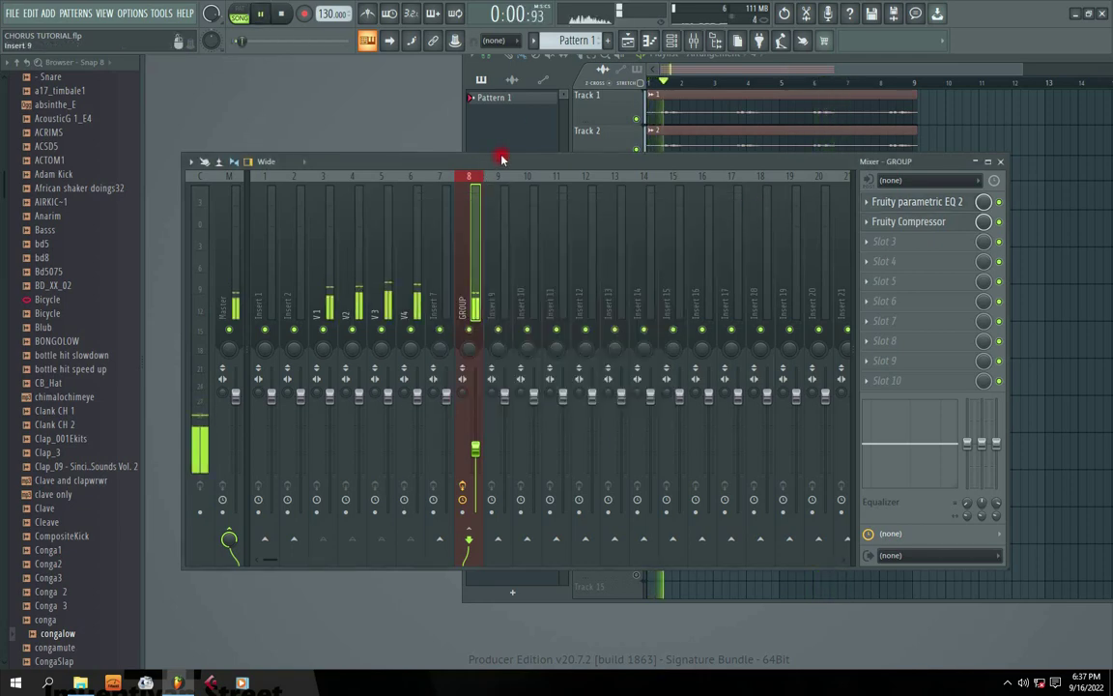
{"action": "left_click_drag", "start_coordinate": [498, 158], "coordinate": [500, 142]}
{"action": "key", "text": "space"}
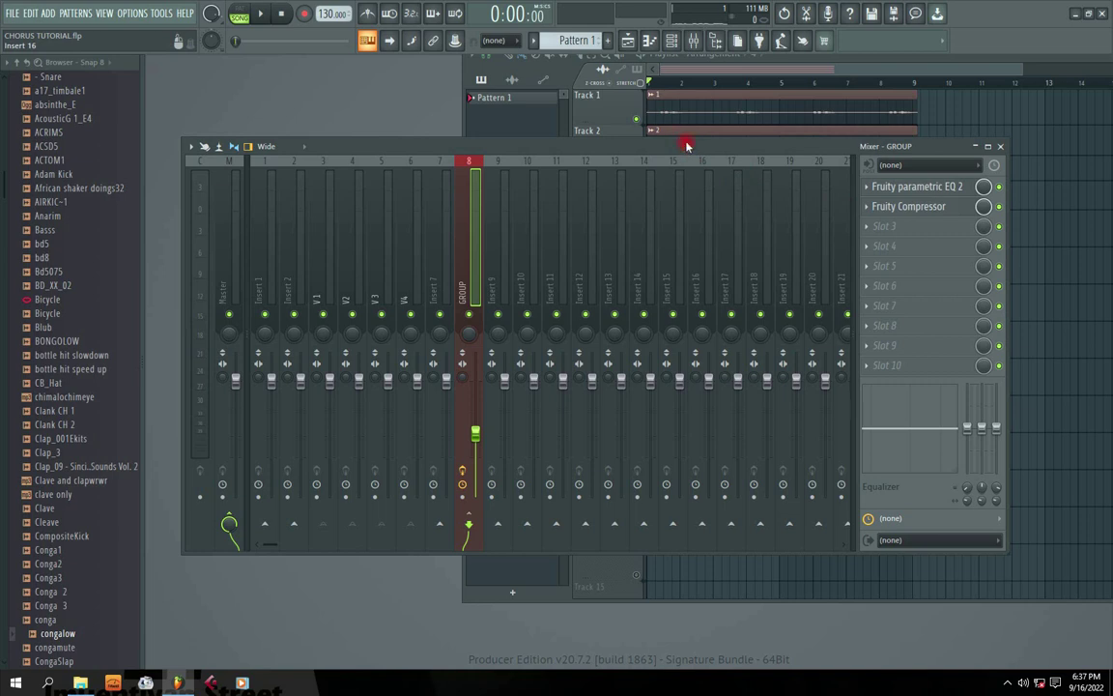
{"action": "left_click_drag", "start_coordinate": [687, 146], "coordinate": [700, 254]}
{"action": "left_click", "coordinate": [682, 200]}
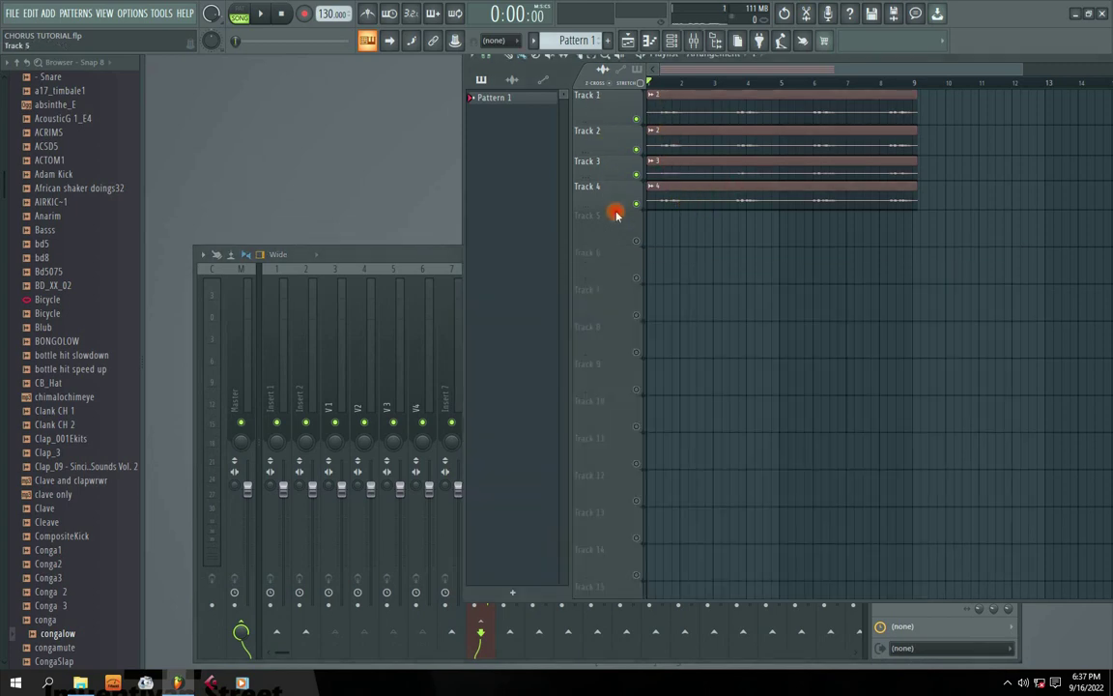
{"action": "left_click_drag", "start_coordinate": [421, 253], "coordinate": [449, 143]}
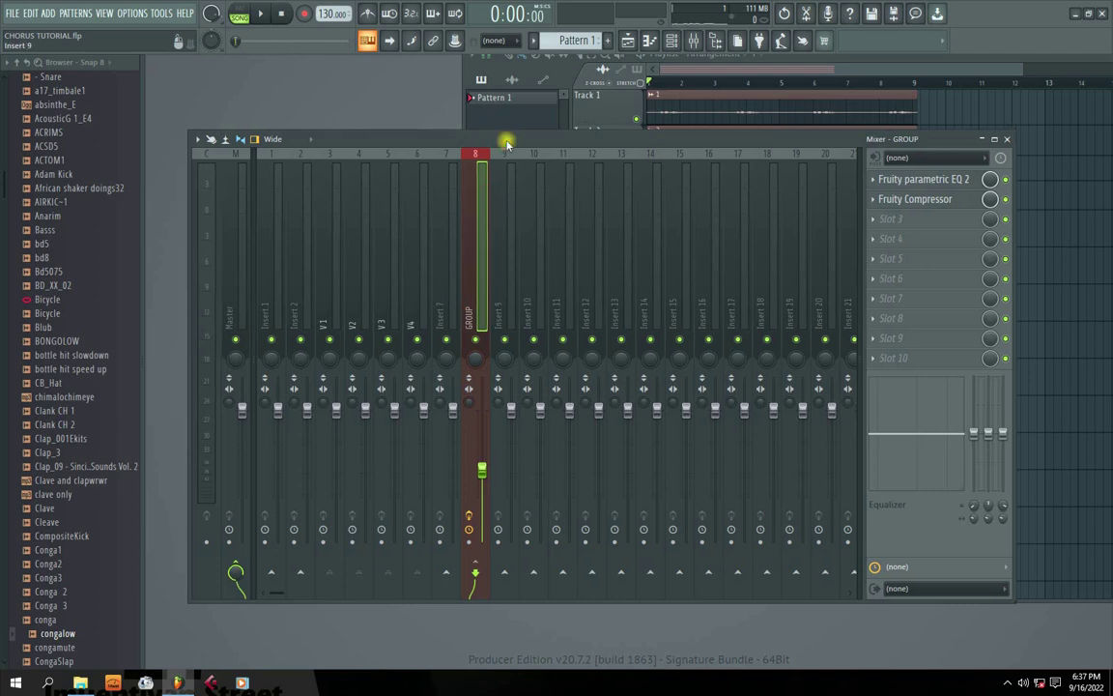
Load Fruity Chorus into slot 3 of the GROUP track with its default settings
{"action": "left_click_drag", "start_coordinate": [505, 142], "coordinate": [495, 156]}
{"action": "left_click", "coordinate": [861, 235]}
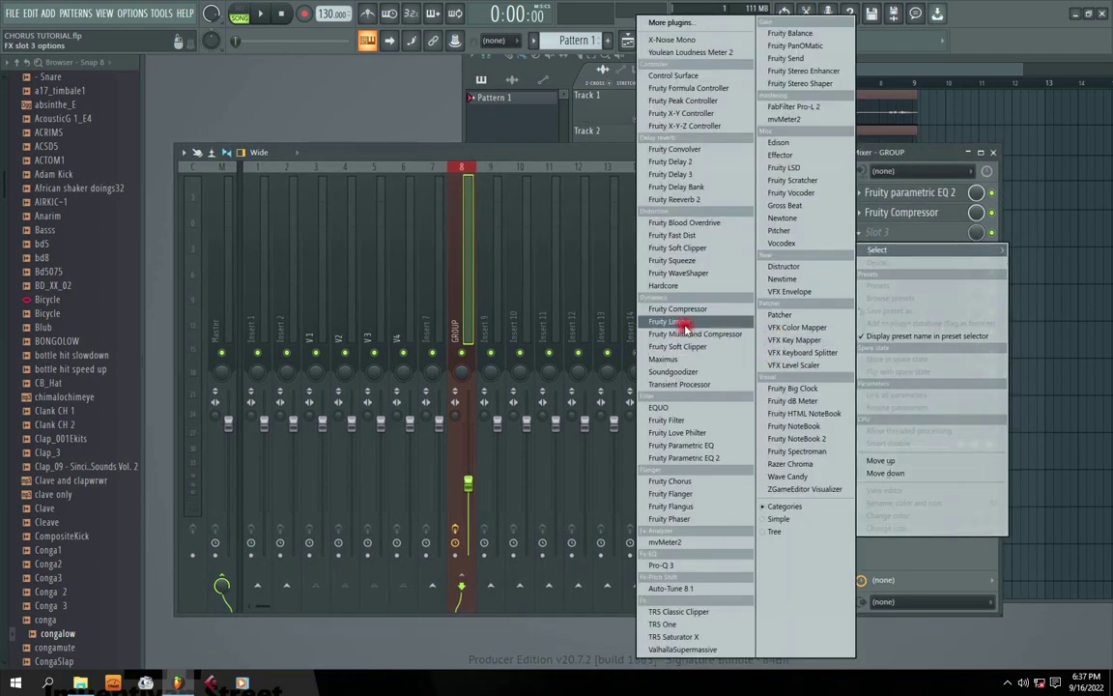
{"action": "left_click", "coordinate": [821, 177]}
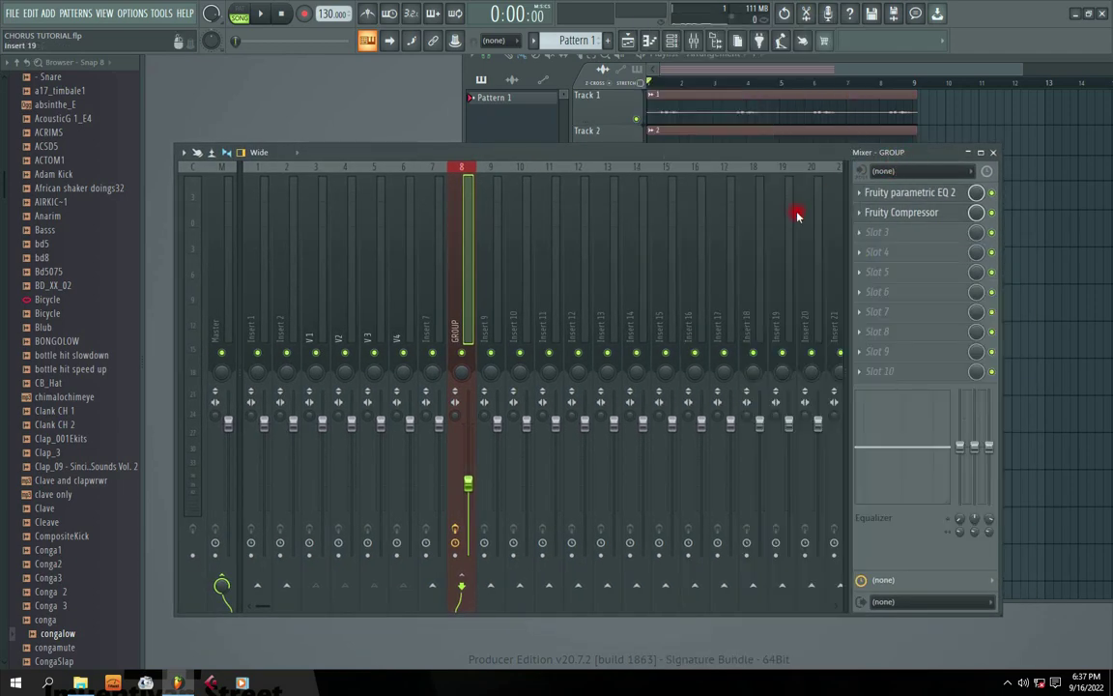
{"action": "left_click", "coordinate": [863, 232]}
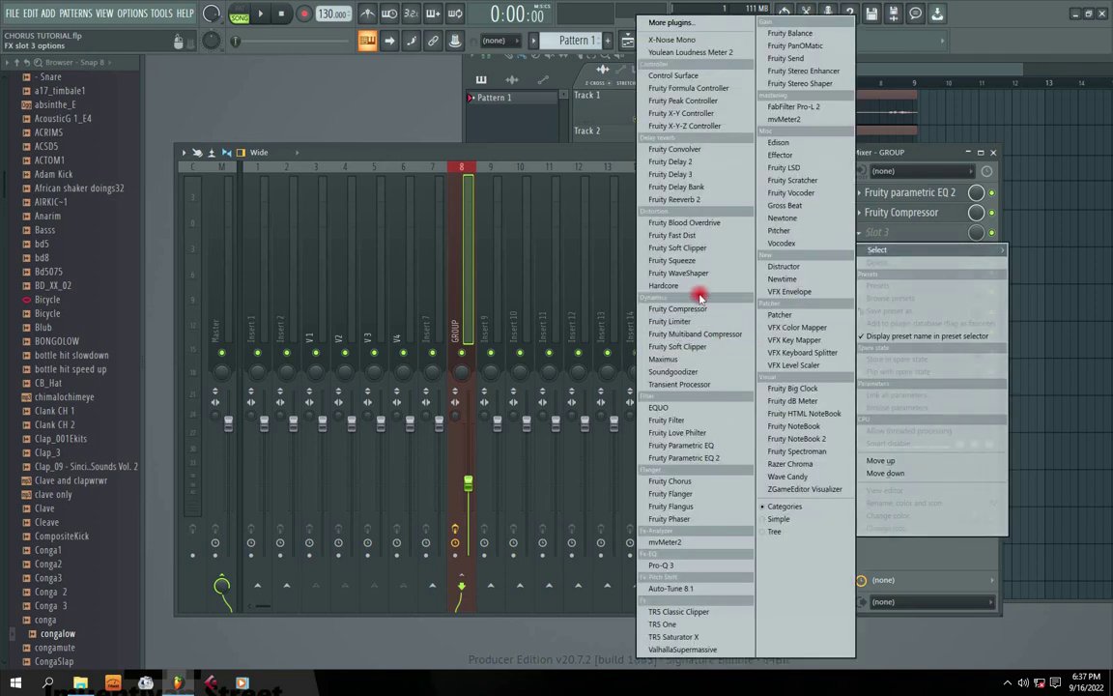
{"action": "left_click", "coordinate": [680, 481]}
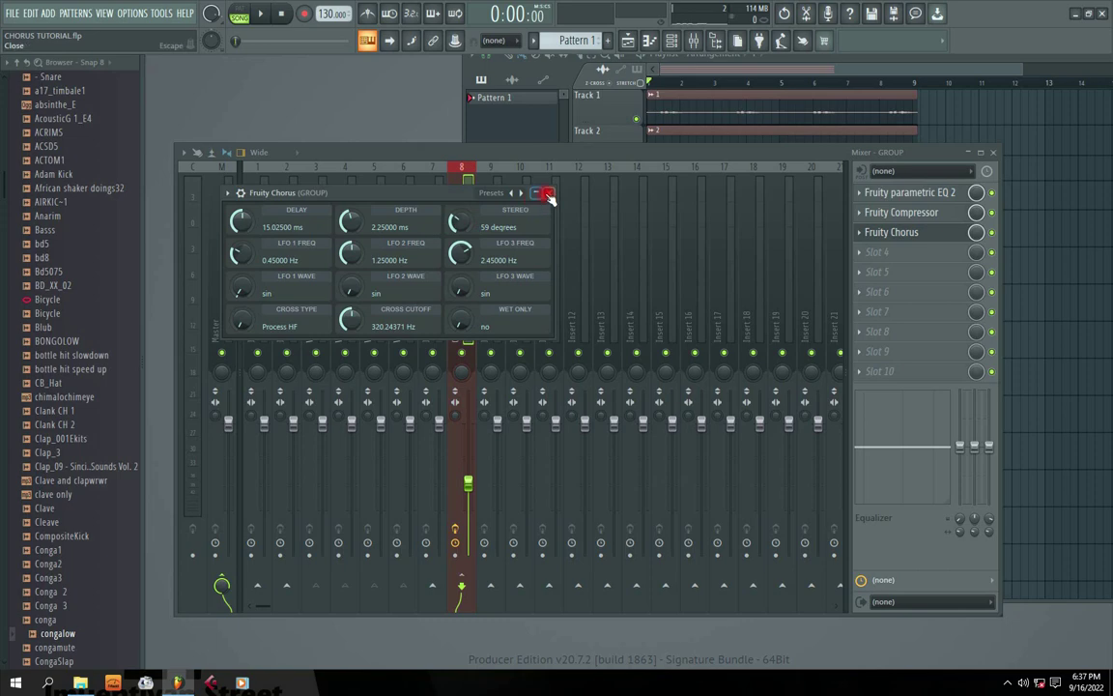
{"action": "left_click", "coordinate": [548, 197]}
Play the vocals repeatedly to hear the effect of Fruity Chorus and check its settings
{"action": "key", "text": "space"}
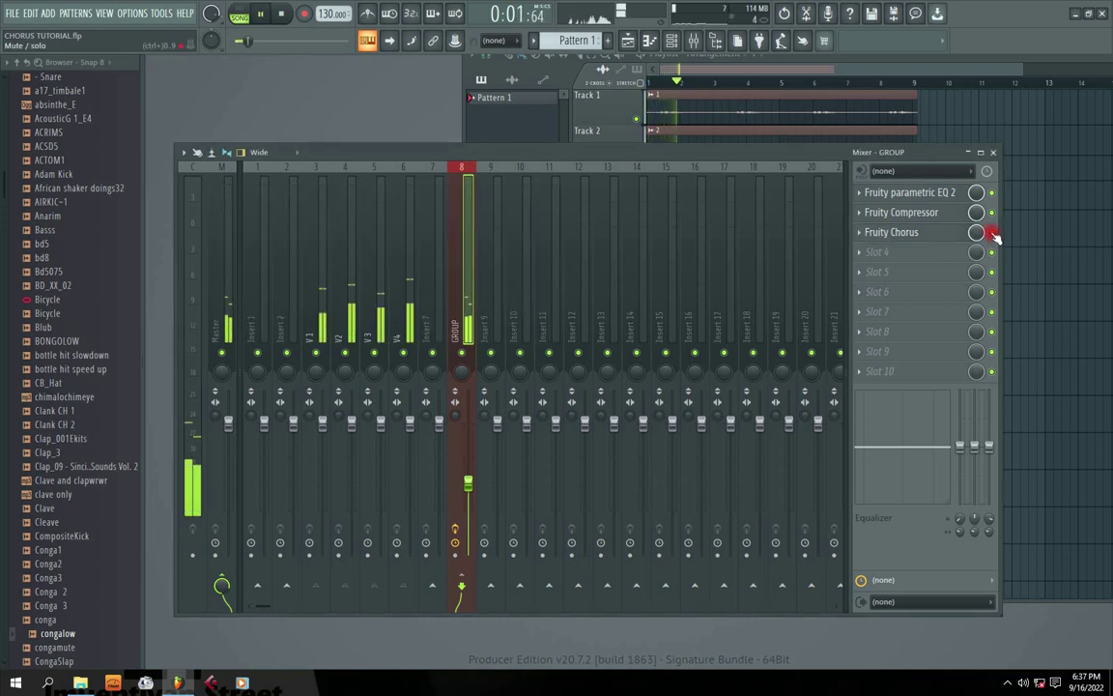
{"action": "key", "text": "space"}
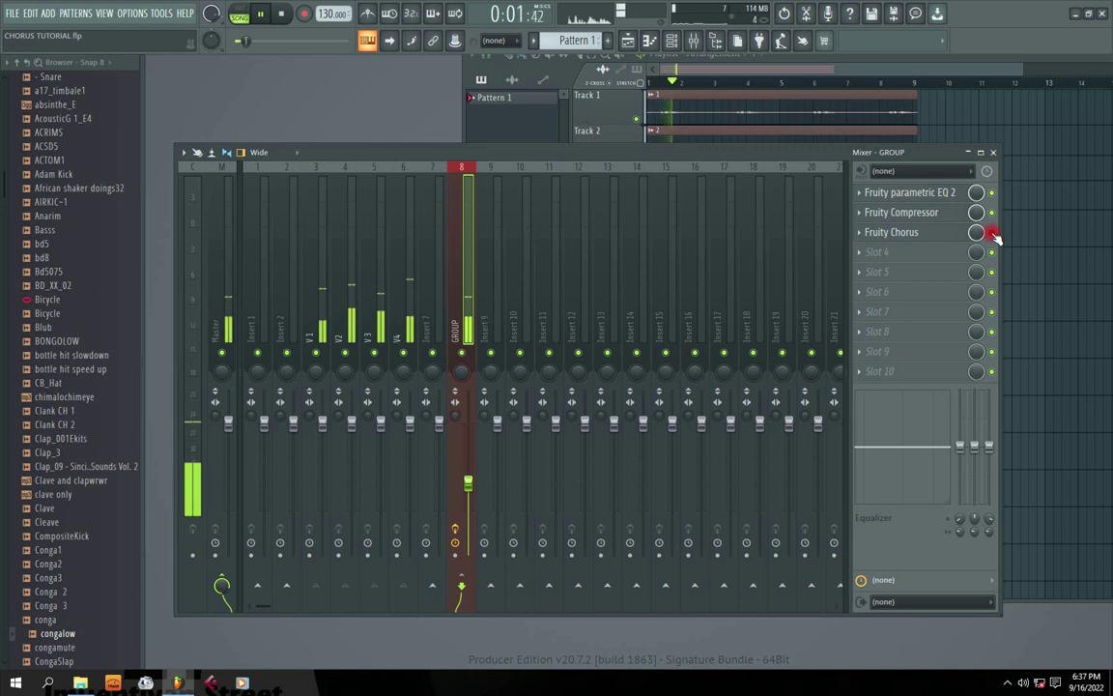
{"action": "key", "text": "space"}
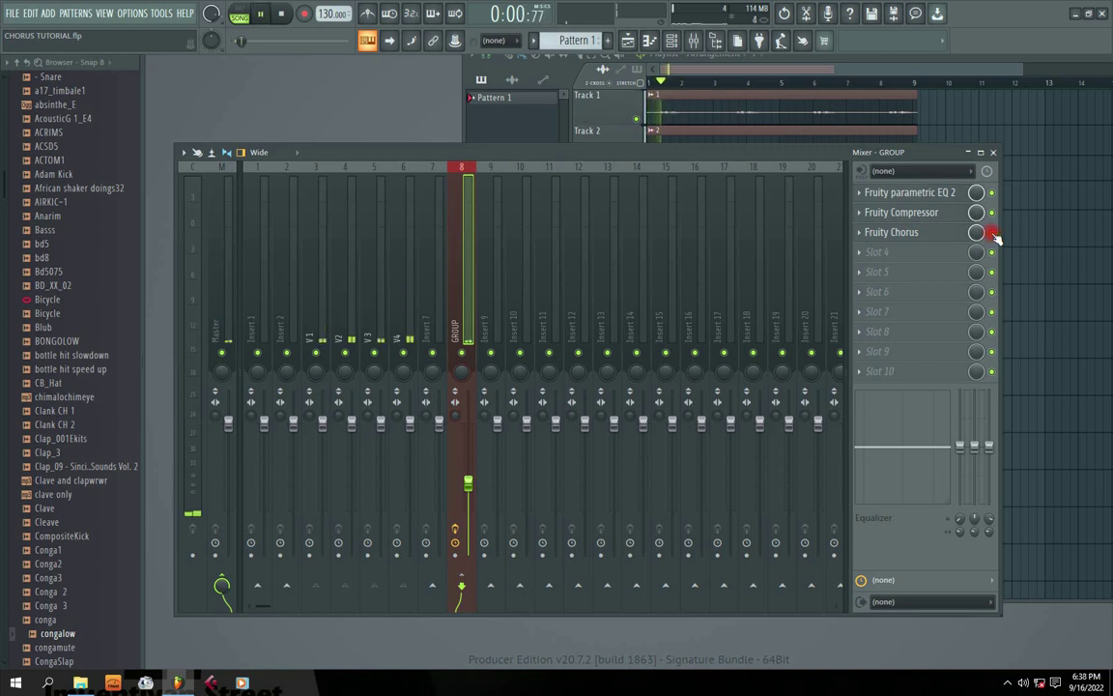
{"action": "left_click", "coordinate": [904, 235]}
{"action": "key", "text": "space"}
{"action": "left_click", "coordinate": [548, 194]}
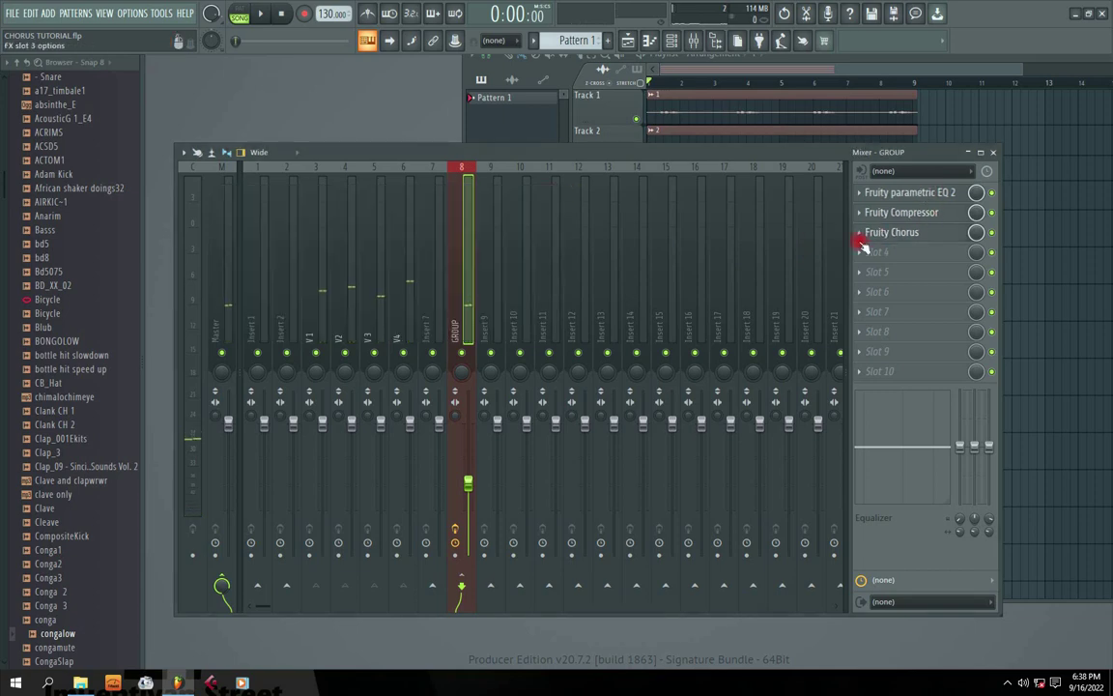
{"action": "left_click_drag", "start_coordinate": [902, 152], "coordinate": [848, 154]}
{"action": "left_click", "coordinate": [806, 254]}
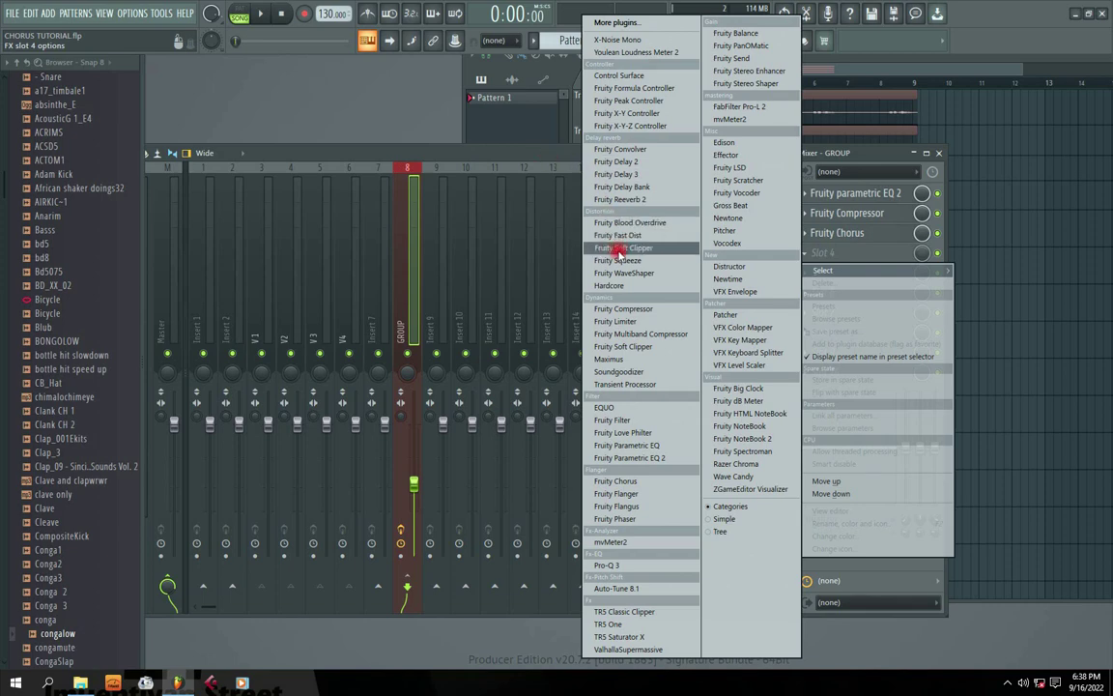
{"action": "left_click", "coordinate": [852, 155]}
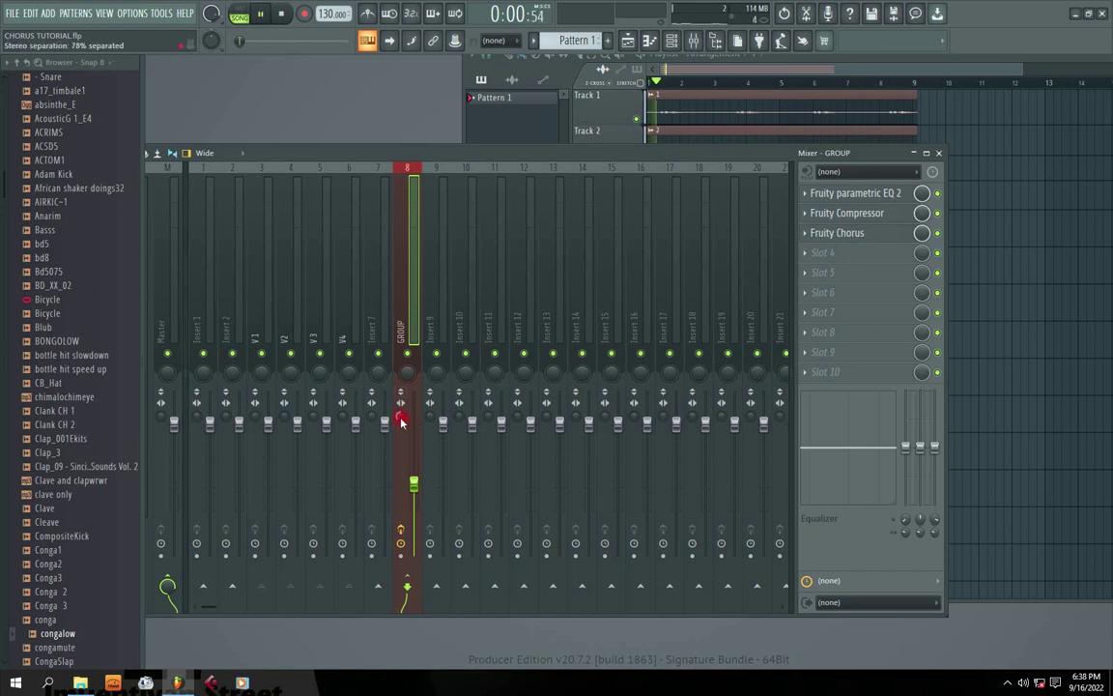
Widen the GROUP track's stereo separation to about 84% separated while playing the vocals
{"action": "left_click_drag", "start_coordinate": [401, 419], "coordinate": [407, 412]}
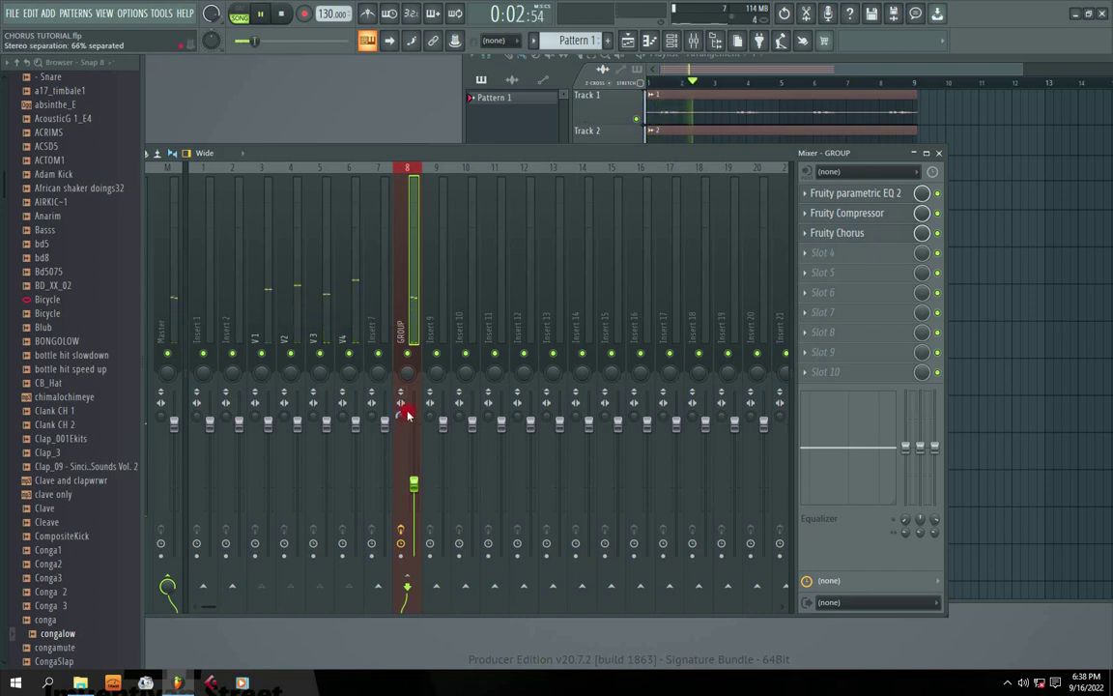
{"action": "key", "text": "space"}
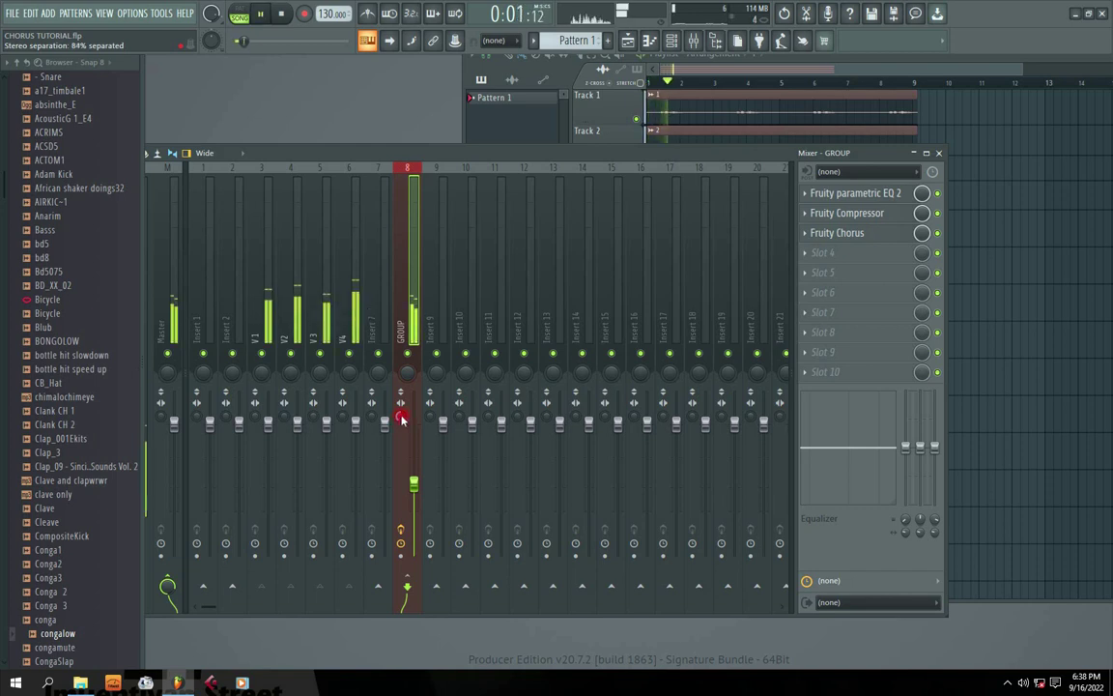
{"action": "key", "text": "space"}
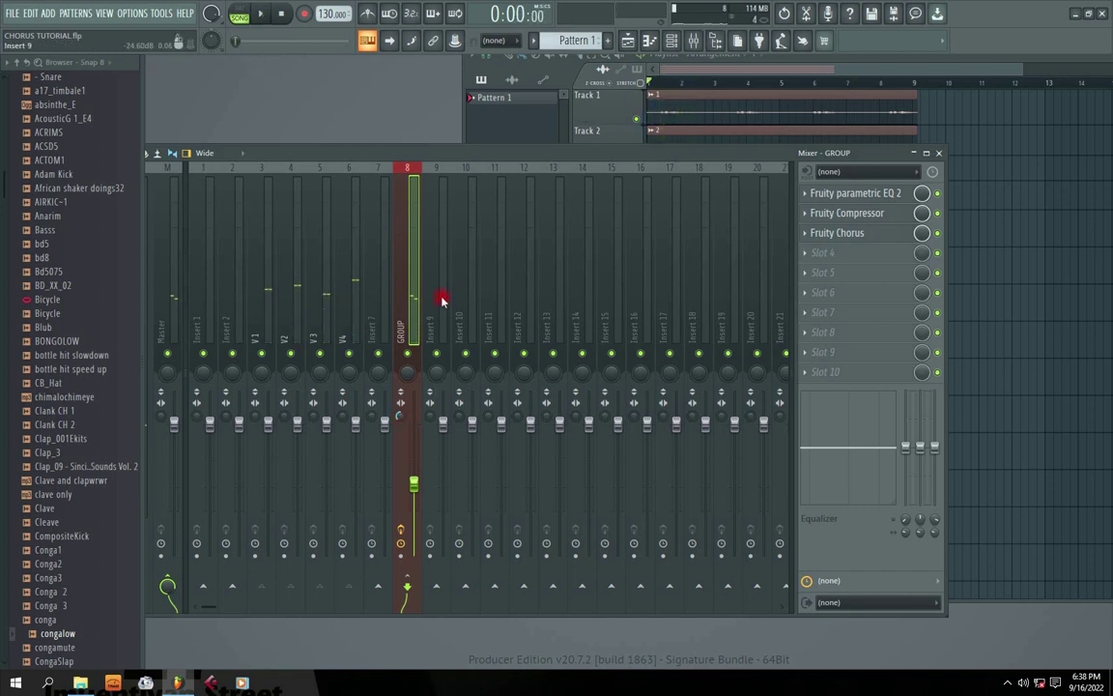
Load Fruity Delay 2 into slot 4 of the GROUP track
{"action": "left_click_drag", "start_coordinate": [499, 152], "coordinate": [570, 149]}
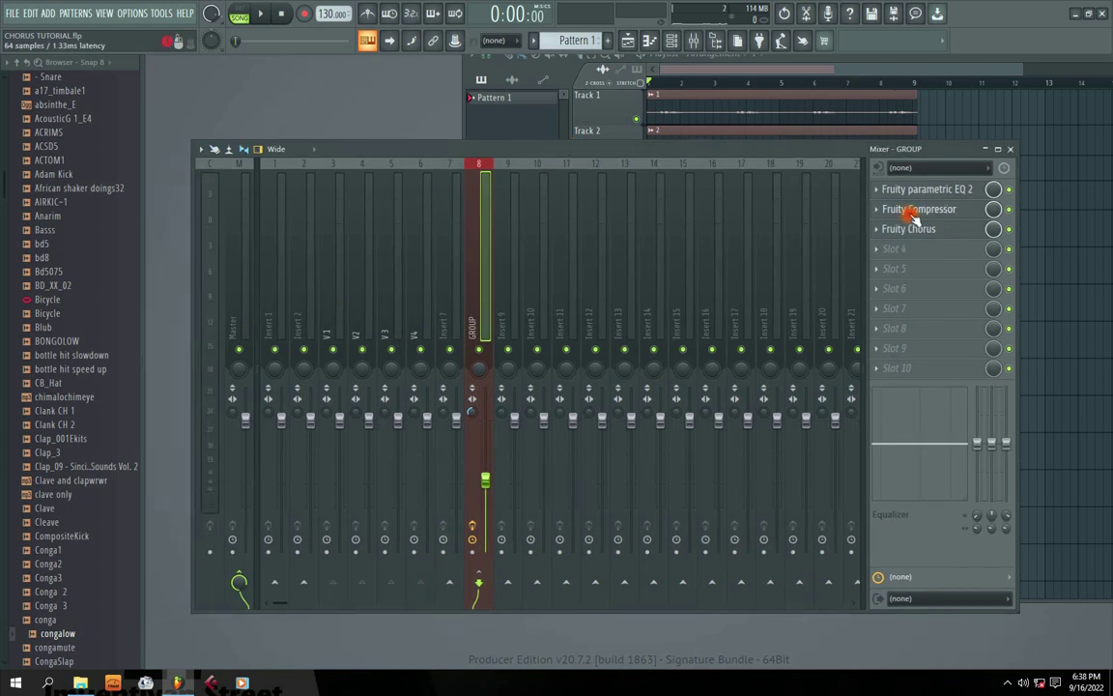
{"action": "left_click", "coordinate": [894, 249]}
{"action": "mouse_move", "coordinate": [895, 266]}
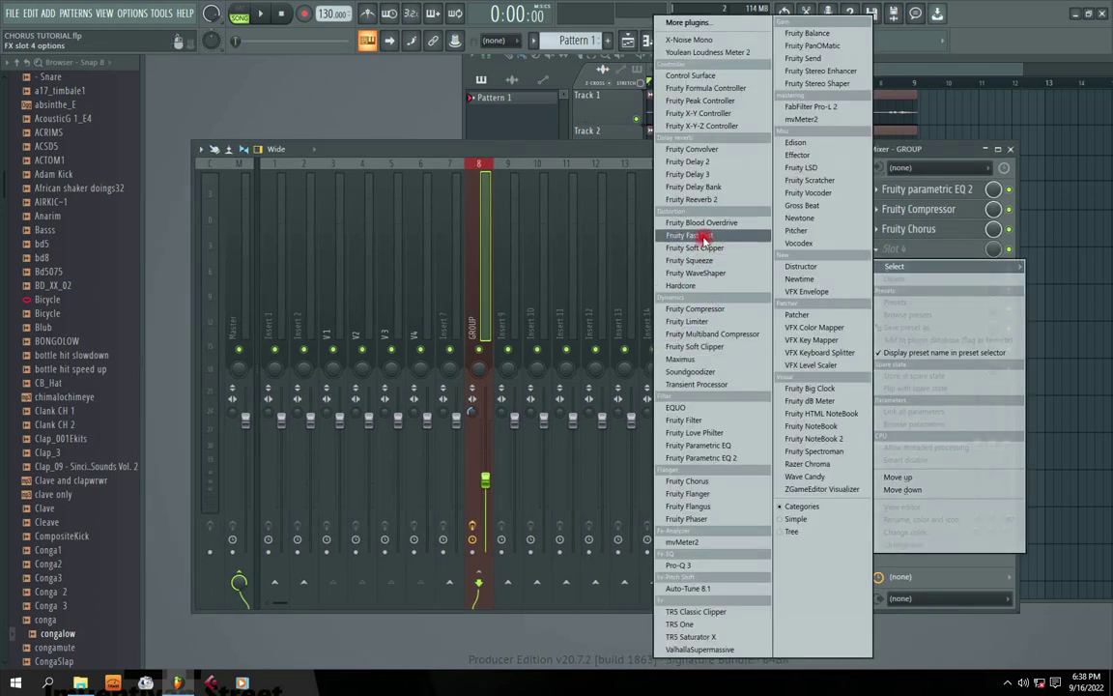
{"action": "left_click", "coordinate": [688, 161]}
Lower the mix level of Fruity Delay 2 while playing the vocals and bring up its settings
{"action": "key", "text": "space"}
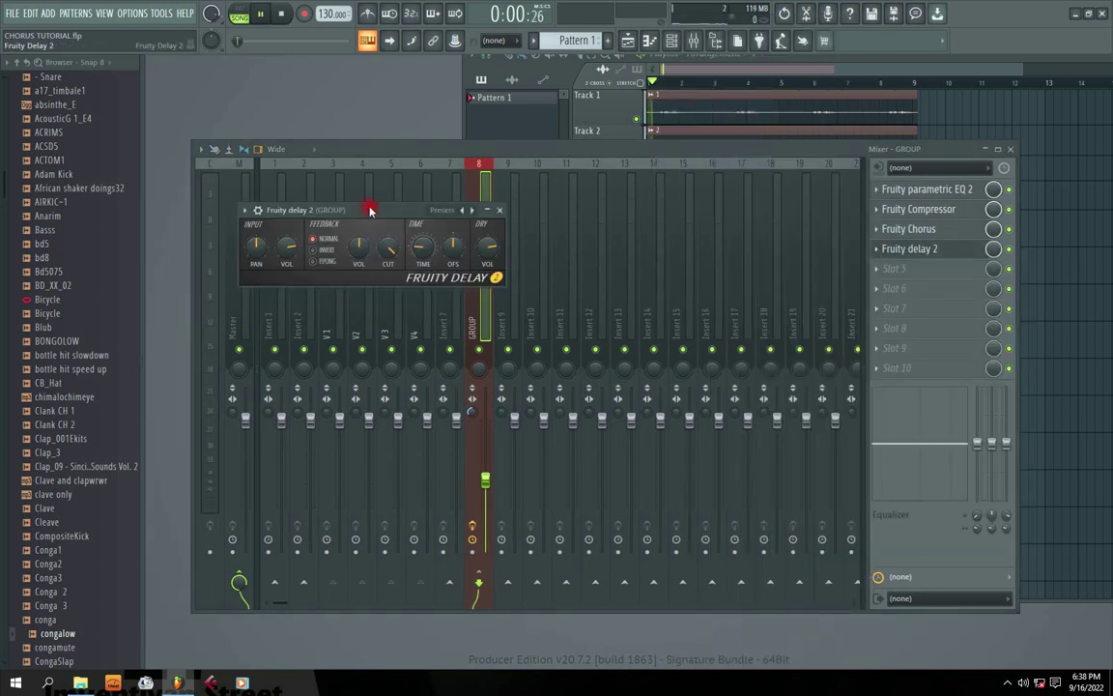
{"action": "left_click_drag", "start_coordinate": [370, 210], "coordinate": [466, 222]}
{"action": "left_click_drag", "start_coordinate": [993, 249], "coordinate": [994, 299]}
{"action": "key", "text": "space"}
{"action": "left_click", "coordinate": [917, 250]}
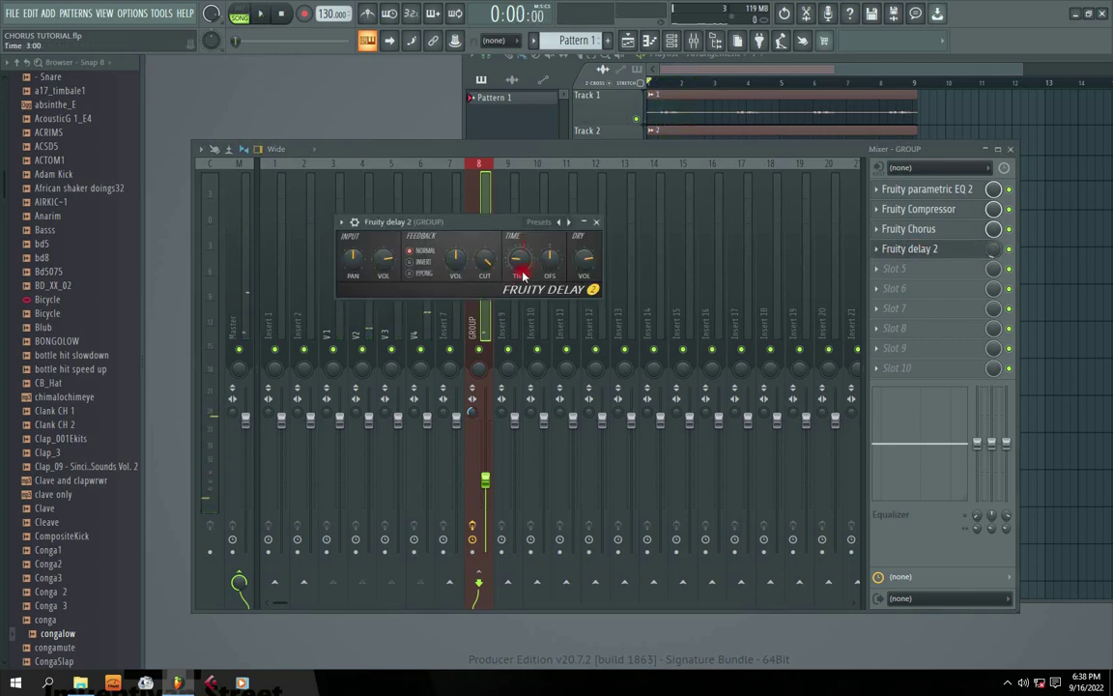
Adjust the time, dry volume, feedback volume and cutoff of Fruity Delay 2, and offset its stereo timing to about 30.6 ms left
{"action": "left_click_drag", "start_coordinate": [502, 252], "coordinate": [503, 242]}
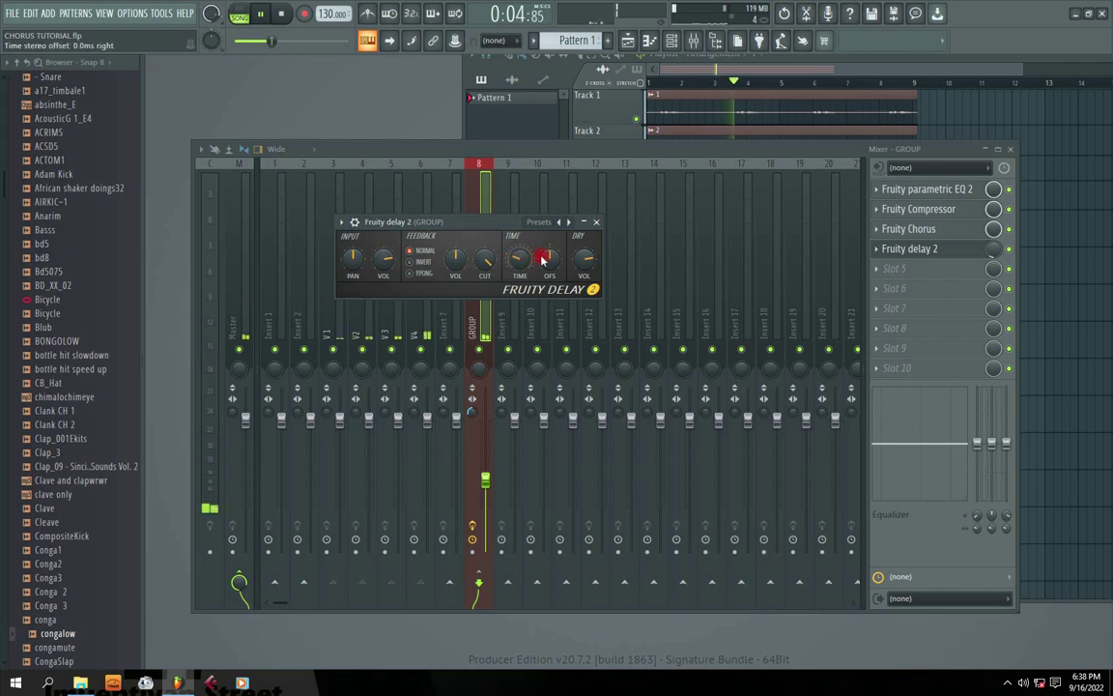
{"action": "left_click_drag", "start_coordinate": [584, 259], "coordinate": [584, 300]}
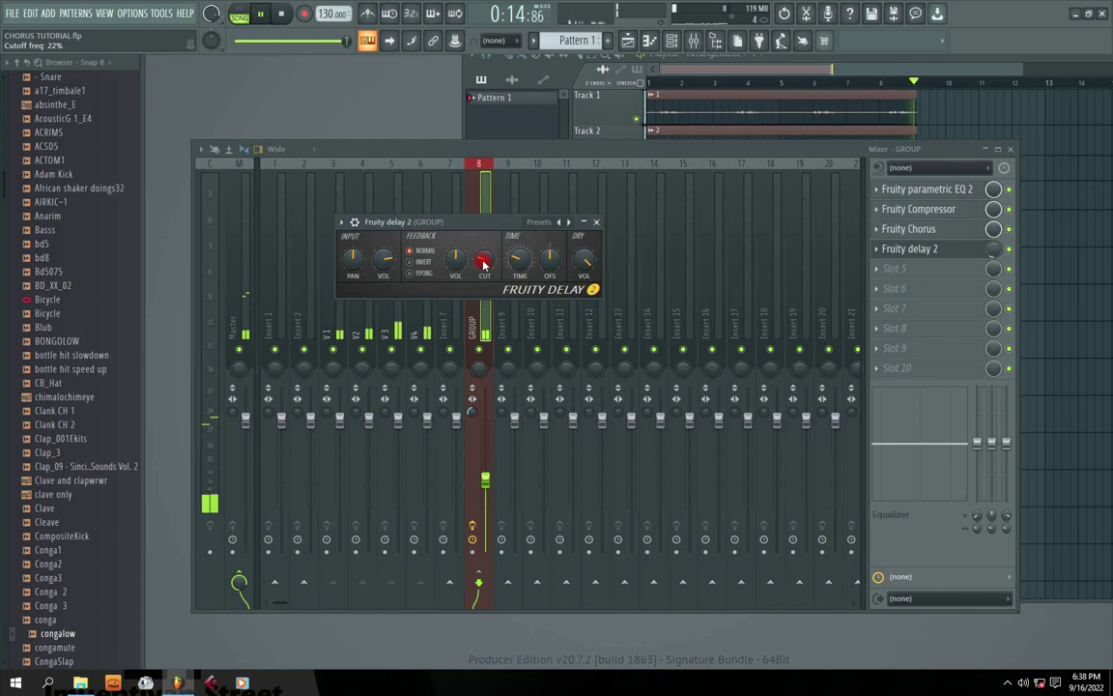
{"action": "left_click_drag", "start_coordinate": [484, 262], "coordinate": [484, 246]}
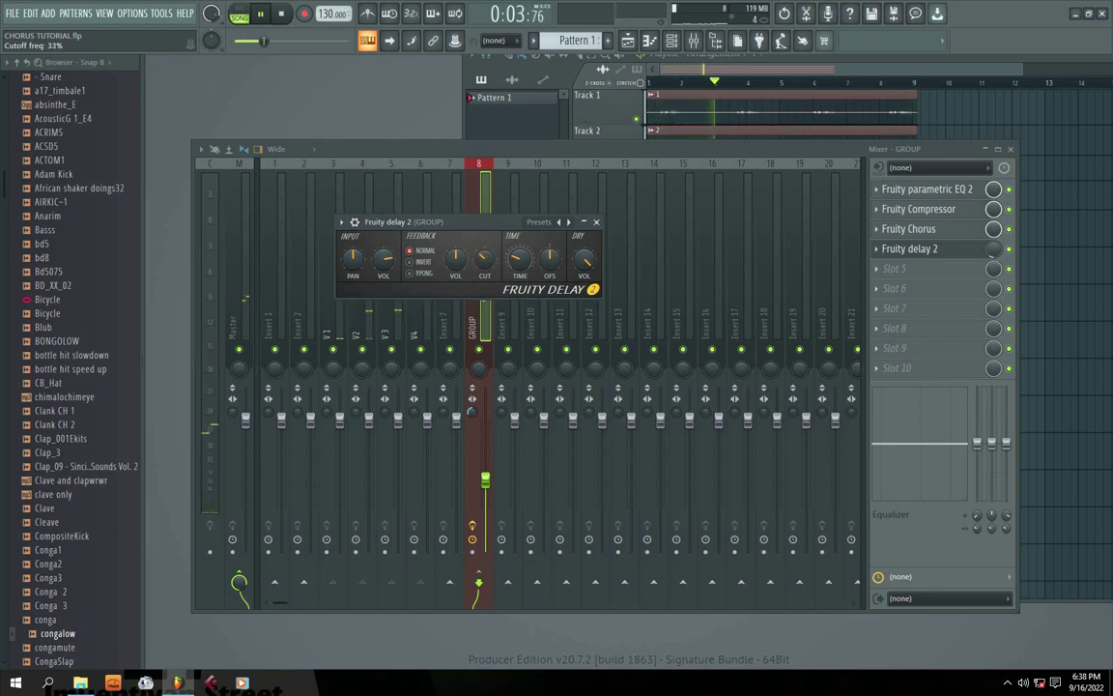
{"action": "left_click_drag", "start_coordinate": [484, 259], "coordinate": [456, 325]}
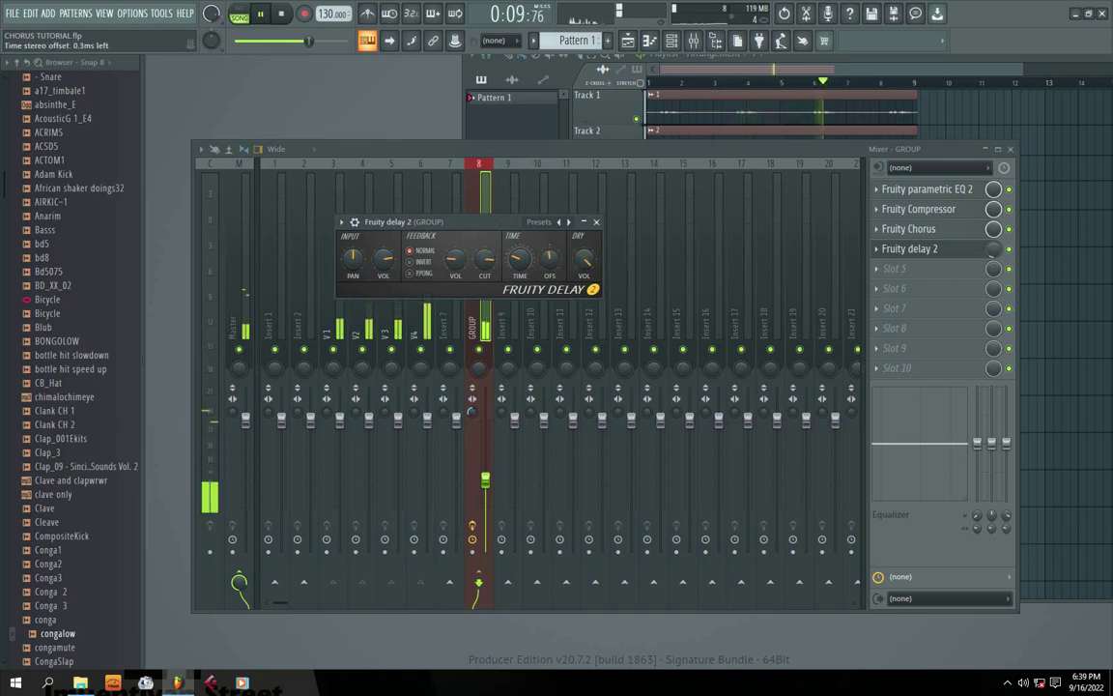
{"action": "scroll", "coordinate": [485, 262], "scroll_direction": "up", "scroll_amount": 2}
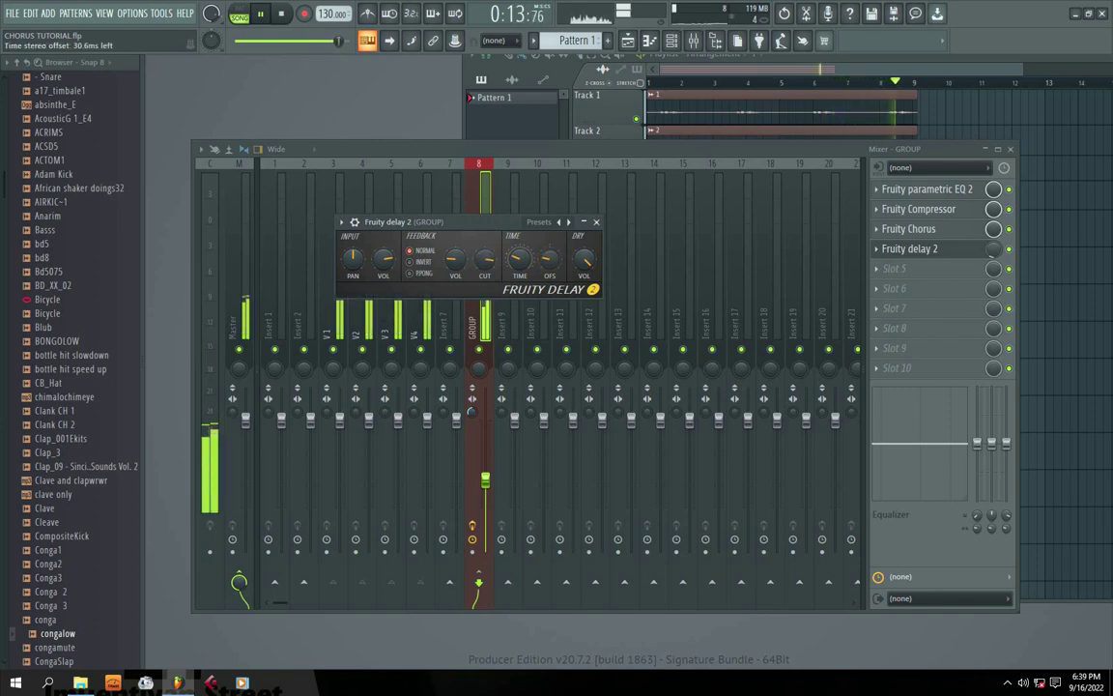
{"action": "left_click", "coordinate": [596, 222]}
{"action": "key", "text": "space"}
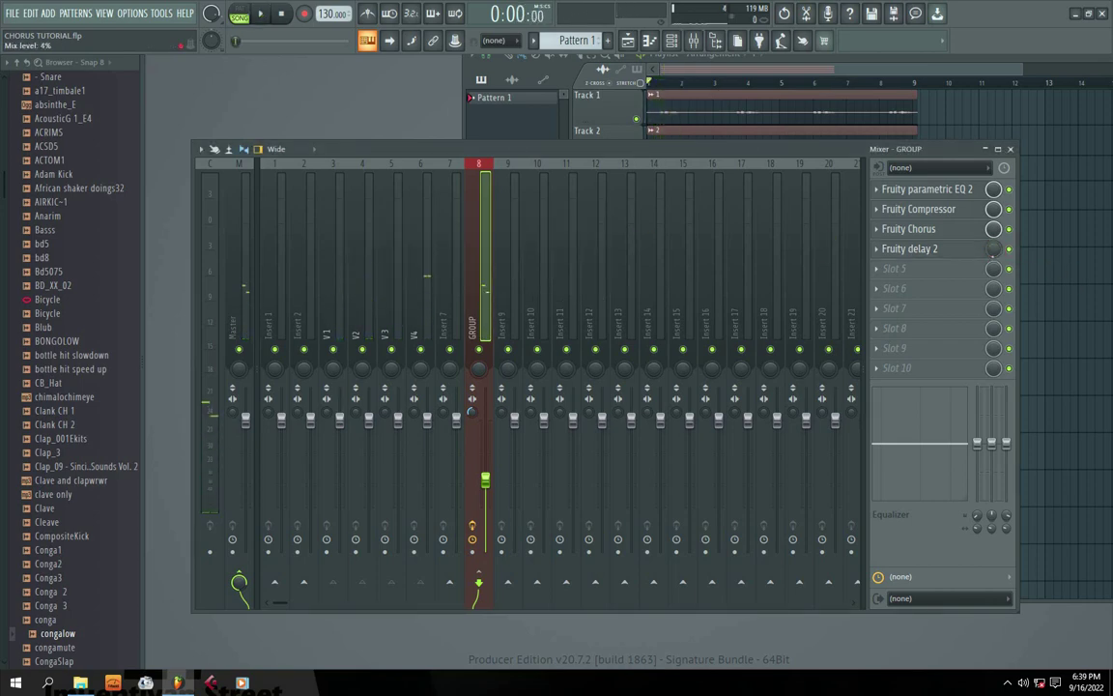
Play the vocals briefly and load Fruity Reeverb 2 into slot 5 of the GROUP track
{"action": "key", "text": "space"}
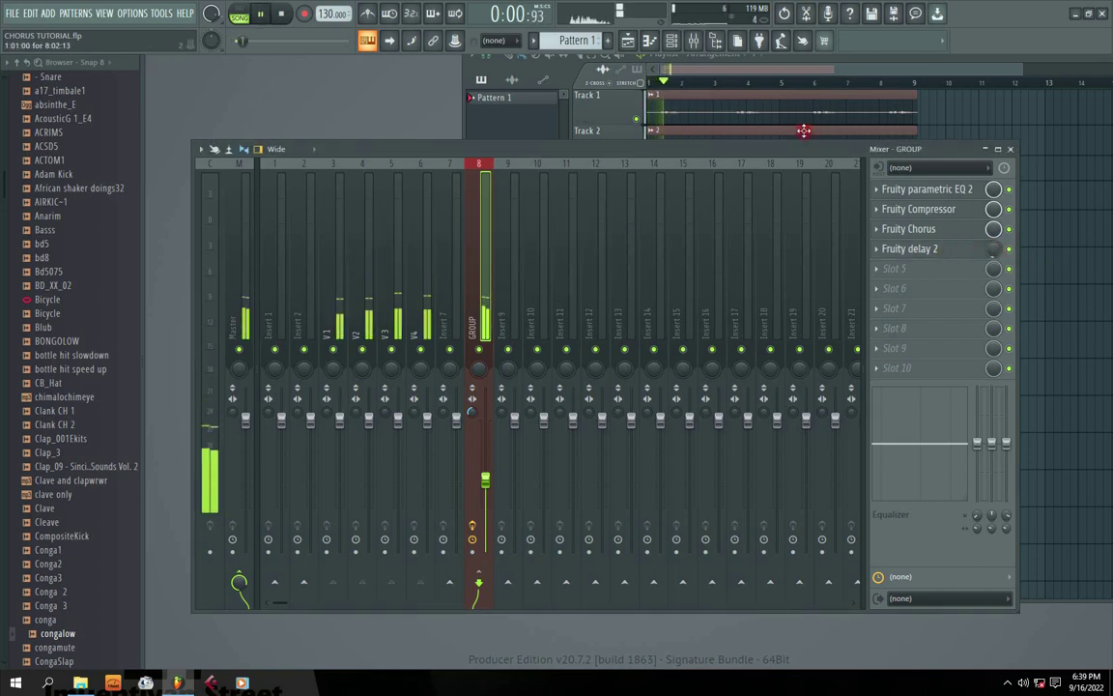
{"action": "left_click_drag", "start_coordinate": [755, 151], "coordinate": [712, 131]}
{"action": "key", "text": "space"}
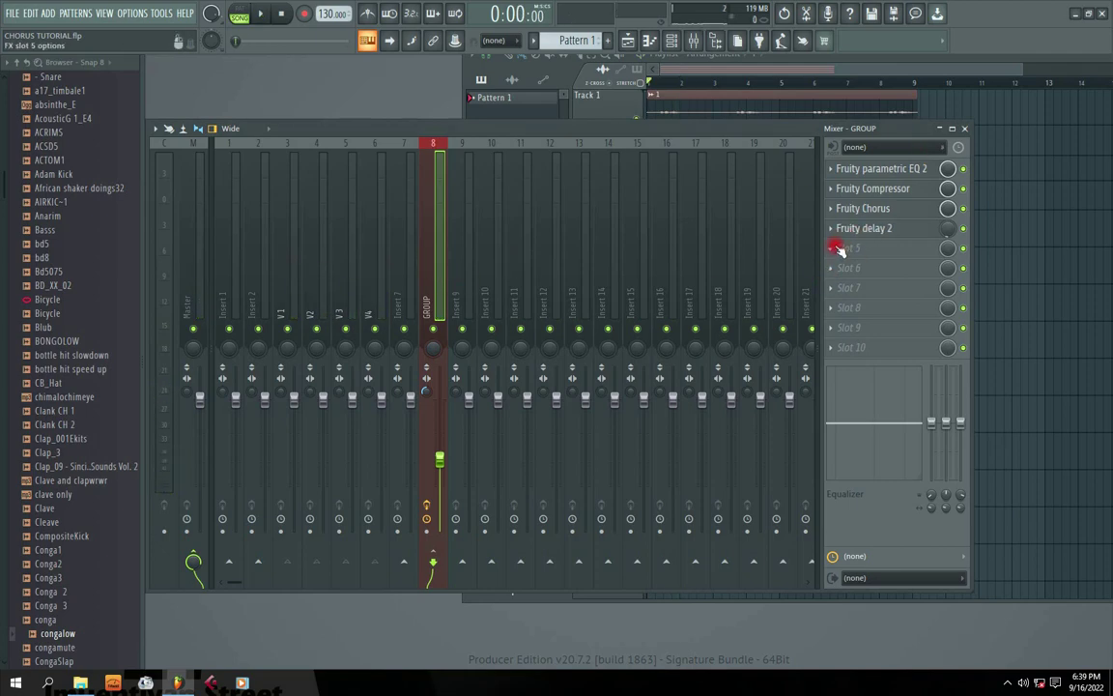
{"action": "left_click", "coordinate": [837, 247]}
{"action": "left_click", "coordinate": [648, 203]}
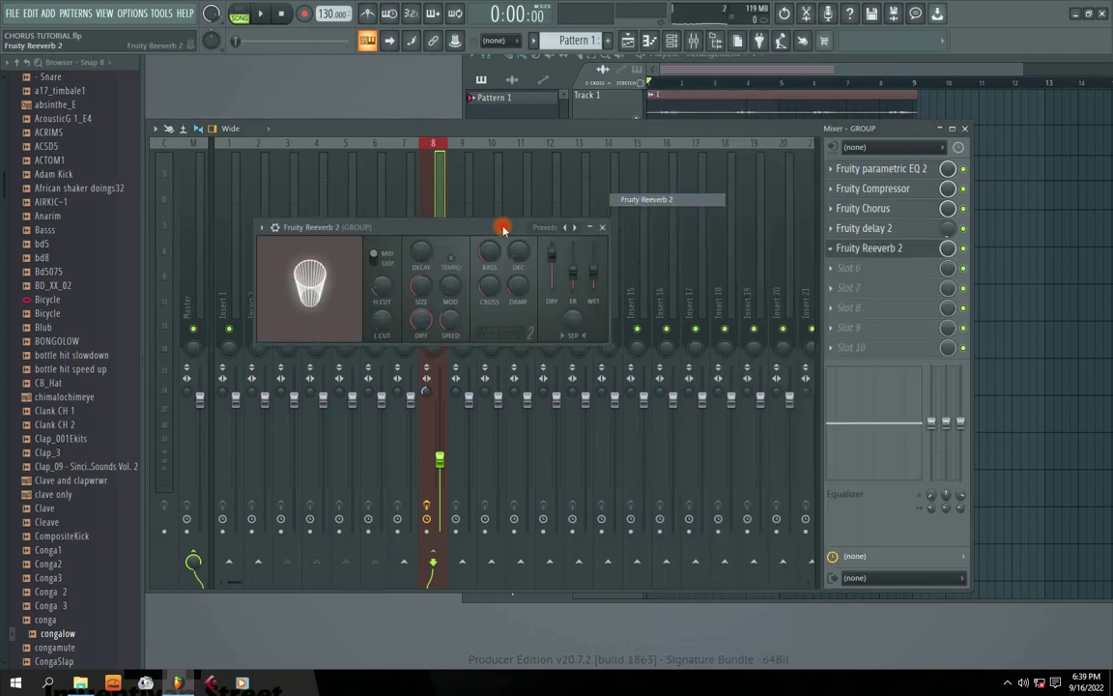
{"action": "left_click_drag", "start_coordinate": [425, 230], "coordinate": [441, 229]}
Adjust the room size and low cut of Fruity Reeverb 2 while playing the vocals
{"action": "key", "text": "space"}
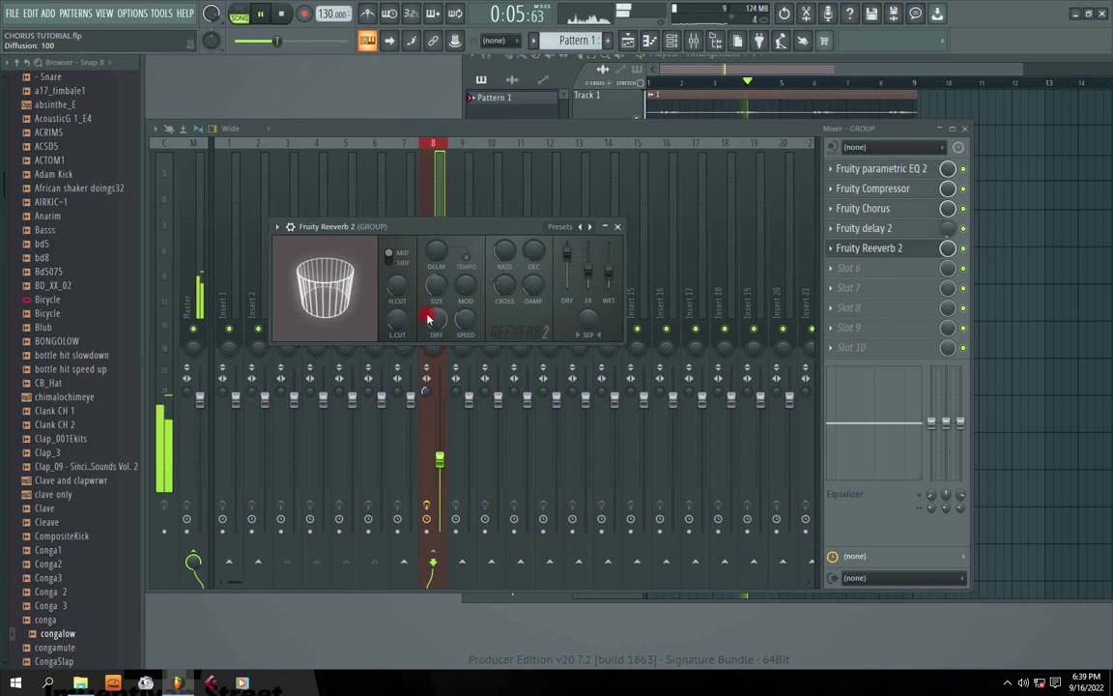
{"action": "key", "text": "space"}
{"action": "left_click_drag", "start_coordinate": [397, 320], "coordinate": [397, 315]}
{"action": "left_click_drag", "start_coordinate": [443, 221], "coordinate": [476, 222]}
Lower the dry level of Fruity Reeverb 2 to about 70% while playing the vocals
{"action": "key", "text": "space"}
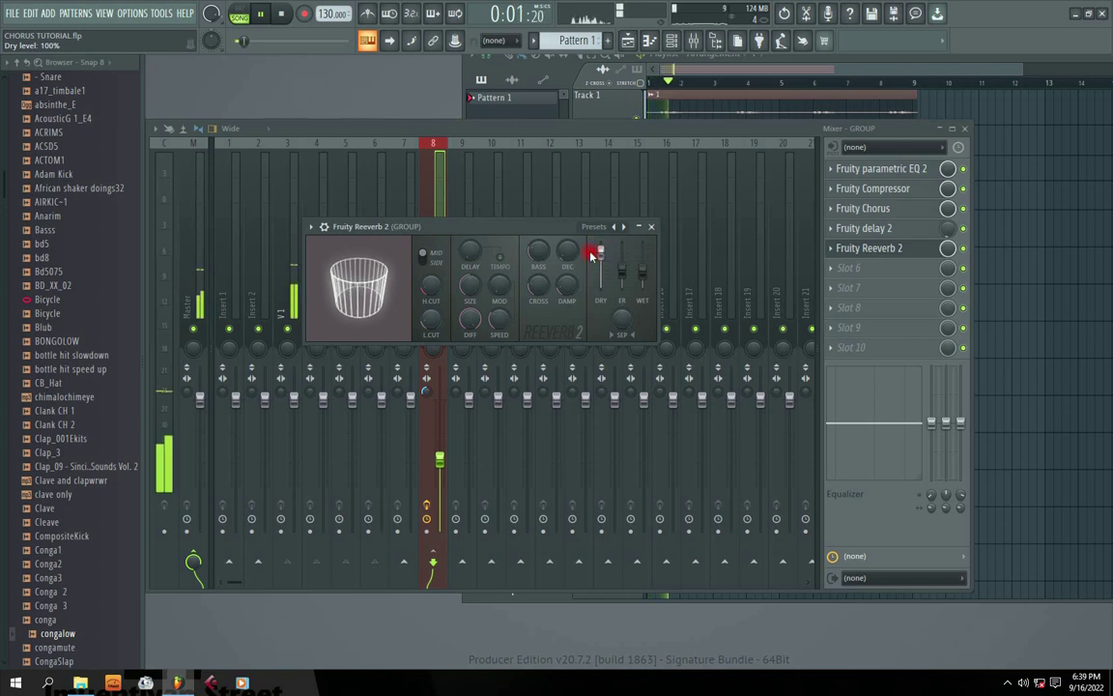
{"action": "key", "text": "space"}
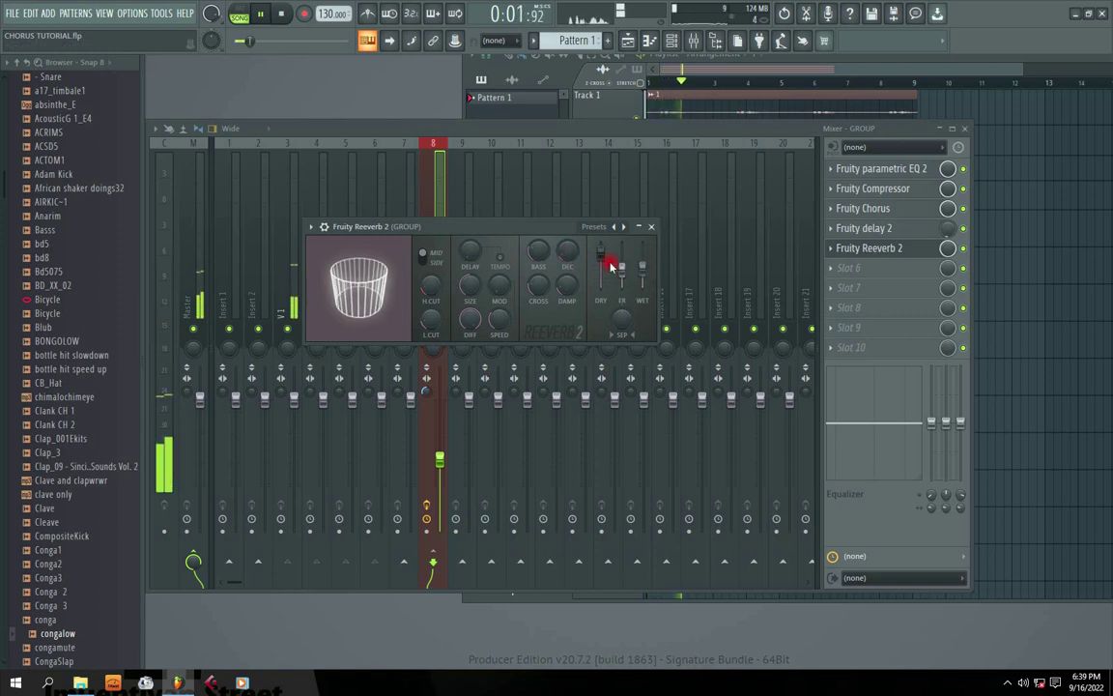
{"action": "key", "text": "space"}
{"action": "key", "text": "space"}
{"action": "mouse_move", "coordinate": [602, 251]}
{"action": "left_mouse_down"}
{"action": "mouse_move", "coordinate": [603, 291]}
{"action": "mouse_move", "coordinate": [602, 254]}
{"action": "left_mouse_up"}
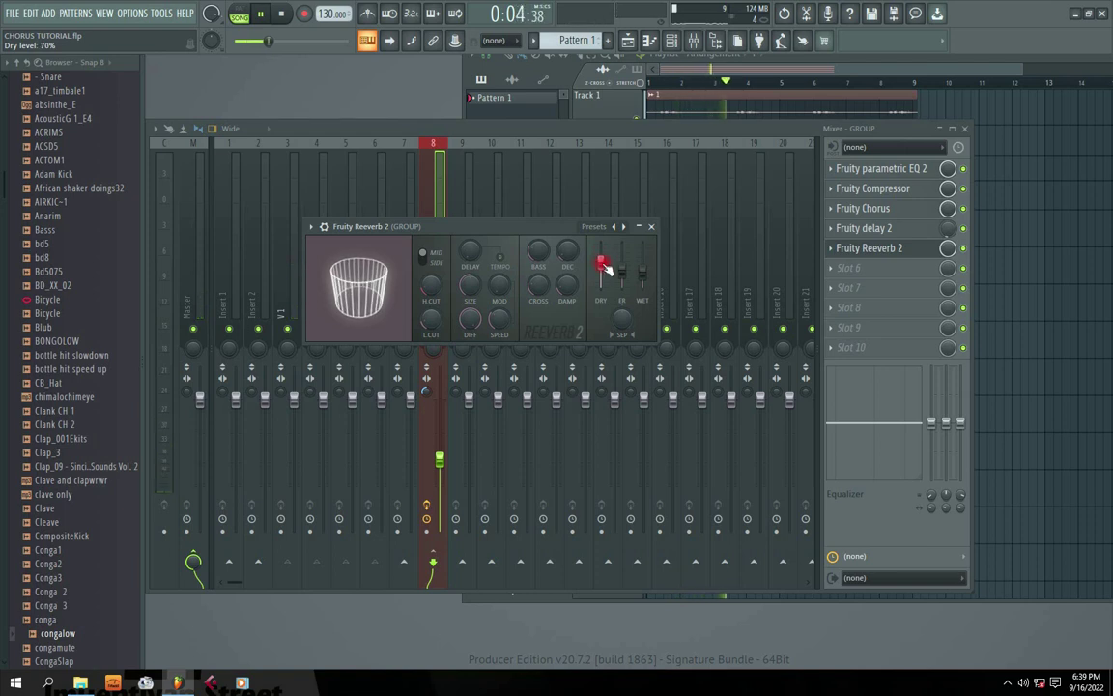
{"action": "key", "text": "space"}
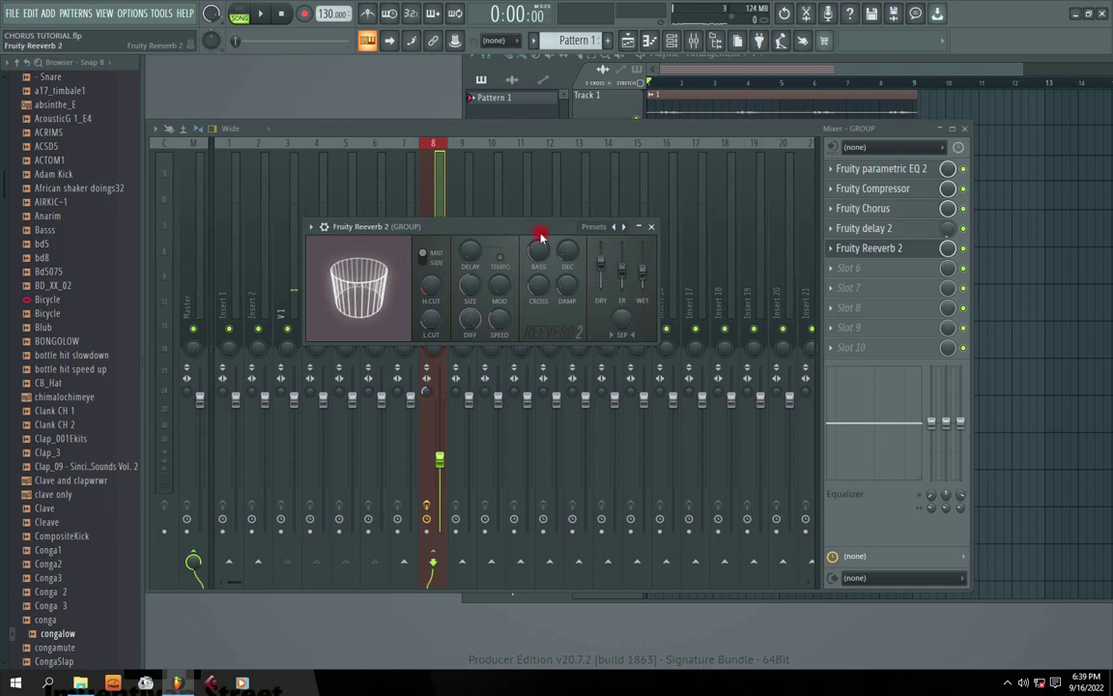
Play the vocals to check the reverb's dry and wet levels, and close the Fruity Reeverb 2 settings
{"action": "left_click_drag", "start_coordinate": [517, 228], "coordinate": [570, 238]}
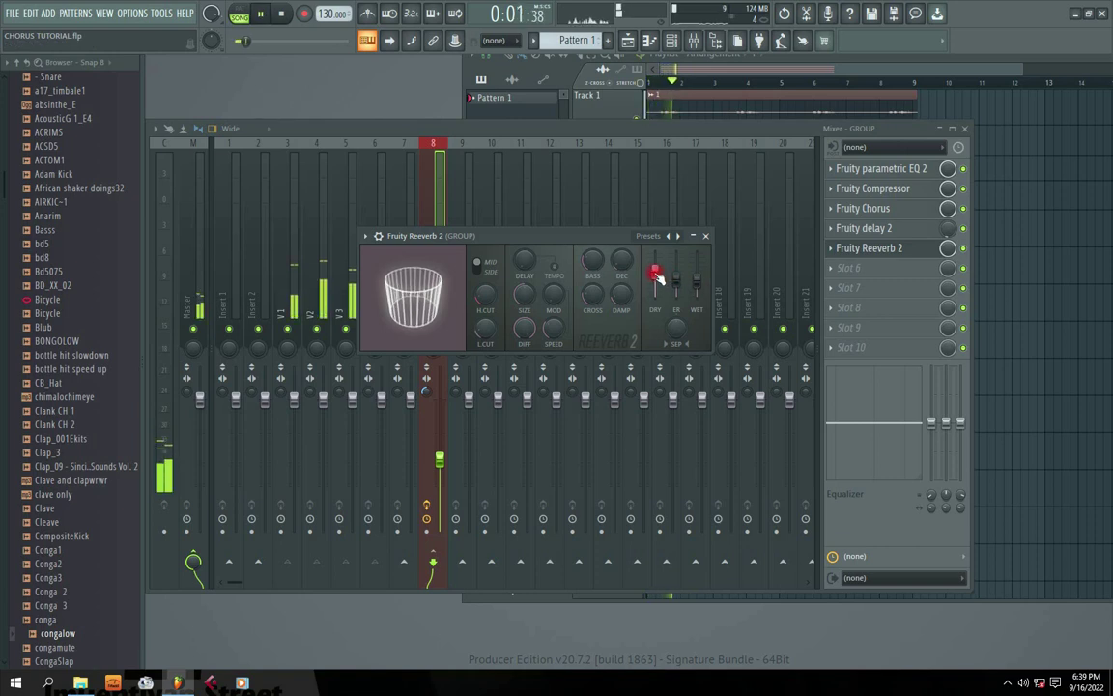
{"action": "key", "text": "space"}
{"action": "key", "text": "space"}
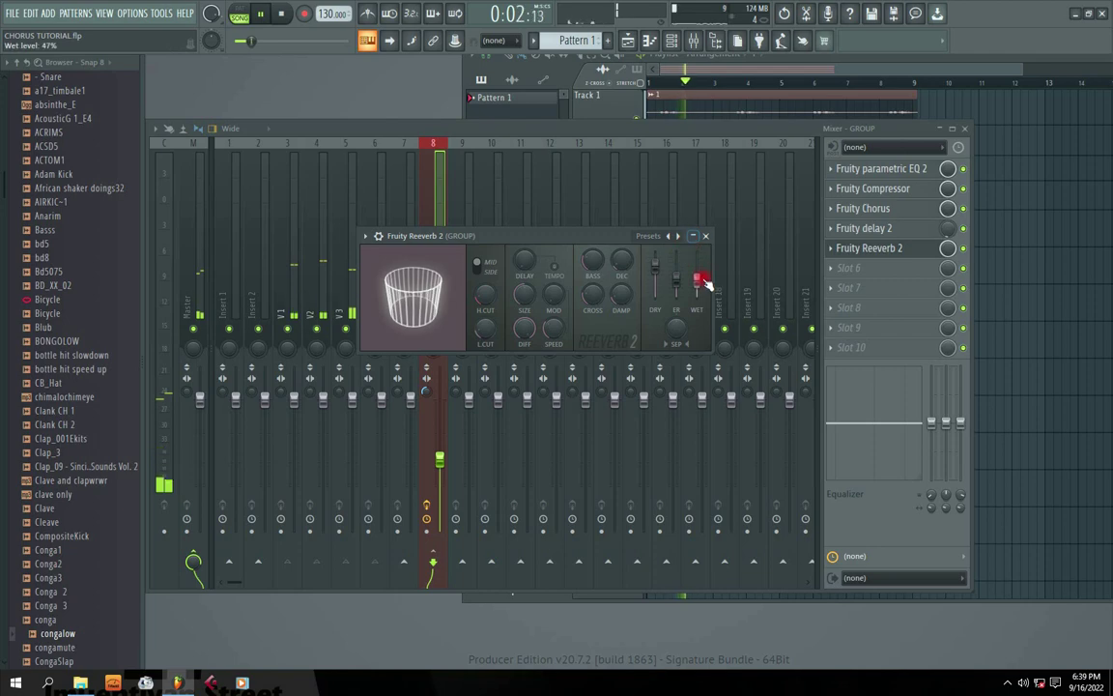
{"action": "key", "text": "space"}
{"action": "left_click", "coordinate": [705, 236]}
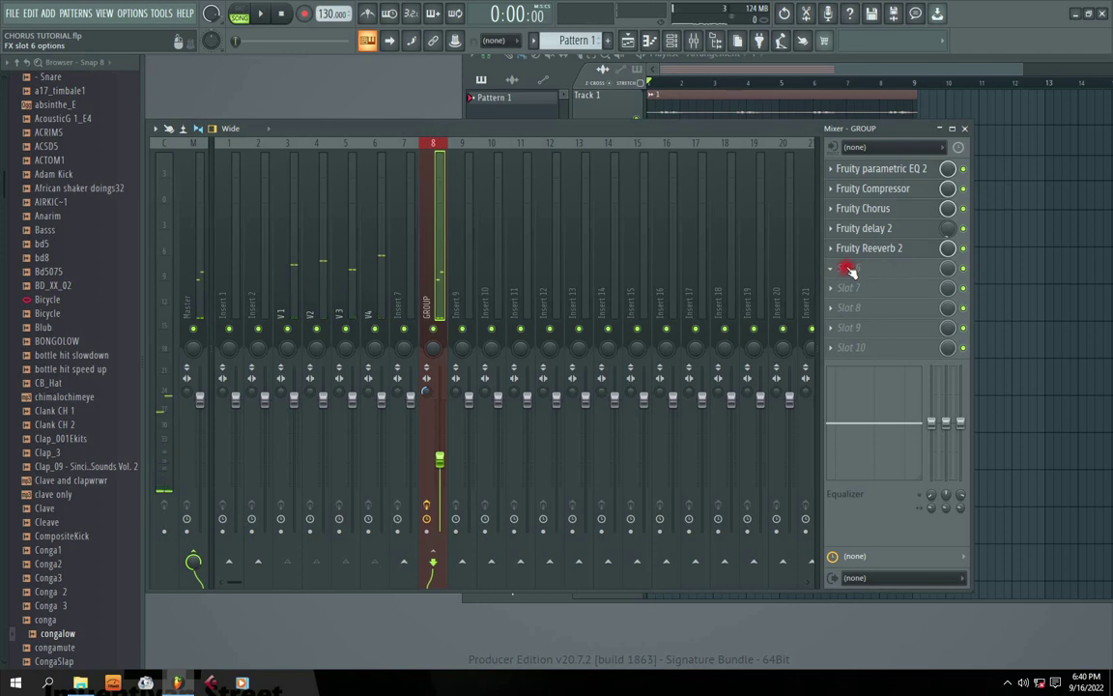
{"action": "key", "text": "space"}
{"action": "mouse_move", "coordinate": [527, 128]}
{"action": "left_mouse_down"}
{"action": "mouse_move", "coordinate": [581, 127]}
{"action": "mouse_move", "coordinate": [527, 130]}
{"action": "left_mouse_up"}
{"action": "key", "text": "space"}
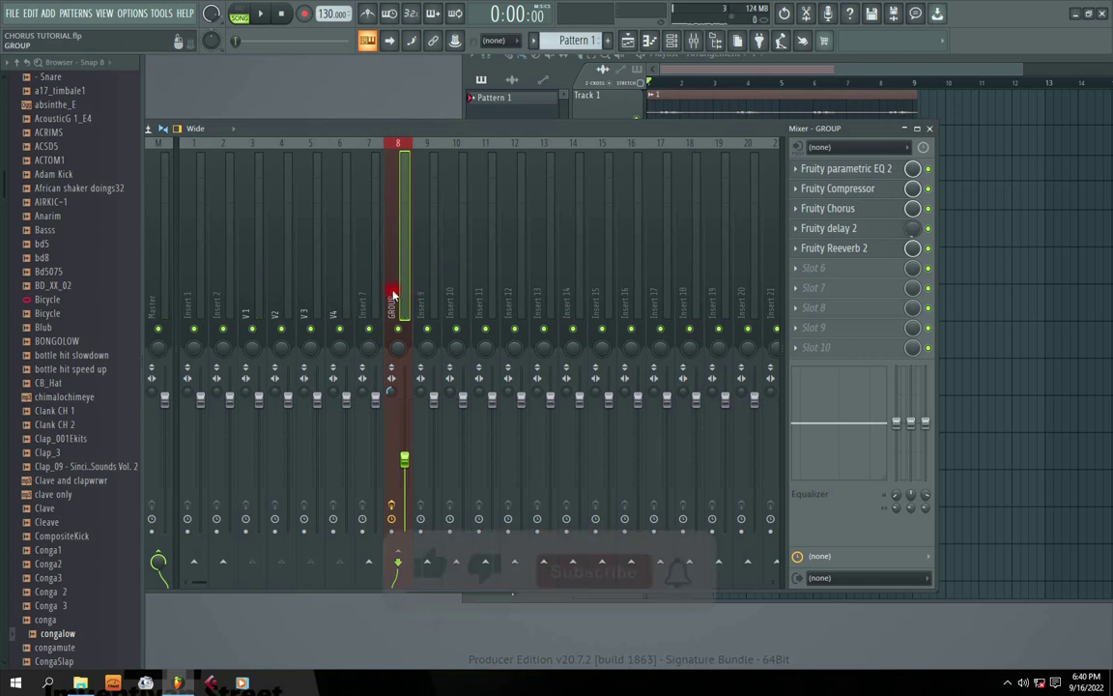
Rename mixer insert 10 as SEND EFFECT and color it blue
{"action": "left_click", "coordinate": [464, 290]}
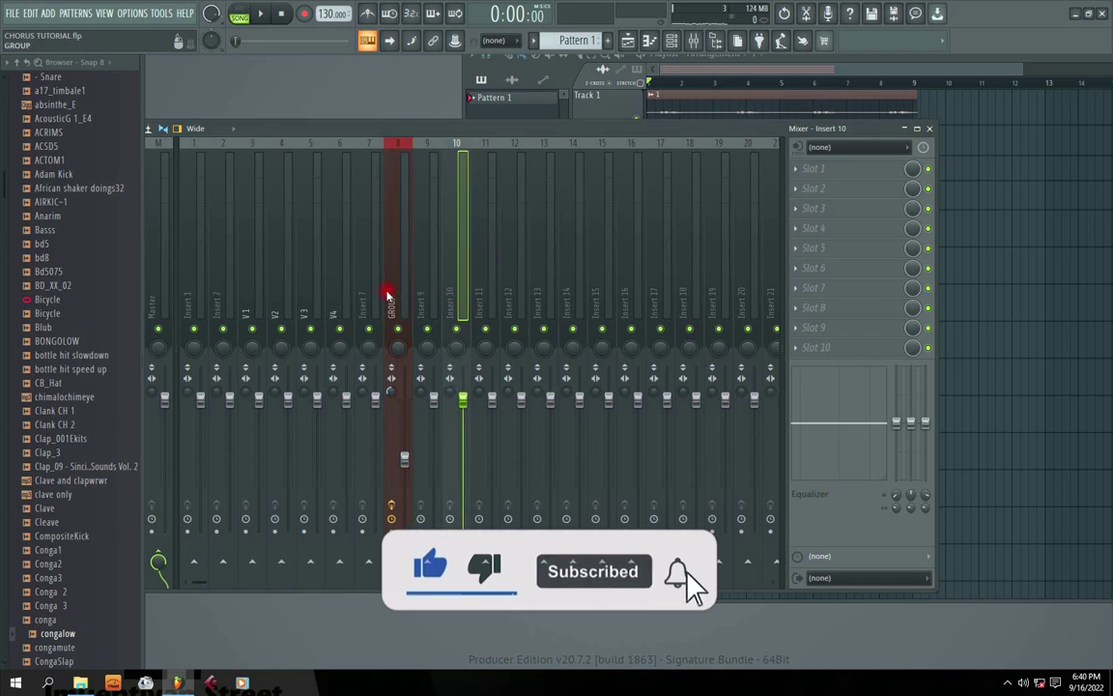
{"action": "right_click", "coordinate": [451, 276]}
{"action": "left_click", "coordinate": [509, 155]}
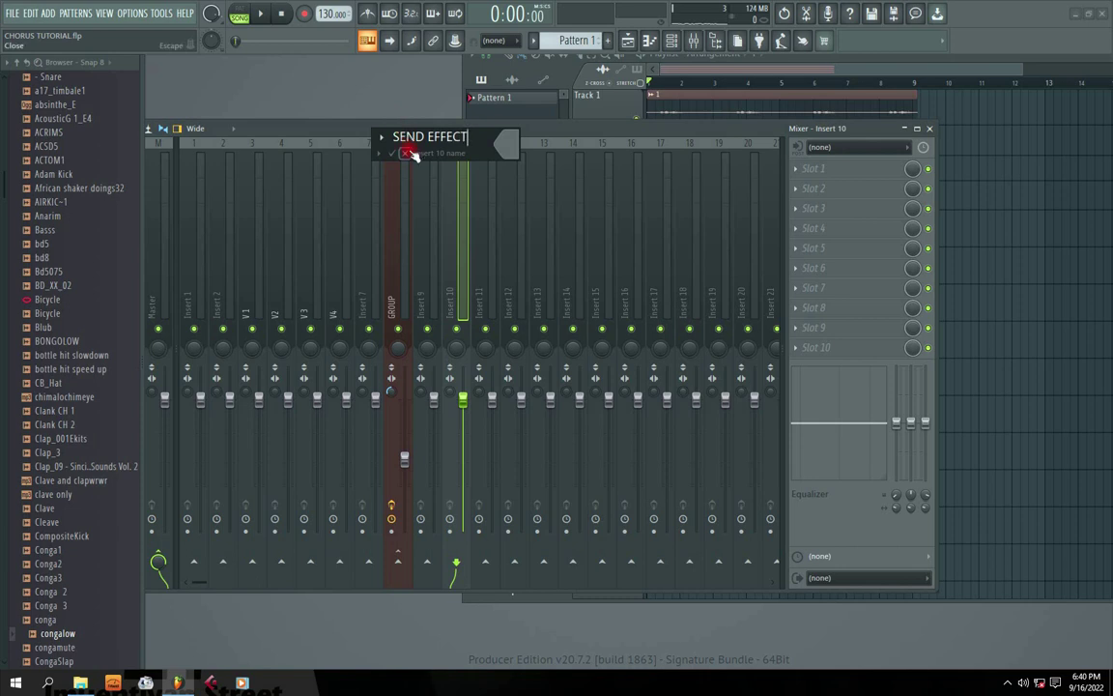
{"action": "left_click", "coordinate": [504, 146]}
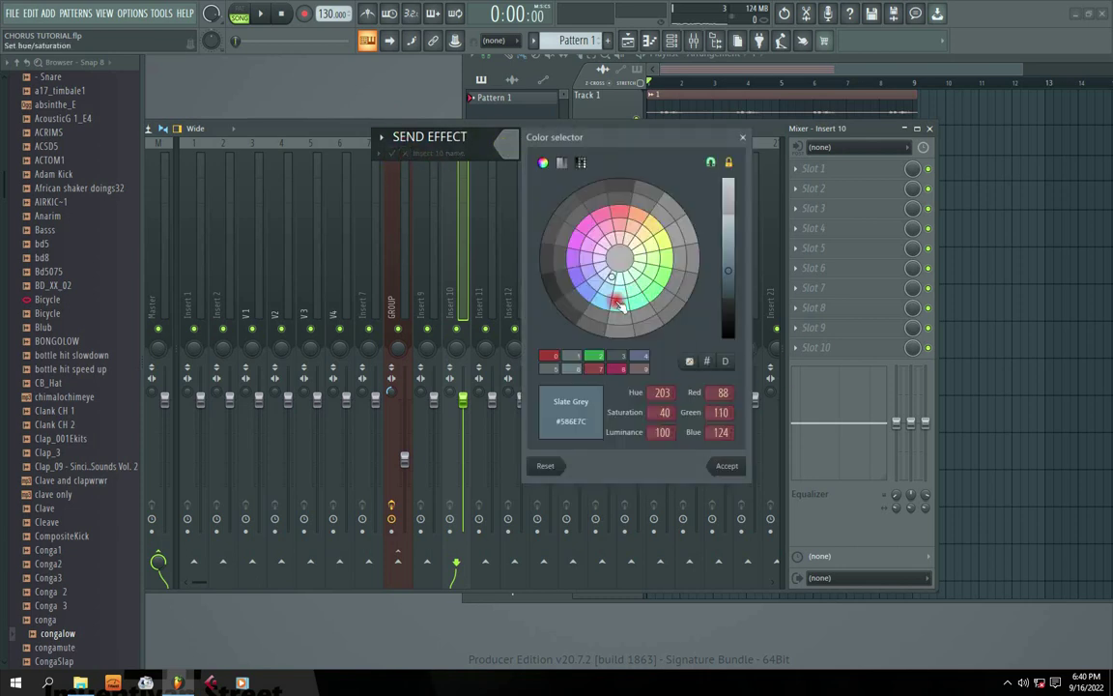
{"action": "left_click", "coordinate": [726, 465]}
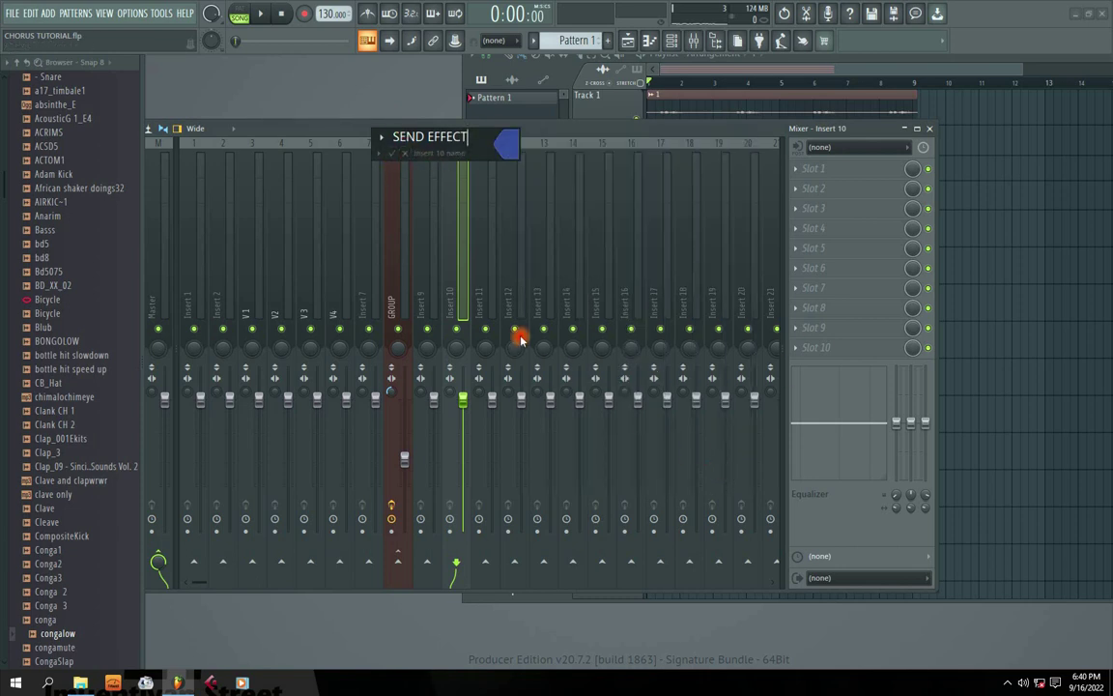
{"action": "left_click", "coordinate": [389, 152]}
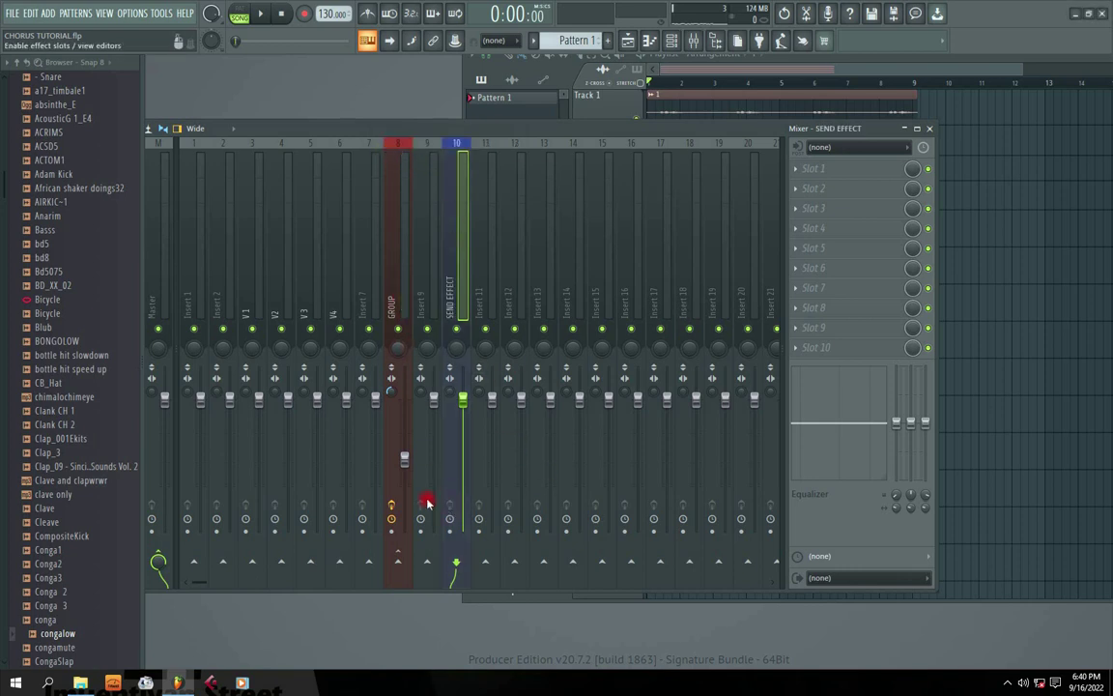
Route a send from the GROUP track to SEND EFFECT and lower the SEND EFFECT volume to about 80%
{"action": "left_click", "coordinate": [391, 308]}
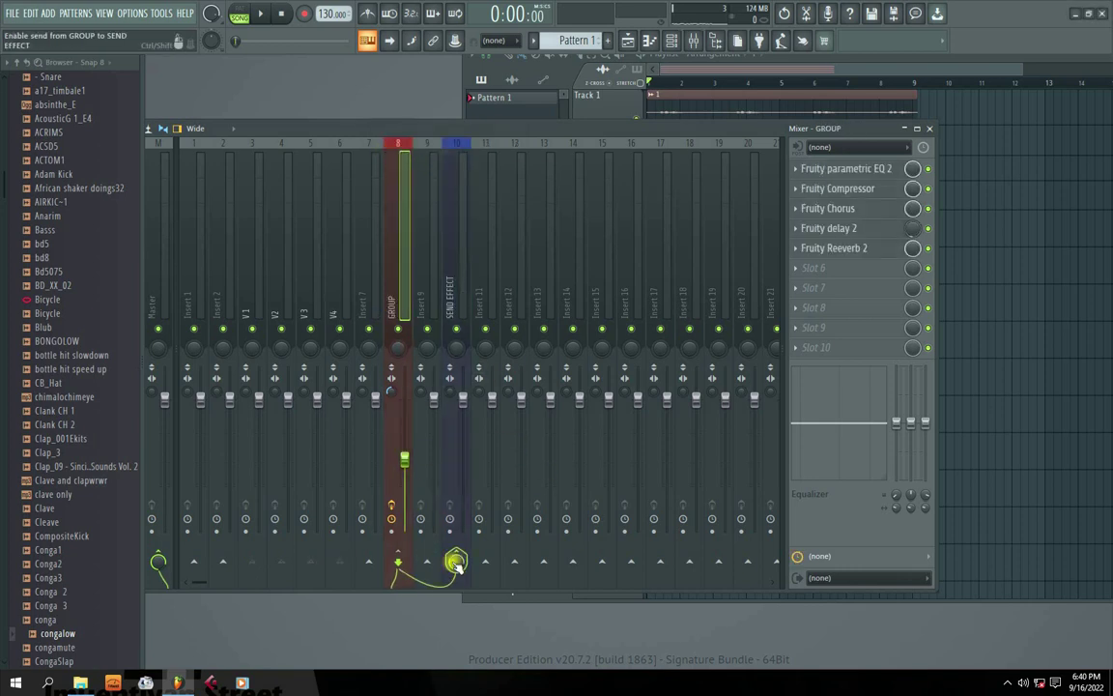
{"action": "left_click", "coordinate": [450, 293]}
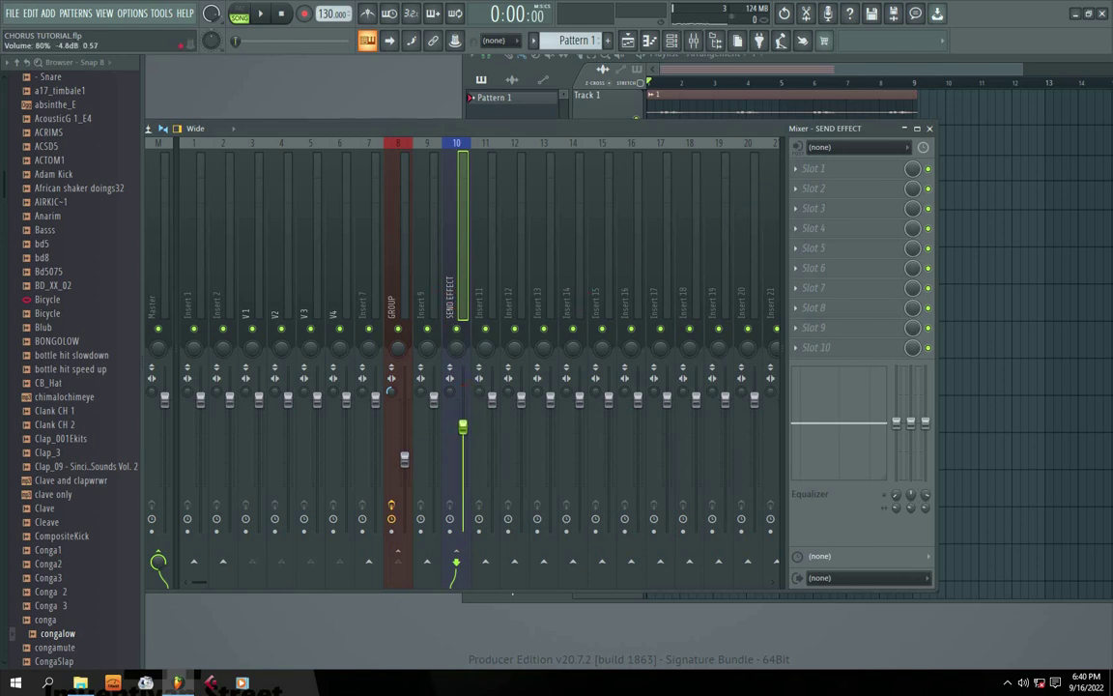
{"action": "left_click", "coordinate": [403, 303]}
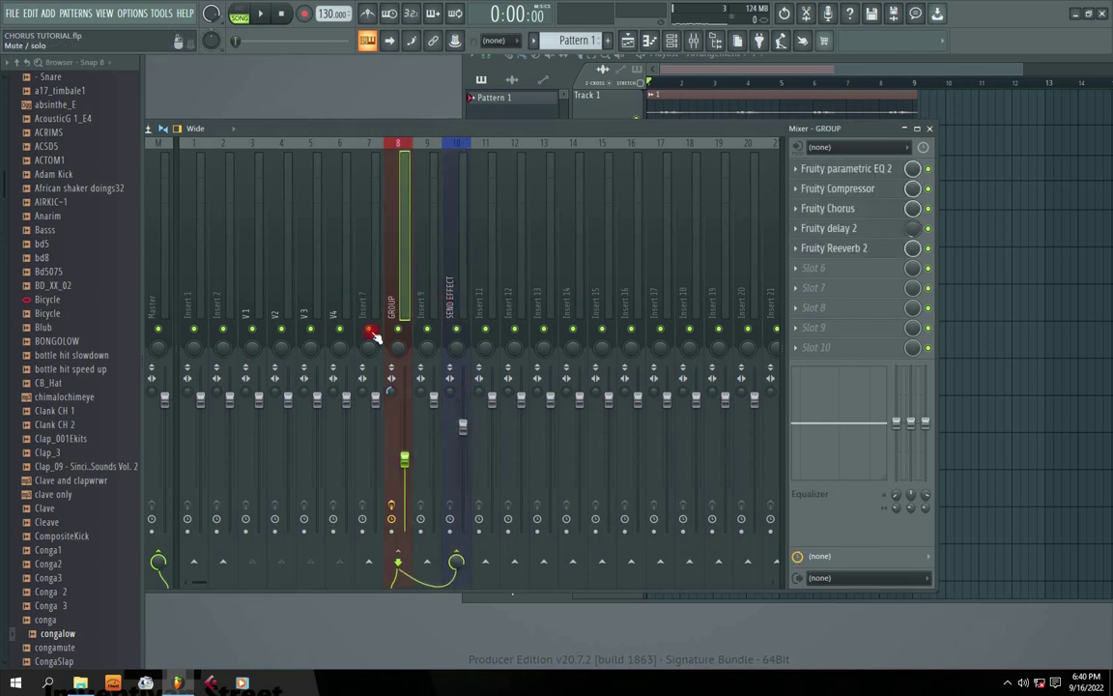
{"action": "left_click", "coordinate": [451, 295]}
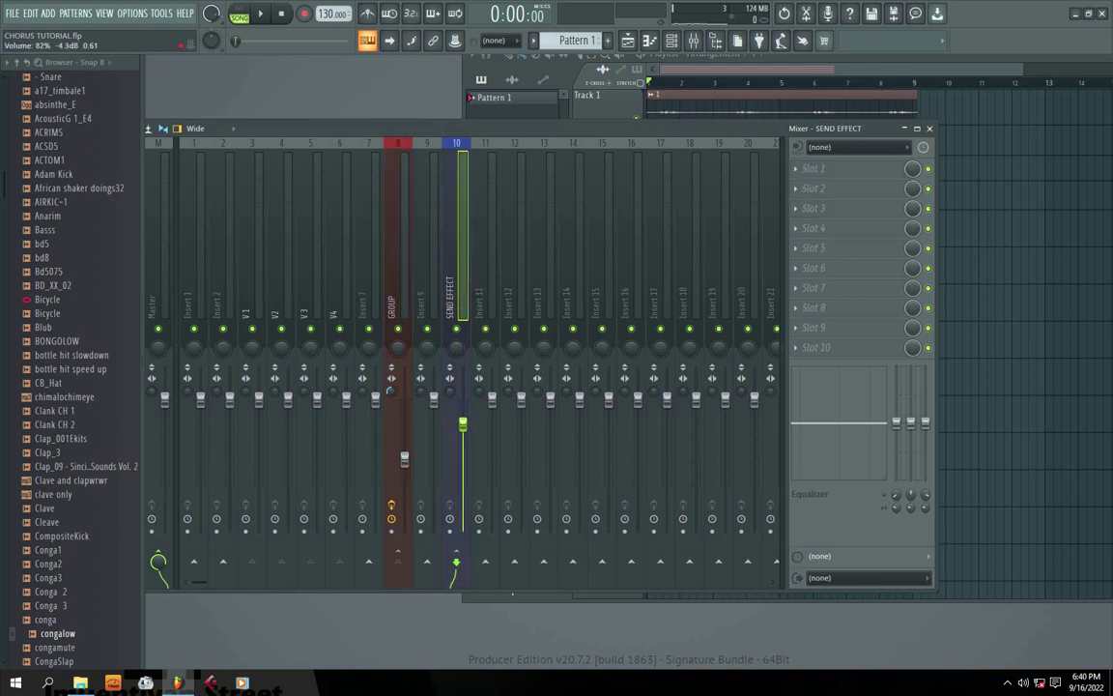
Load Fruity Chorus into slot 1 of the SEND EFFECT track and close its settings
{"action": "left_click", "coordinate": [795, 172]}
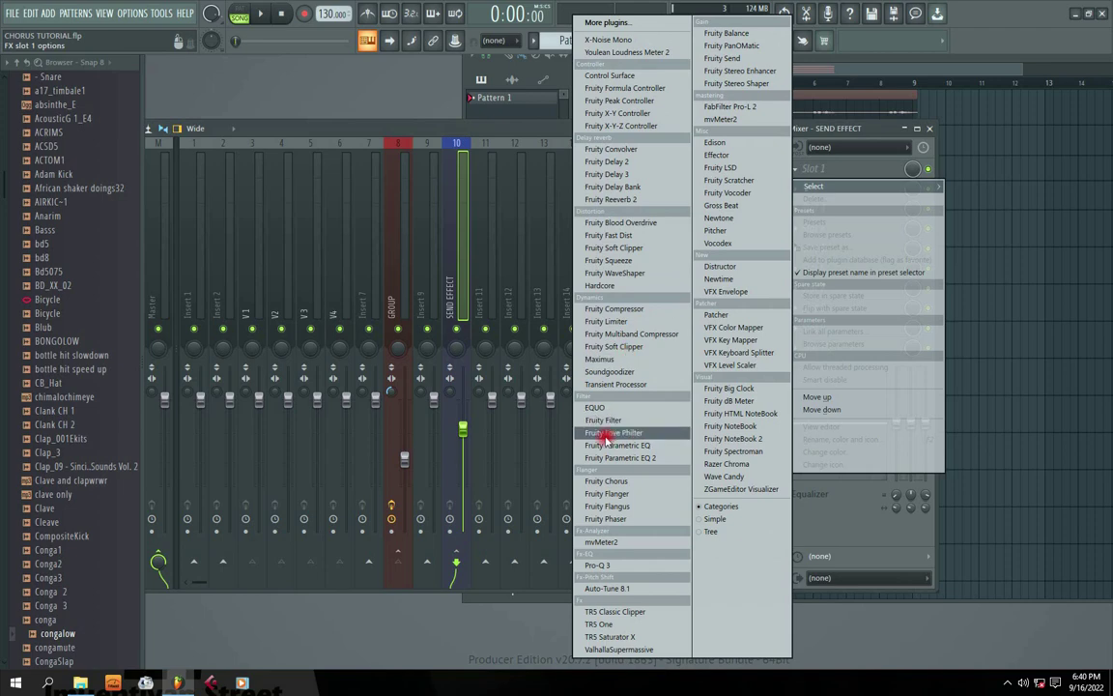
{"action": "left_click", "coordinate": [600, 480]}
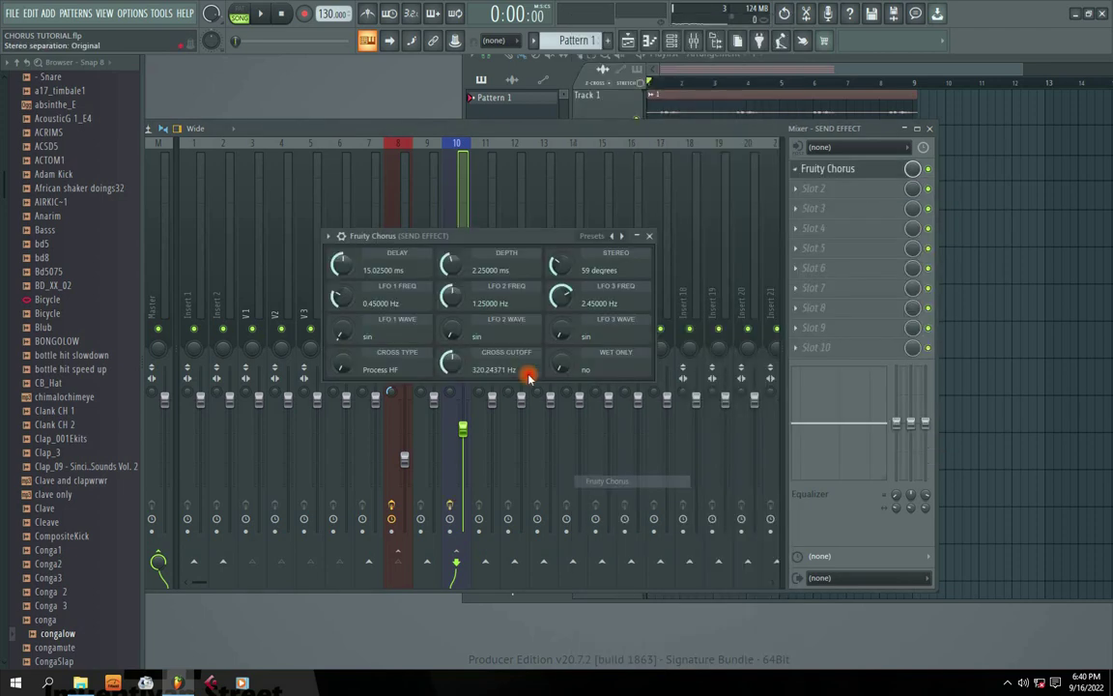
{"action": "left_click", "coordinate": [648, 236]}
Raise the SEND EFFECT volume slightly and toggle the track's mute while replaying the vocals to compare the sound
{"action": "key", "text": "space"}
{"action": "mouse_move", "coordinate": [463, 428]}
{"action": "left_mouse_down"}
{"action": "mouse_move", "coordinate": [463, 440]}
{"action": "mouse_move", "coordinate": [463, 419]}
{"action": "left_mouse_up"}
{"action": "left_click", "coordinate": [457, 331]}
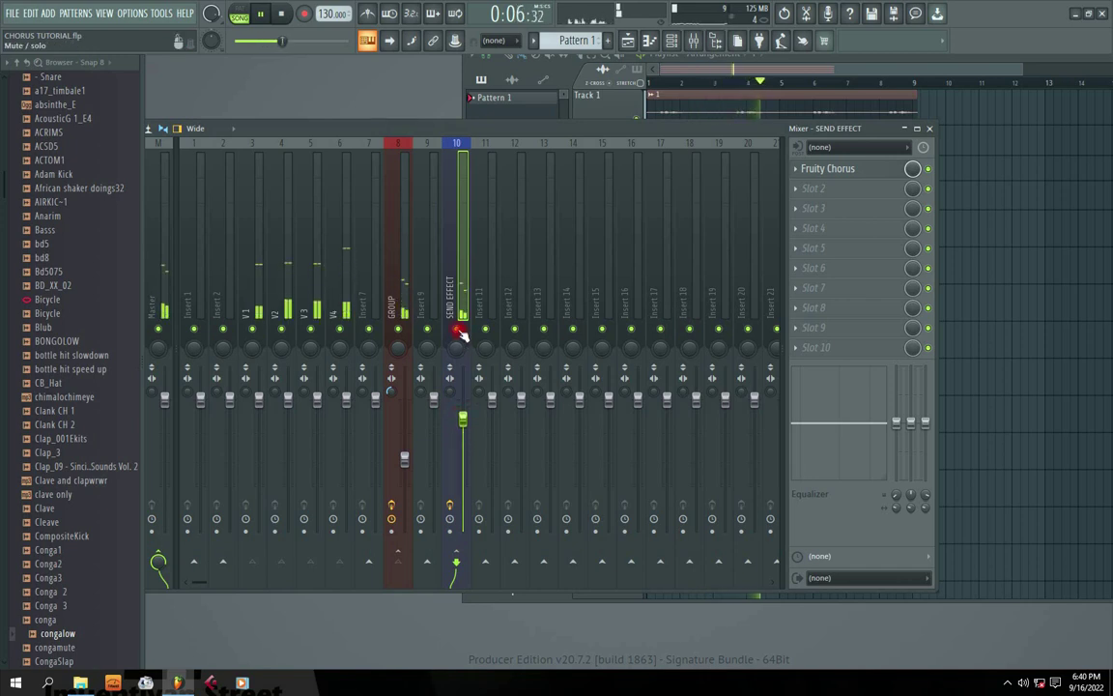
{"action": "key", "text": "space"}
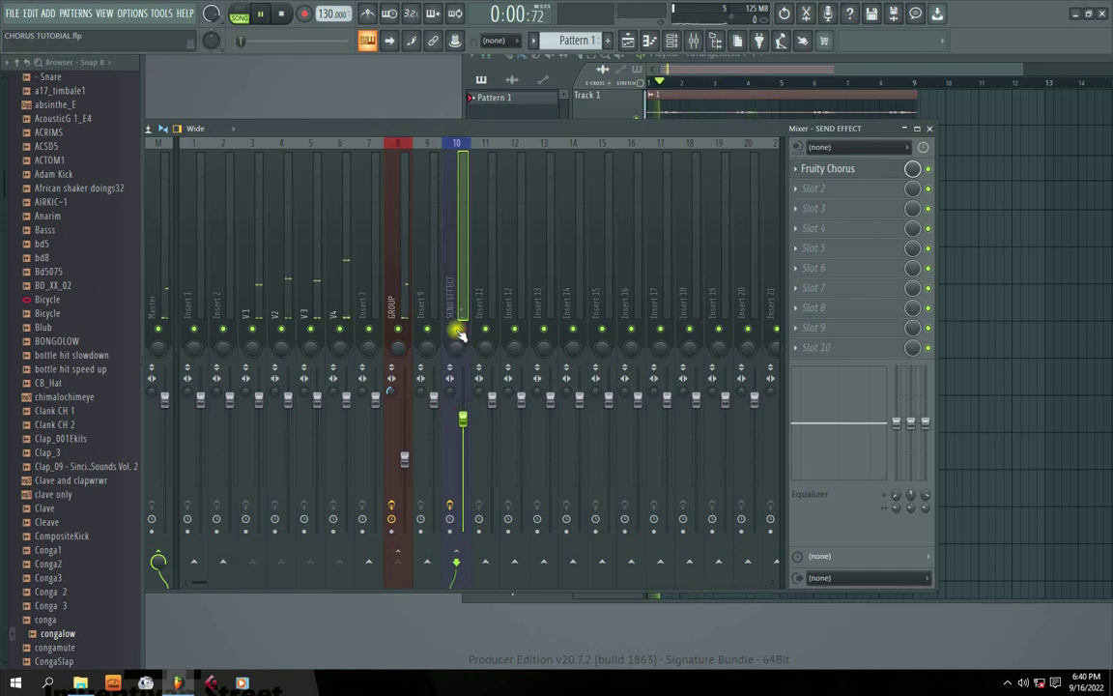
{"action": "key", "text": "space"}
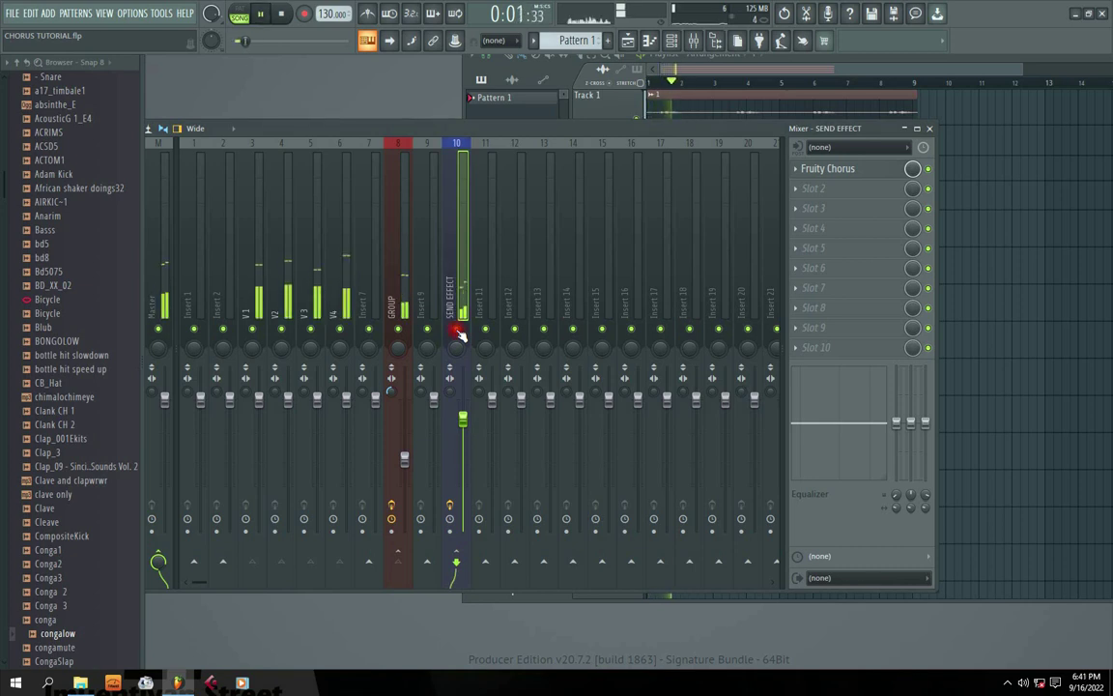
{"action": "key", "text": "space"}
{"action": "left_click_drag", "start_coordinate": [486, 131], "coordinate": [554, 143]}
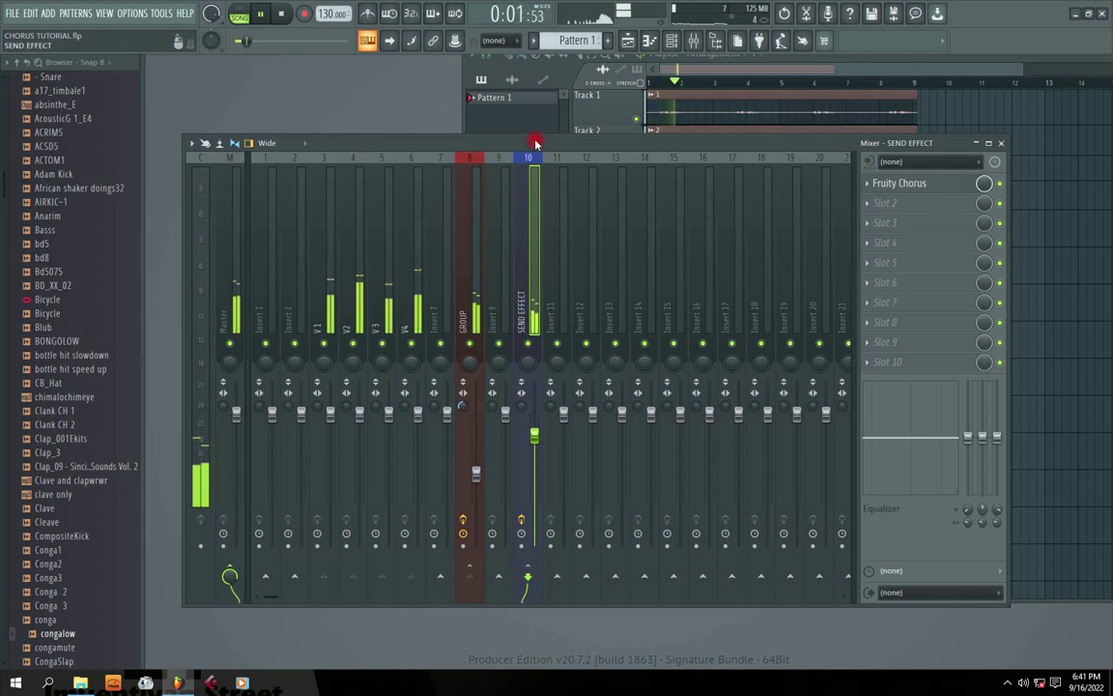
{"action": "key", "text": "space"}
Load Fruity Reeverb 2 into slot 2 of the SEND EFFECT track and move its window clear of the track meters
{"action": "left_click", "coordinate": [873, 202]}
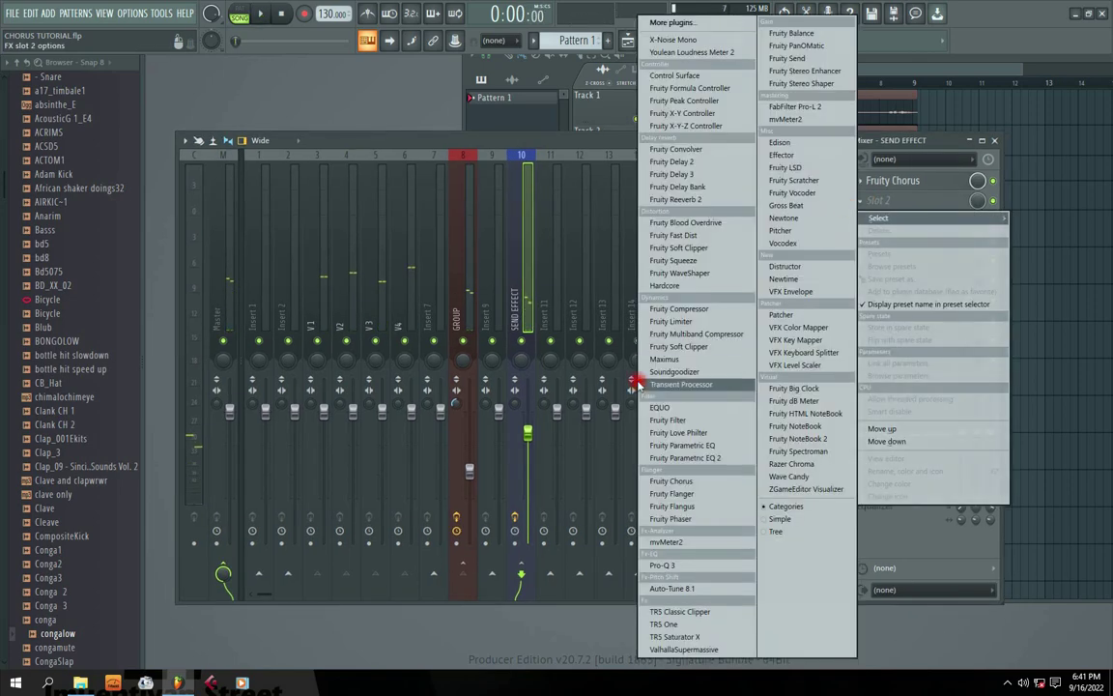
{"action": "left_click", "coordinate": [674, 200]}
{"action": "left_click_drag", "start_coordinate": [480, 256], "coordinate": [485, 384]}
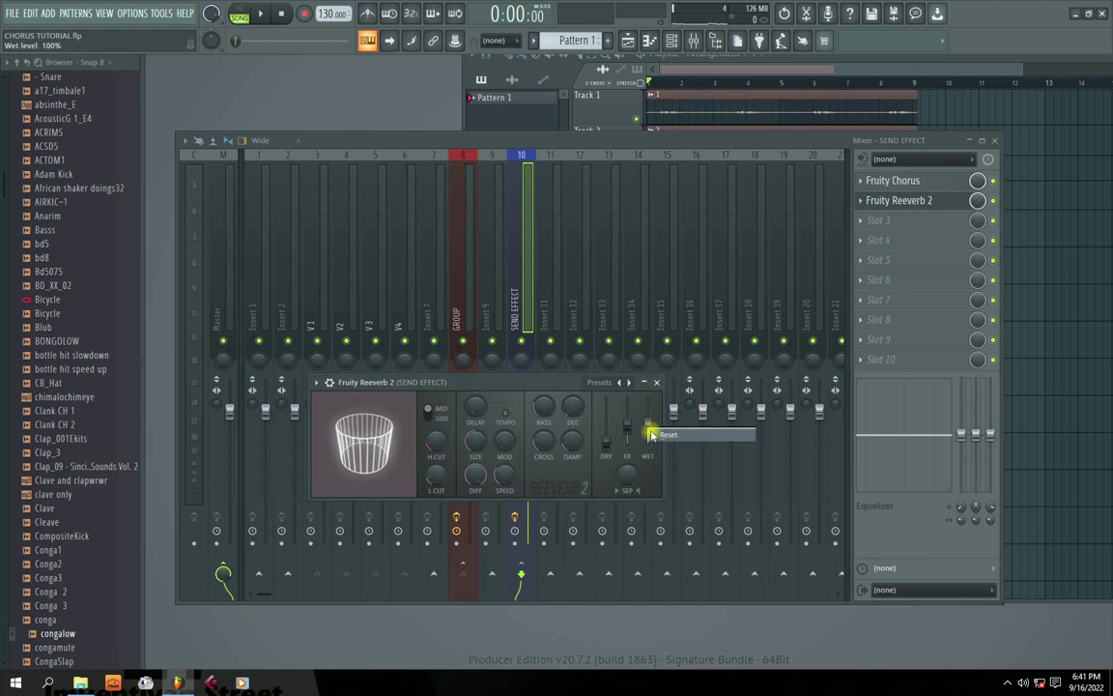
Adjust the Fruity Reeverb 2 wet level on the SEND EFFECT track while playing the vocals, and close its settings
{"action": "left_click_drag", "start_coordinate": [650, 431], "coordinate": [647, 407]}
{"action": "key", "text": "space"}
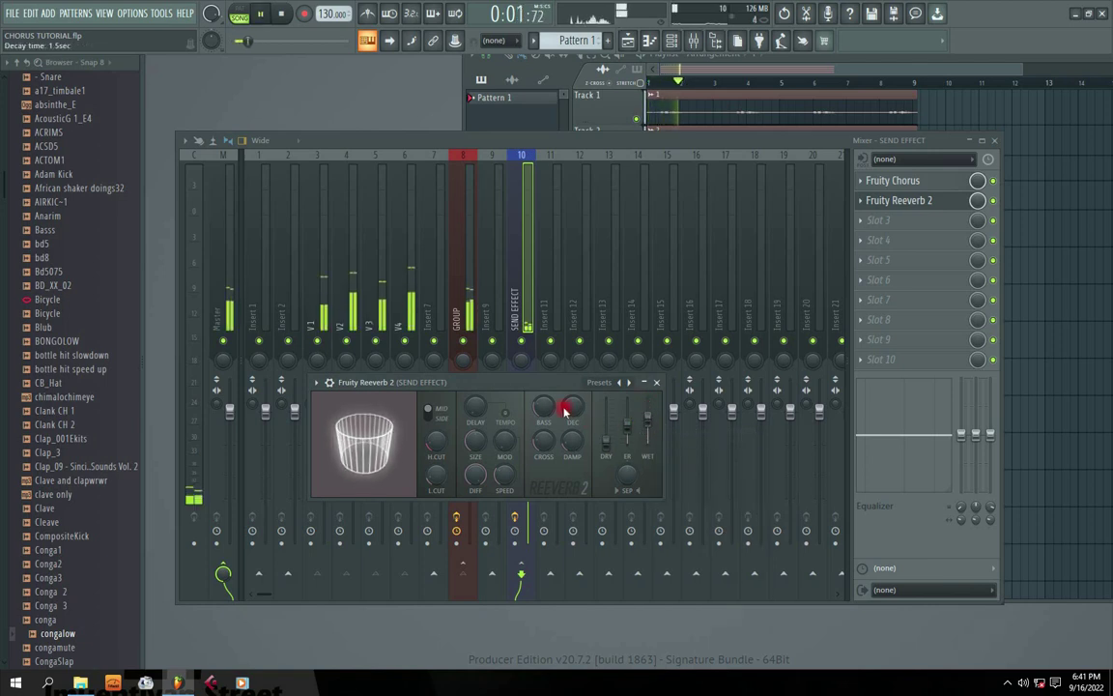
{"action": "left_click_drag", "start_coordinate": [642, 417], "coordinate": [652, 433]}
{"action": "key", "text": "space"}
{"action": "left_click", "coordinate": [657, 382]}
{"action": "left_click", "coordinate": [517, 308]}
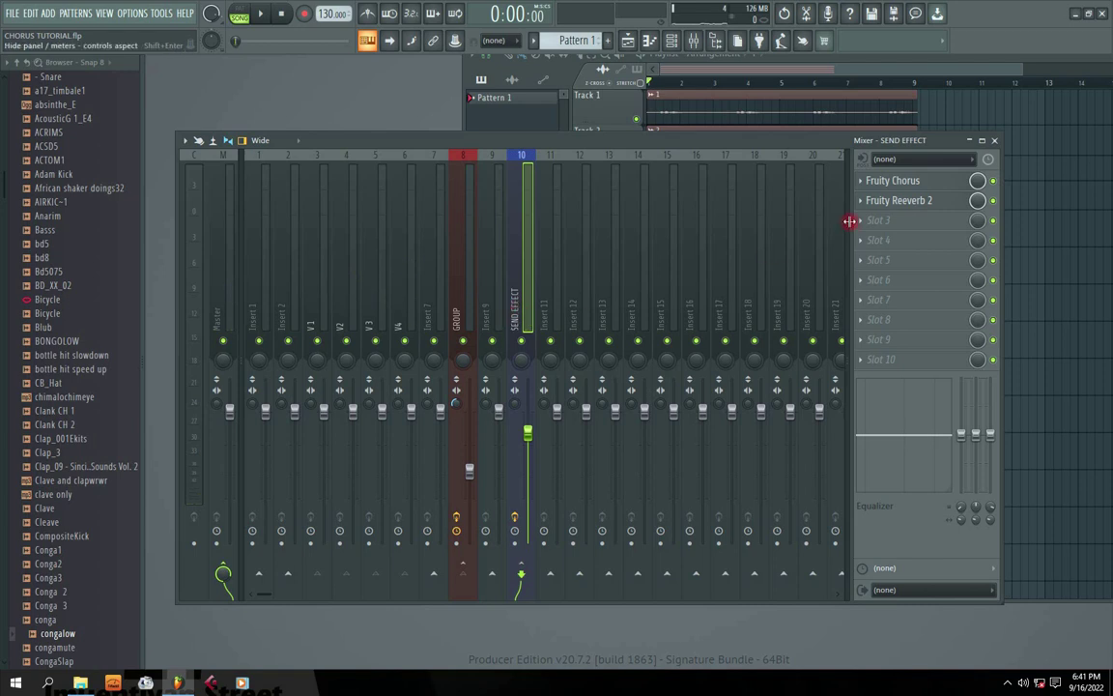
Reopen Fruity Reeverb 2, set its wet level to about 66% while replaying the vocals, and close its settings
{"action": "left_click", "coordinate": [913, 201]}
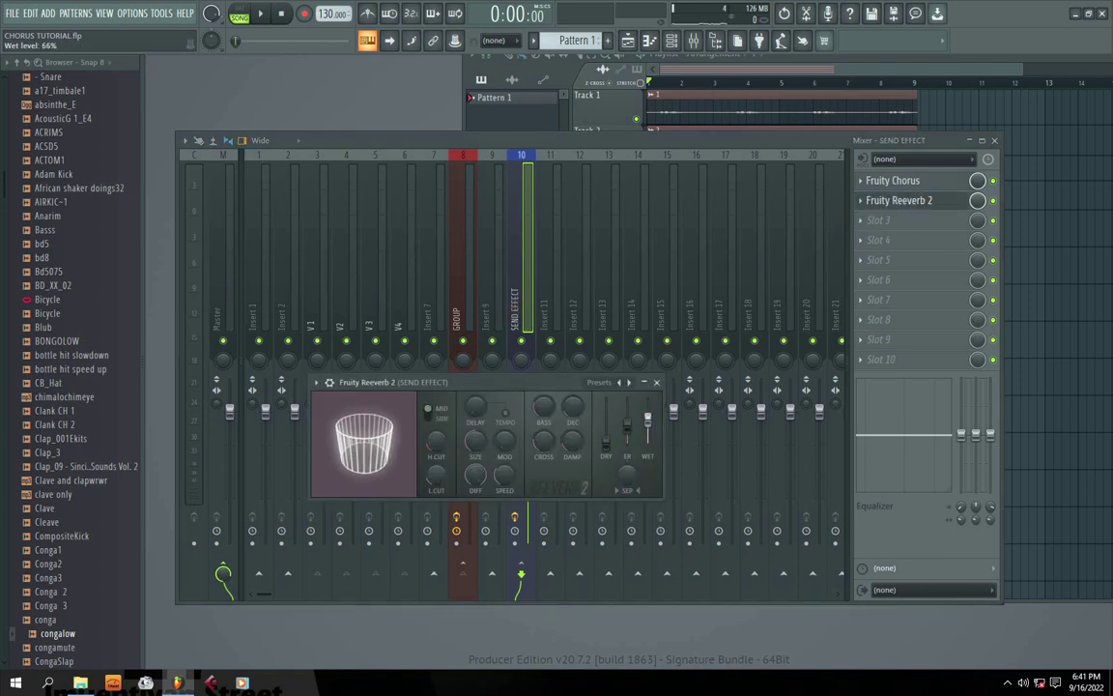
{"action": "left_click_drag", "start_coordinate": [522, 381], "coordinate": [521, 345]}
{"action": "key", "text": "space"}
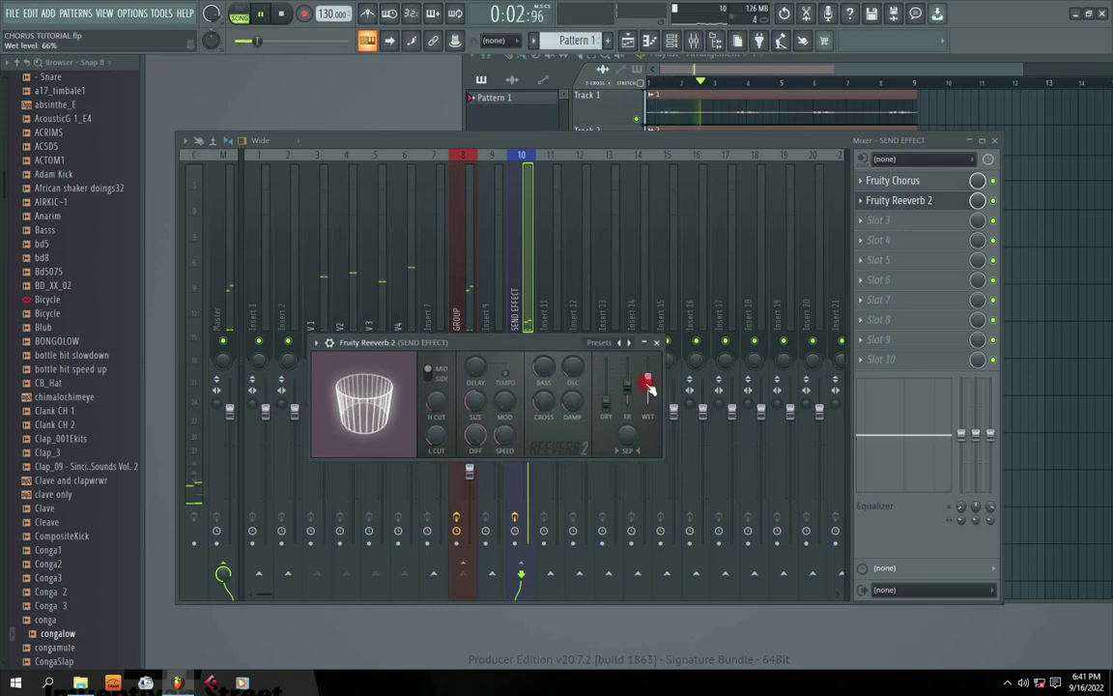
{"action": "left_click", "coordinate": [1007, 682]}
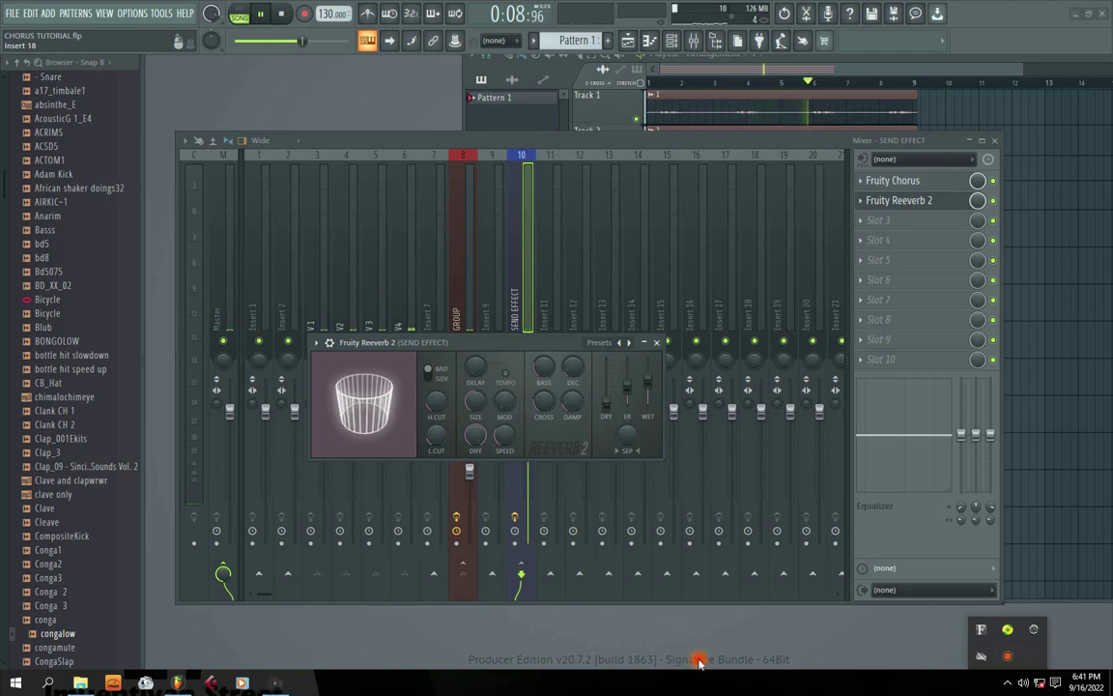
{"action": "left_click_drag", "start_coordinate": [485, 345], "coordinate": [522, 343]}
{"action": "key", "text": "space"}
{"action": "left_click", "coordinate": [693, 340]}
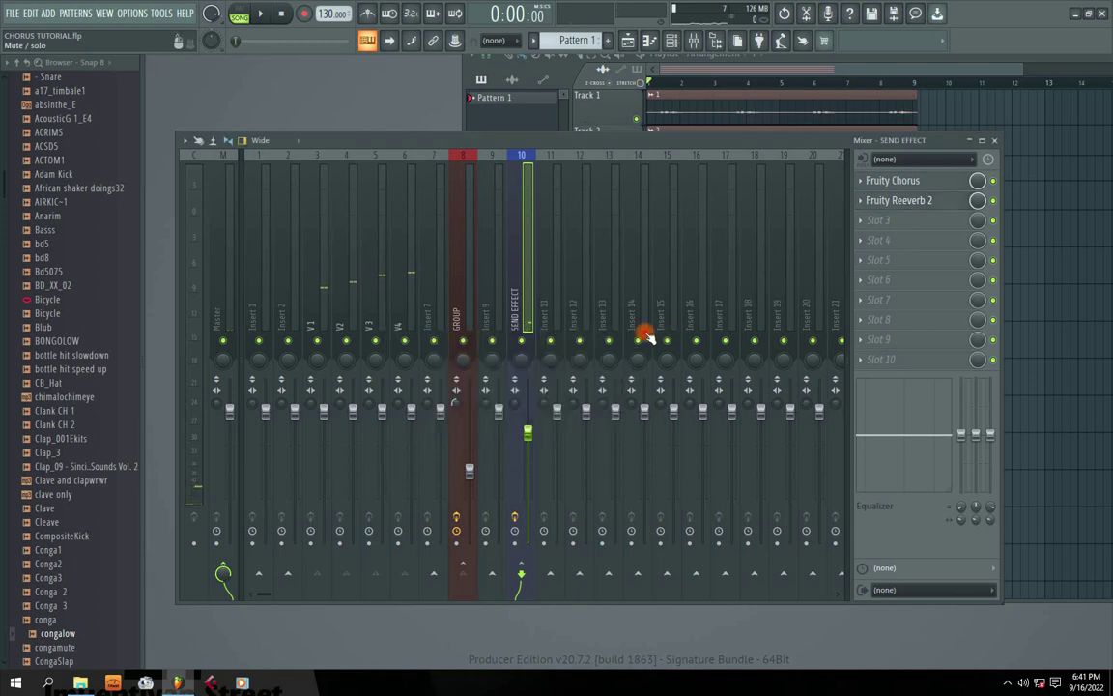
Replace Fruity Chorus in slot 1 of the SEND EFFECT track with Fruity Flangus and close its settings
{"action": "left_click", "coordinate": [878, 201]}
{"action": "left_click", "coordinate": [903, 182]}
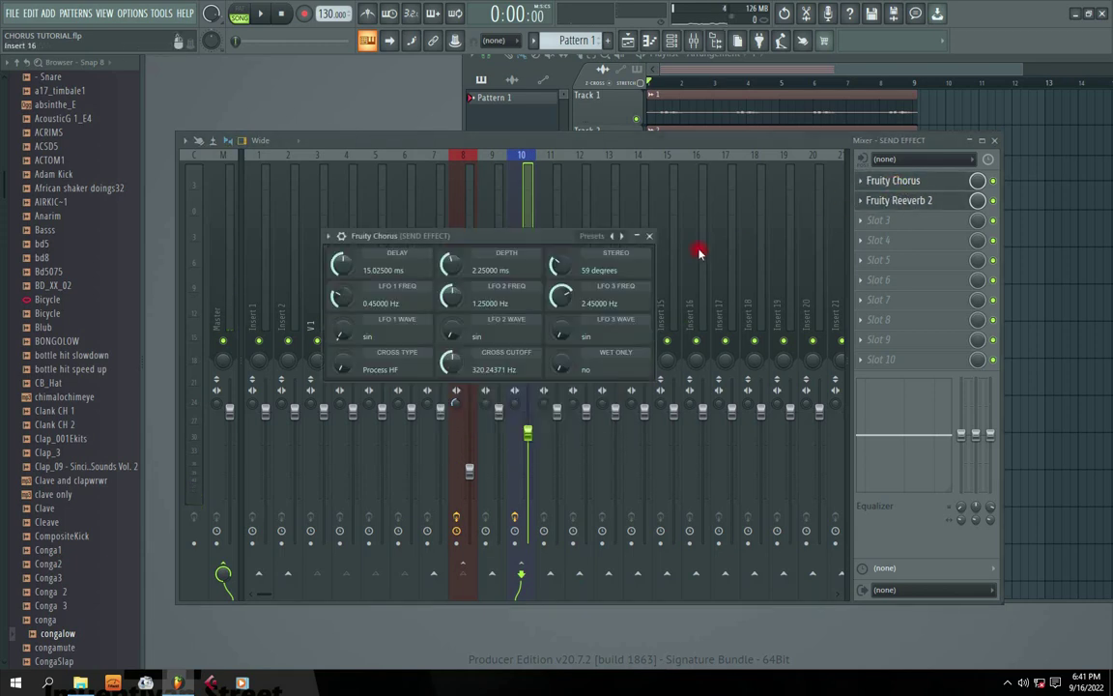
{"action": "left_click", "coordinate": [649, 237]}
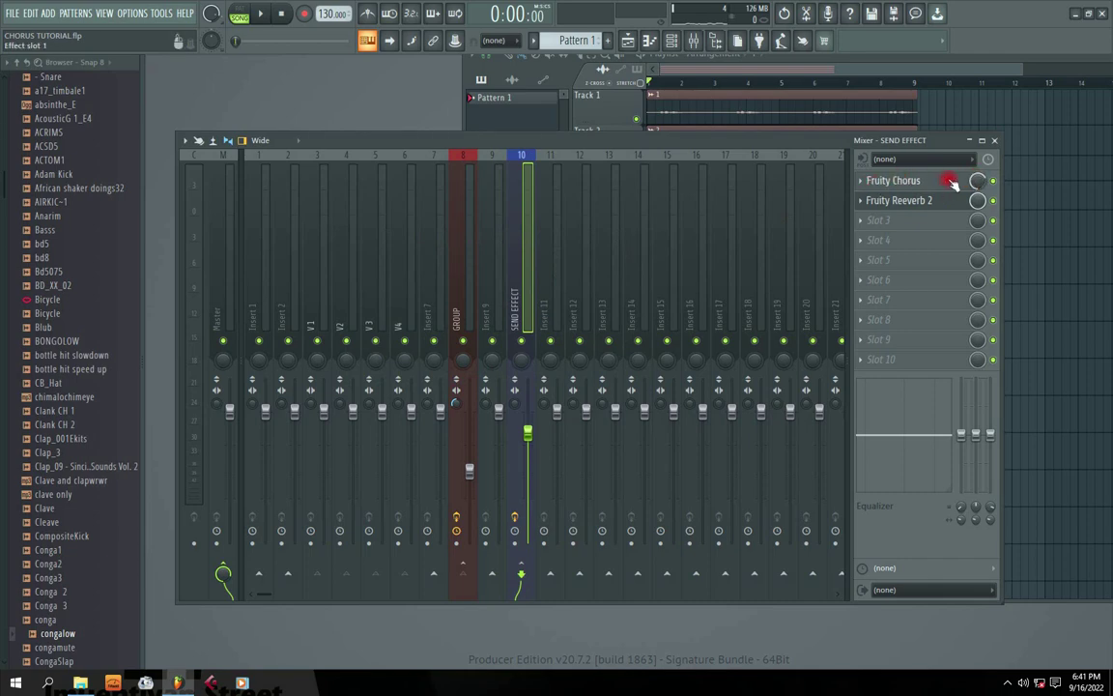
{"action": "left_click", "coordinate": [862, 180]}
{"action": "mouse_move", "coordinate": [887, 200]}
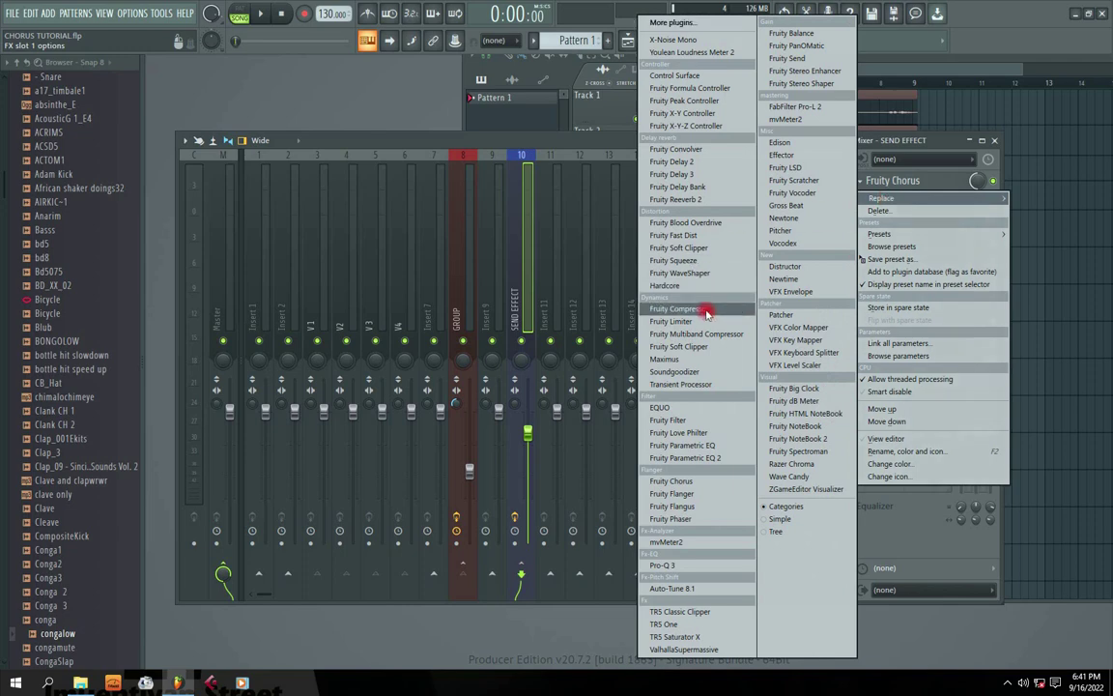
{"action": "left_click", "coordinate": [672, 506]}
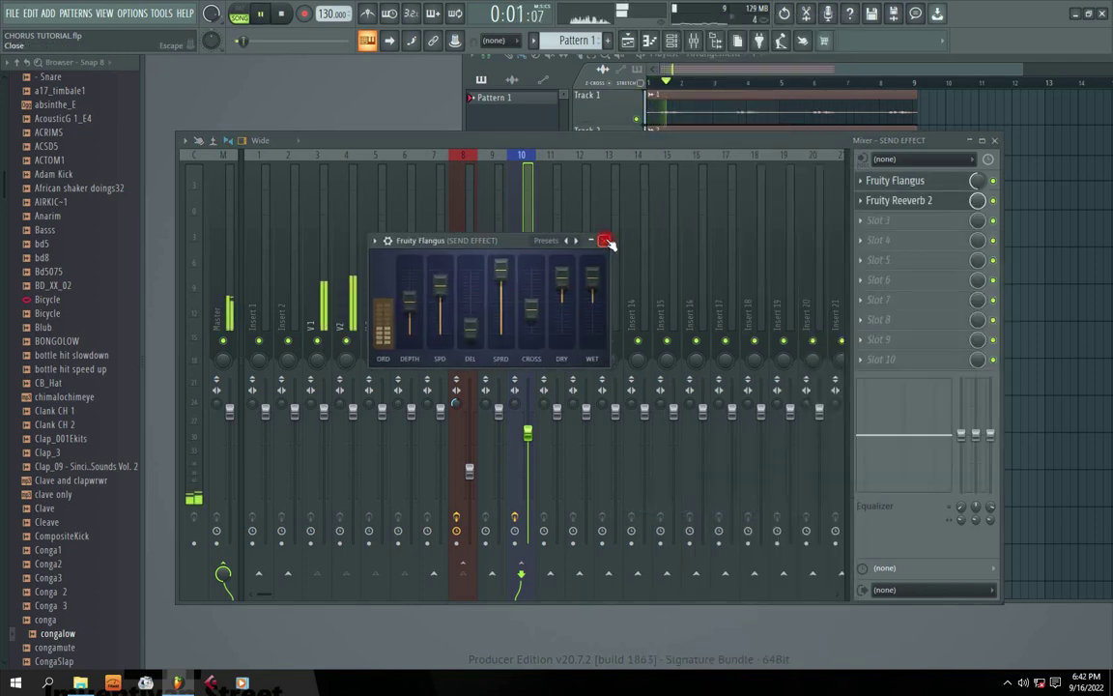
{"action": "left_click", "coordinate": [557, 235]}
Reset the Fruity Flangus mix level and fine-tune the SEND EFFECT volume while replaying the vocals
{"action": "left_click_drag", "start_coordinate": [528, 435], "coordinate": [529, 427]}
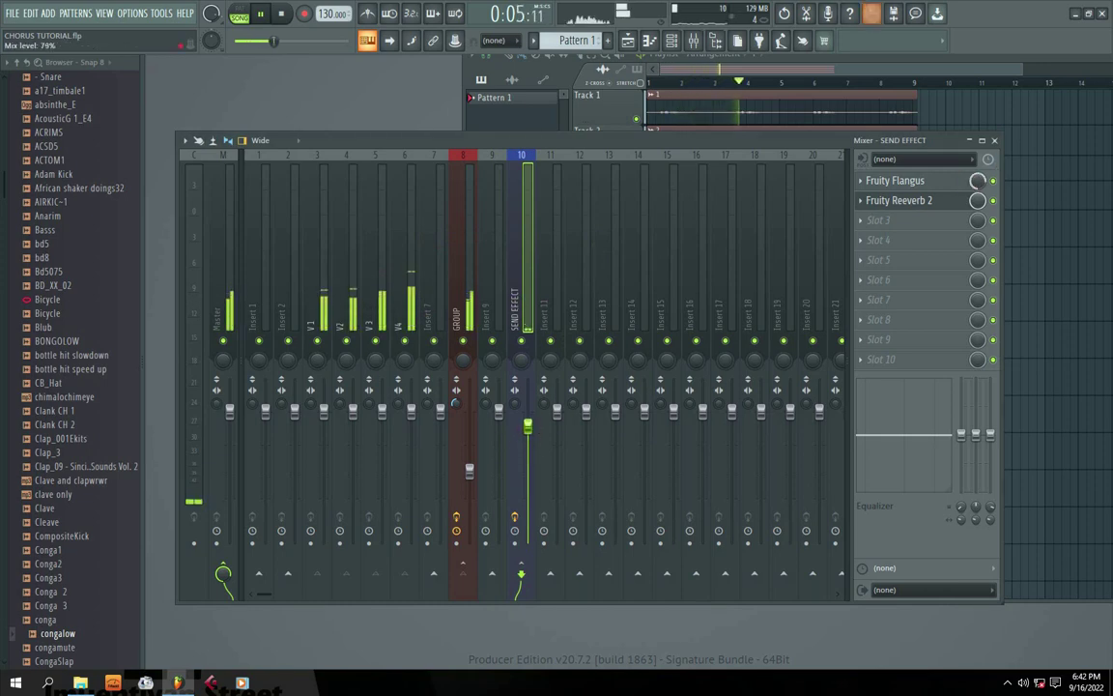
{"action": "key", "text": "space"}
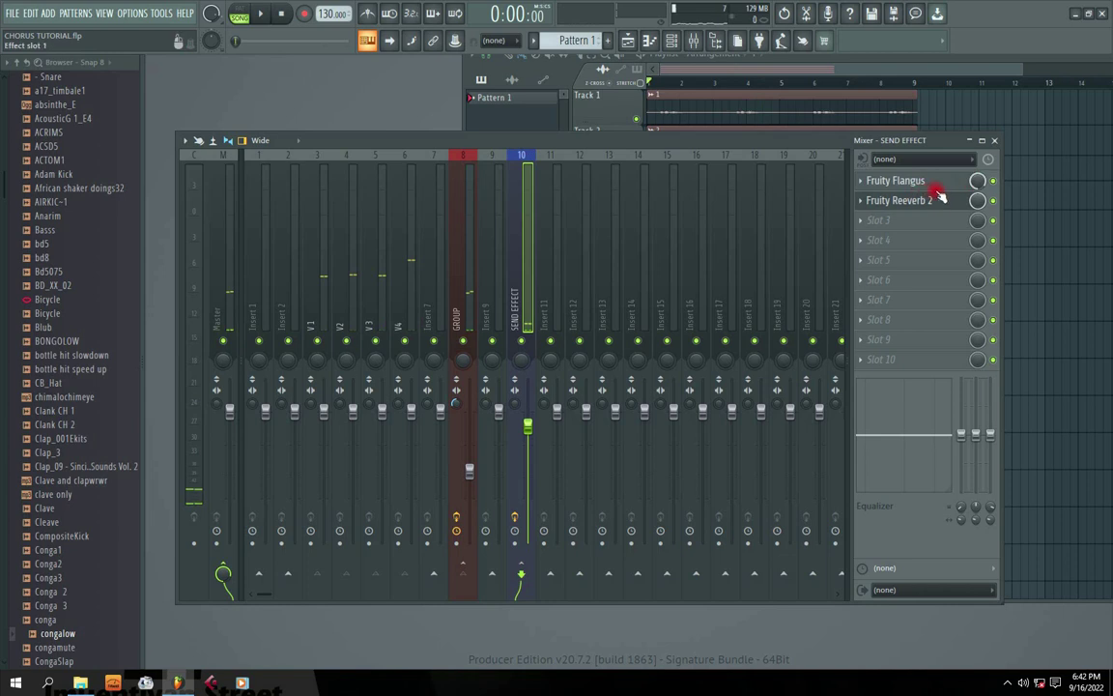
{"action": "right_click", "coordinate": [978, 182]}
{"action": "left_click", "coordinate": [982, 181]}
{"action": "key", "text": "space"}
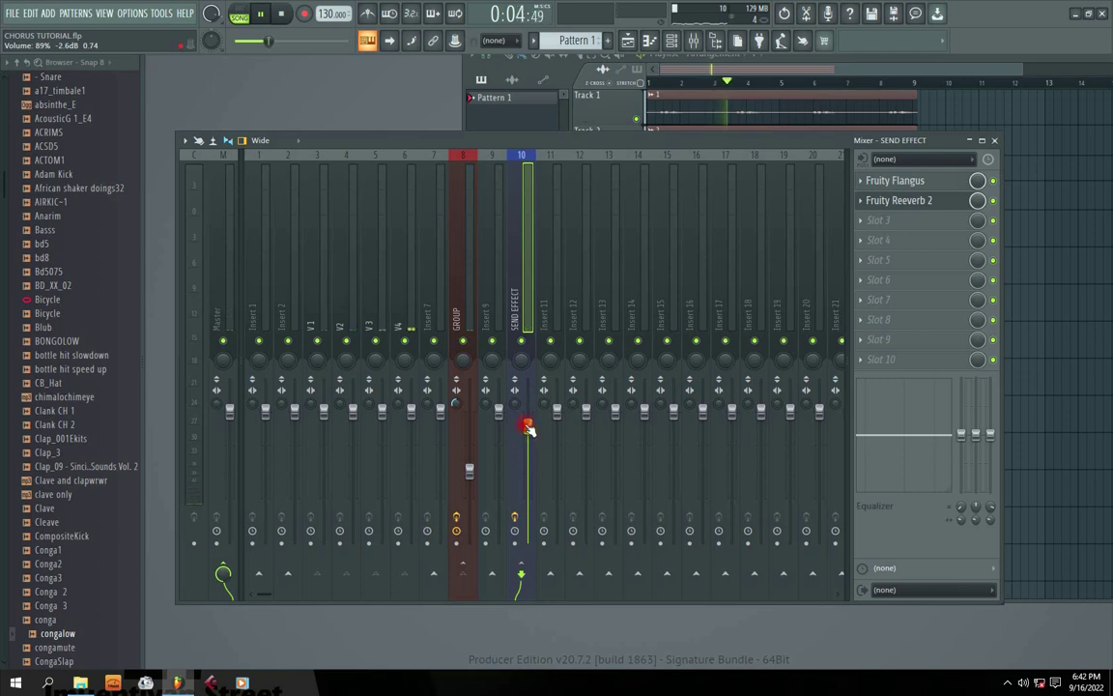
{"action": "key", "text": "space"}
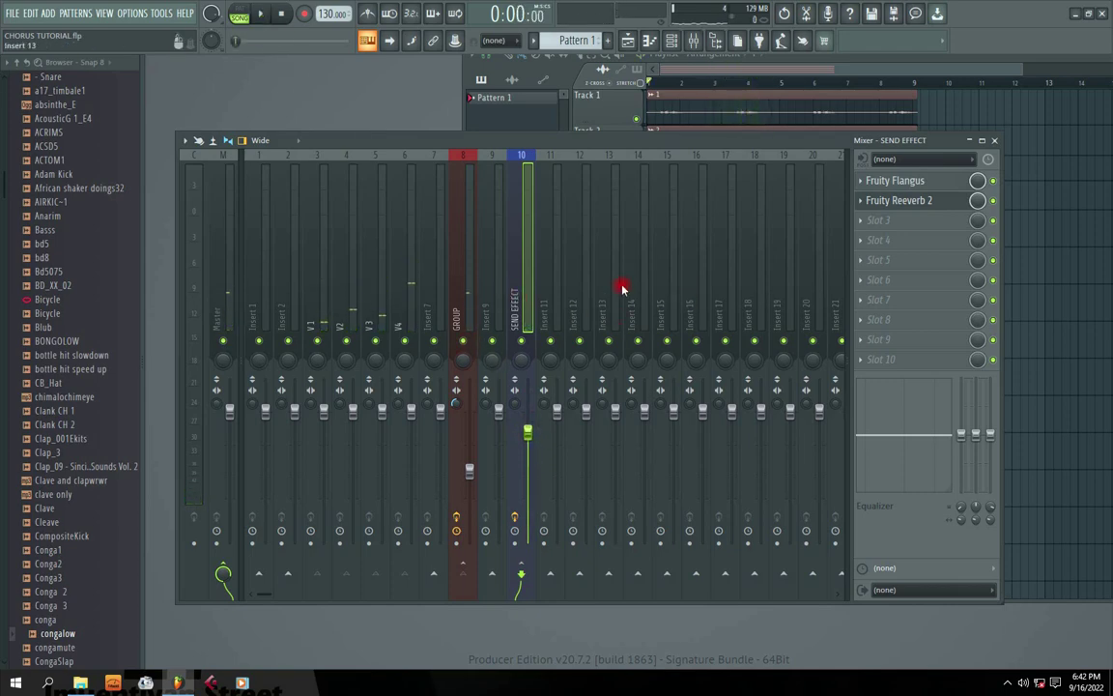
Try a strong high-frequency cut with band 7 of the GROUP track's Parametric EQ 2 during playback, and reset the band
{"action": "left_click", "coordinate": [464, 305]}
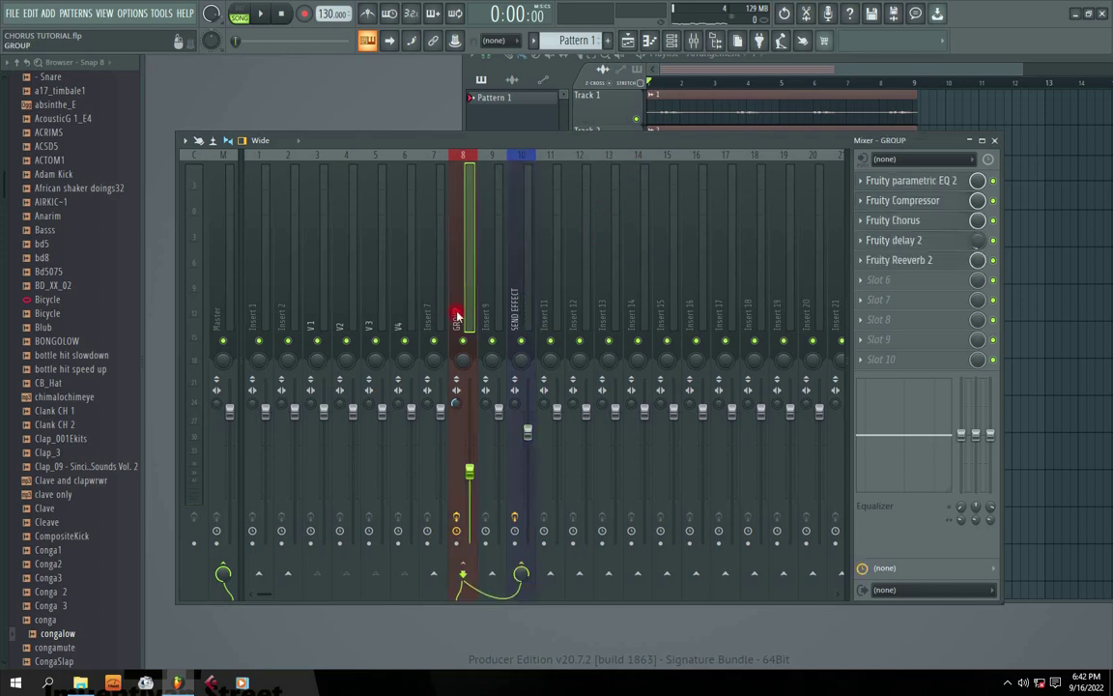
{"action": "left_click", "coordinate": [889, 182]}
{"action": "left_click_drag", "start_coordinate": [626, 280], "coordinate": [618, 350]}
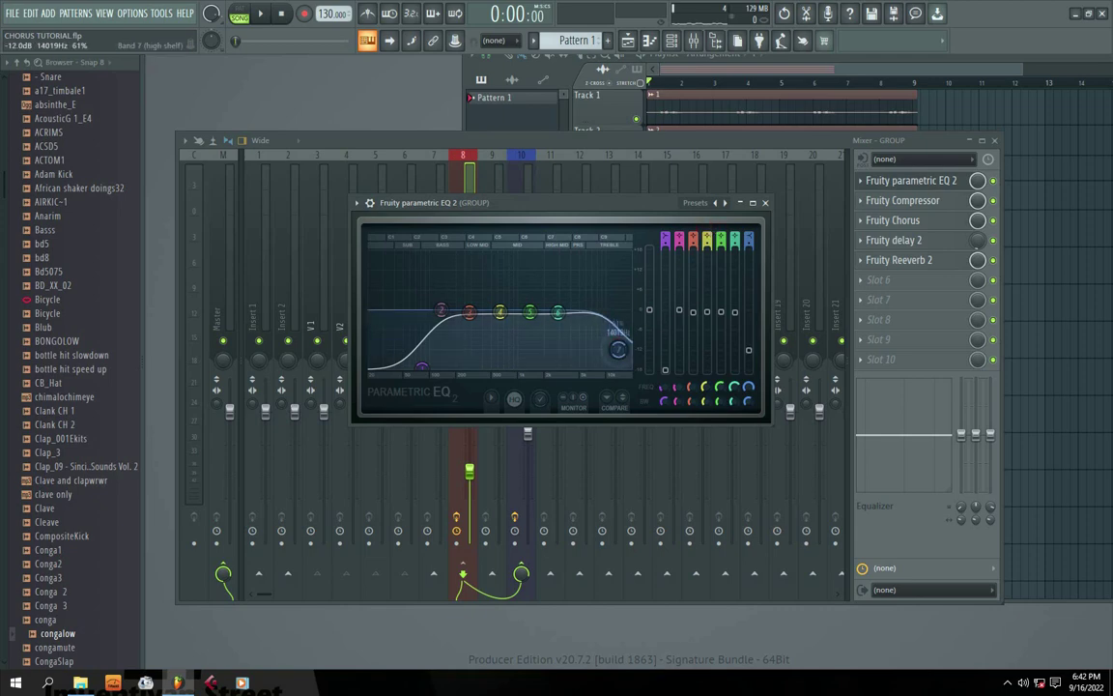
{"action": "key", "text": "space"}
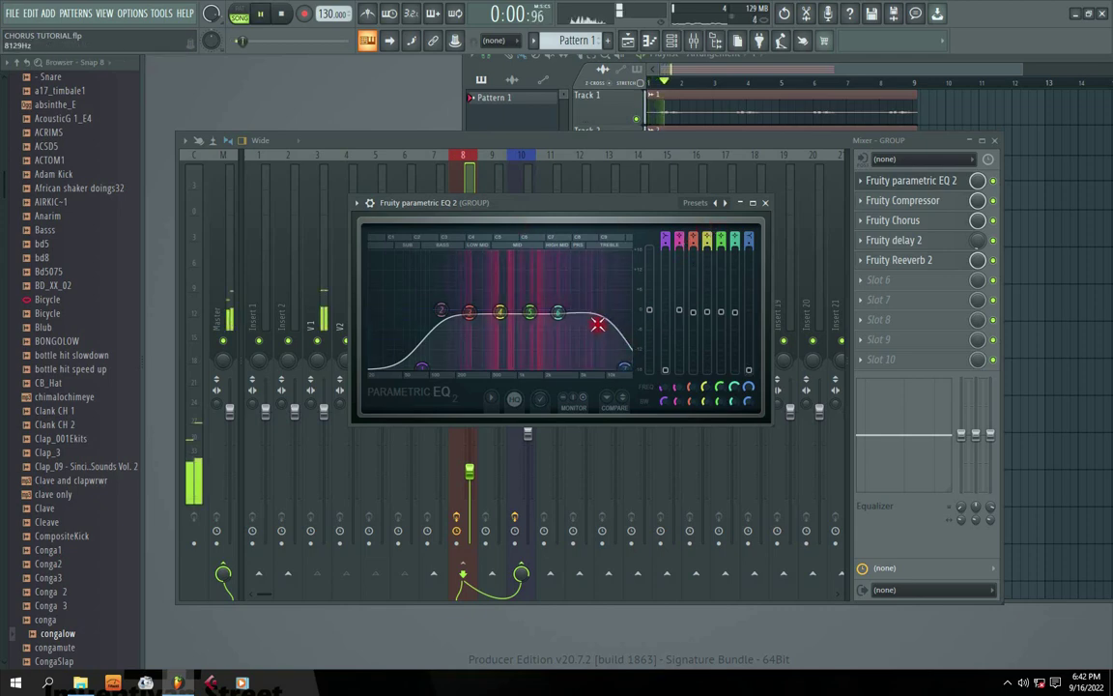
{"action": "left_click_drag", "start_coordinate": [625, 368], "coordinate": [622, 369]}
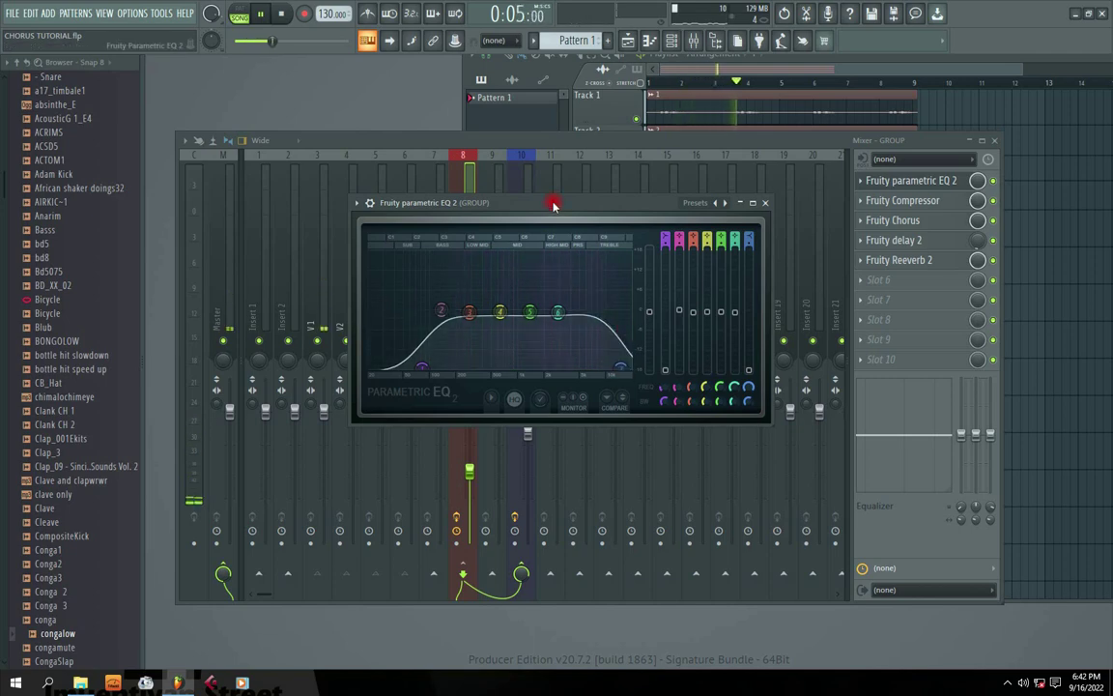
{"action": "left_click_drag", "start_coordinate": [621, 367], "coordinate": [616, 357]}
{"action": "key", "text": "space"}
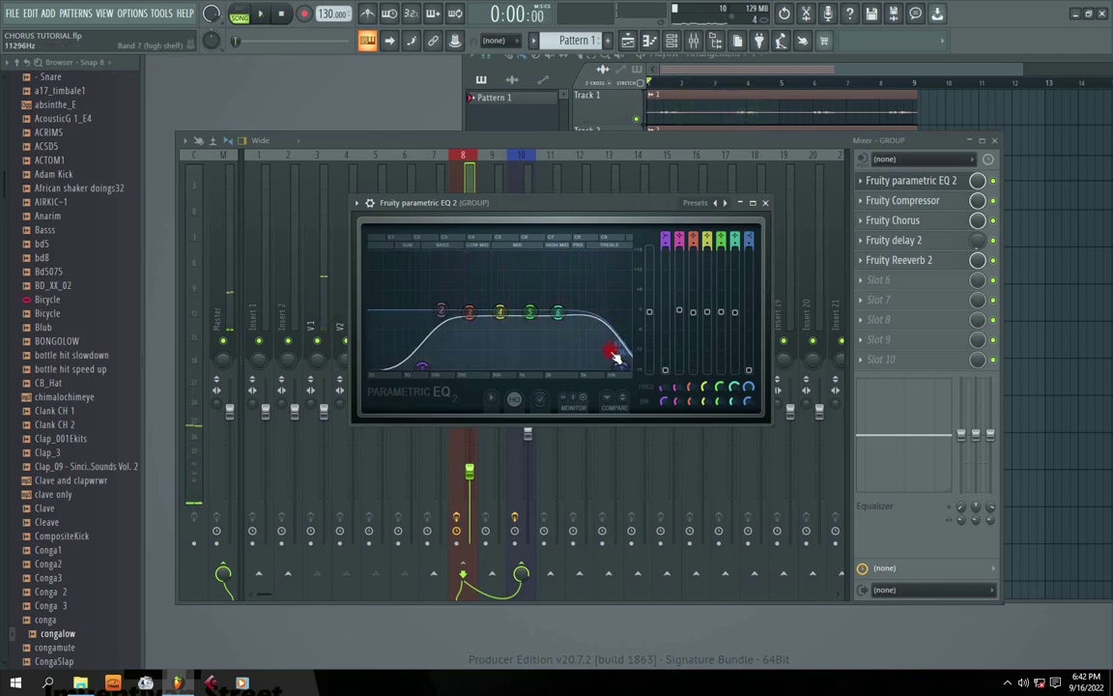
{"action": "right_click", "coordinate": [621, 370]}
{"action": "left_click", "coordinate": [643, 385]}
Try a high-shelf treble boost with band 7 of the GROUP equalizer during playback, and reset the band
{"action": "key", "text": "space"}
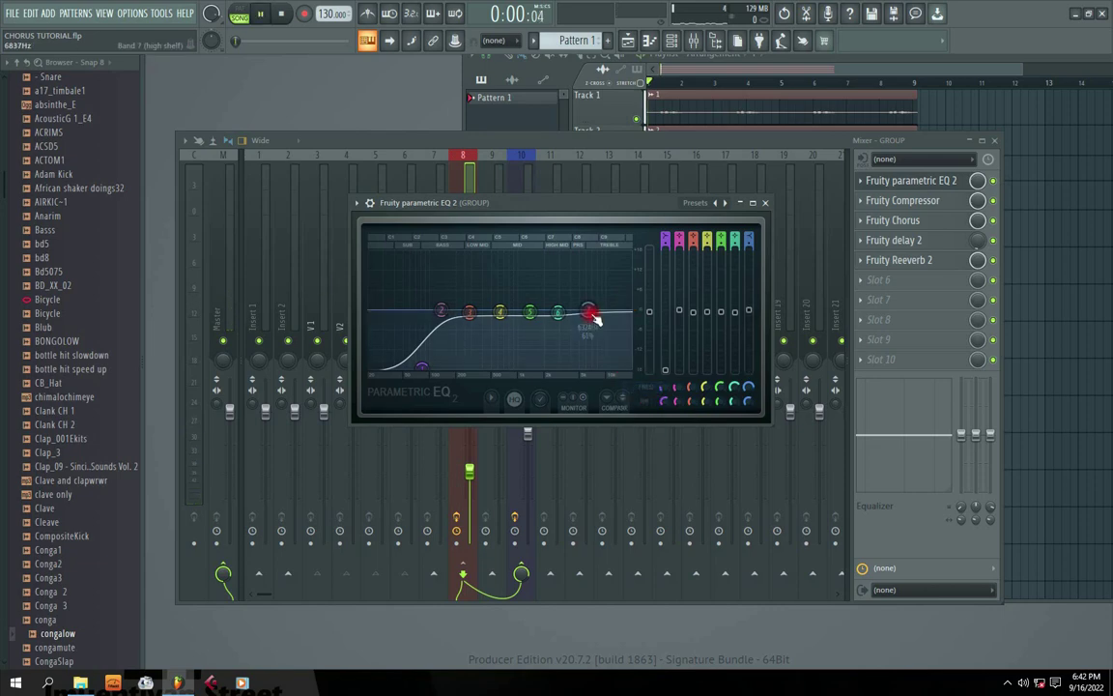
{"action": "left_click_drag", "start_coordinate": [596, 311], "coordinate": [629, 279]}
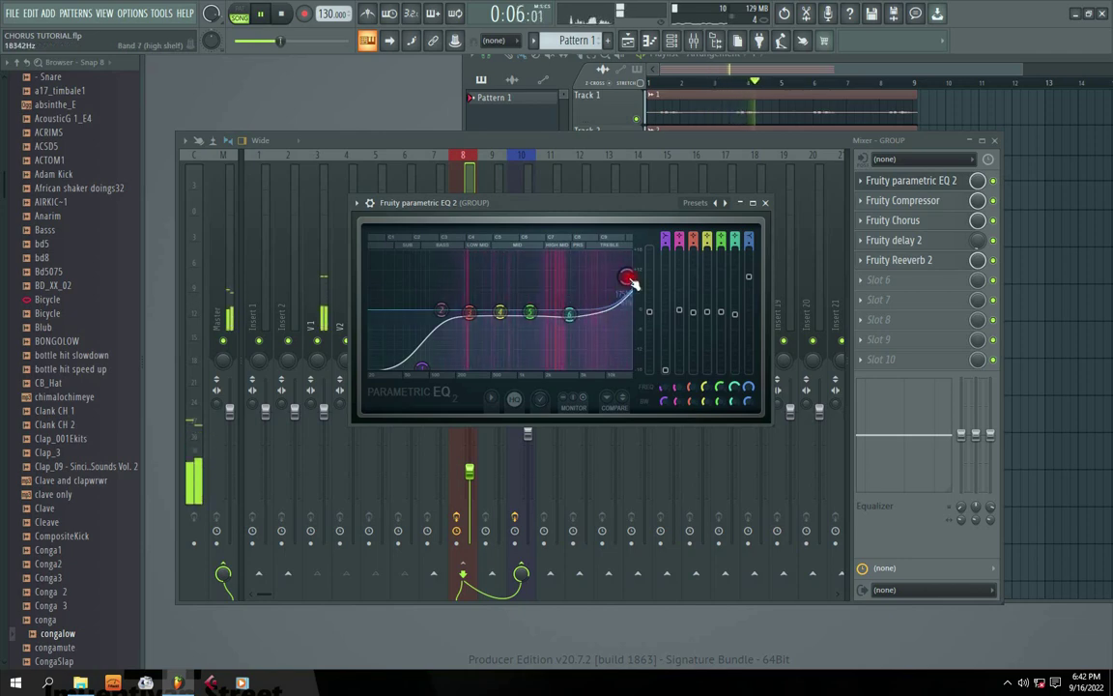
{"action": "key", "text": "space"}
{"action": "left_click_drag", "start_coordinate": [627, 279], "coordinate": [612, 297]}
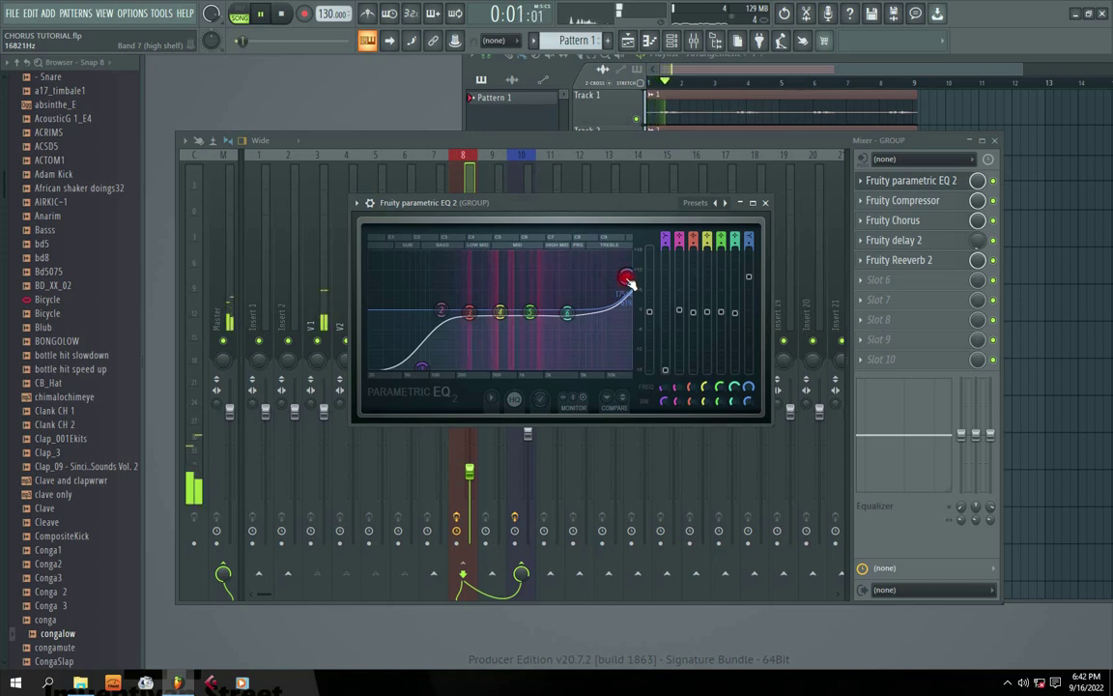
{"action": "right_click", "coordinate": [626, 280]}
{"action": "left_click", "coordinate": [647, 293]}
{"action": "left_click_drag", "start_coordinate": [634, 308], "coordinate": [587, 311]}
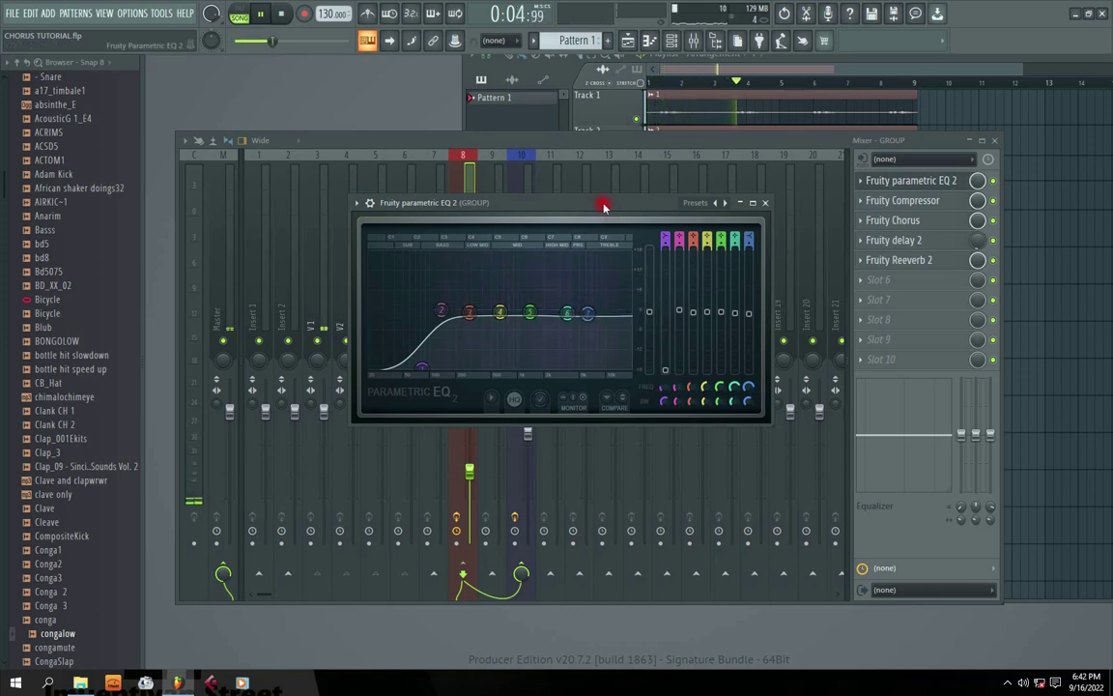
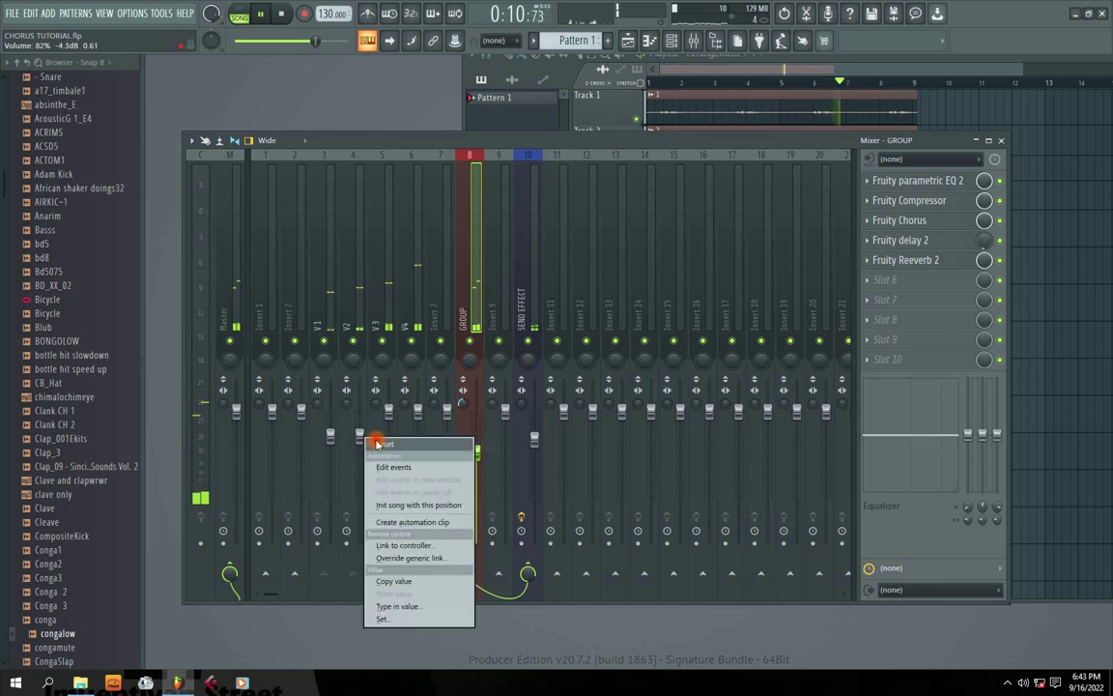
Reset the V1 and V2 volumes, and lower and fine-tune the GROUP volume while replaying the vocals
{"action": "right_click", "coordinate": [331, 436]}
{"action": "left_click", "coordinate": [338, 441]}
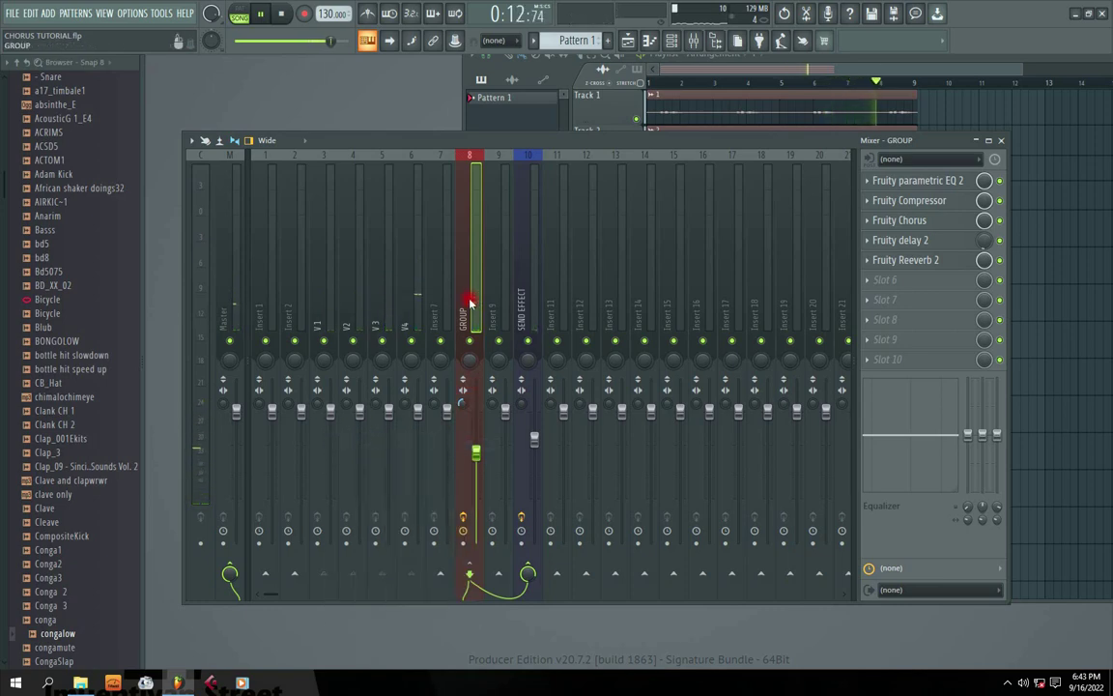
{"action": "left_click_drag", "start_coordinate": [476, 451], "coordinate": [476, 470]}
{"action": "key", "text": "space"}
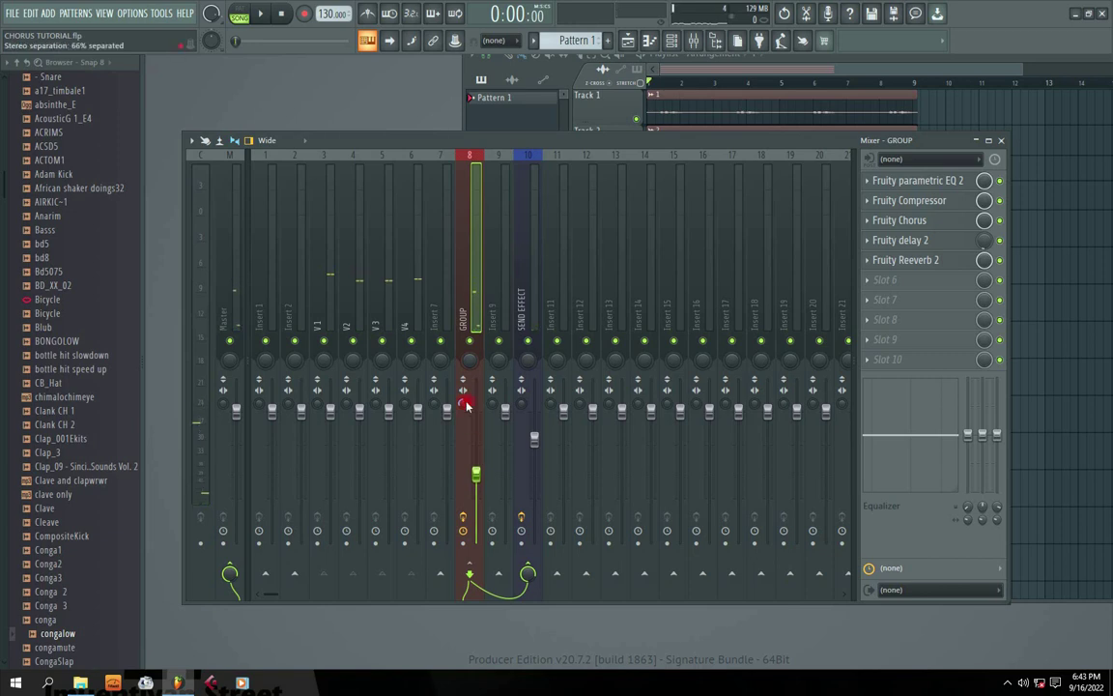
{"action": "key", "text": "space"}
{"action": "left_click_drag", "start_coordinate": [476, 474], "coordinate": [476, 467]}
{"action": "key", "text": "space"}
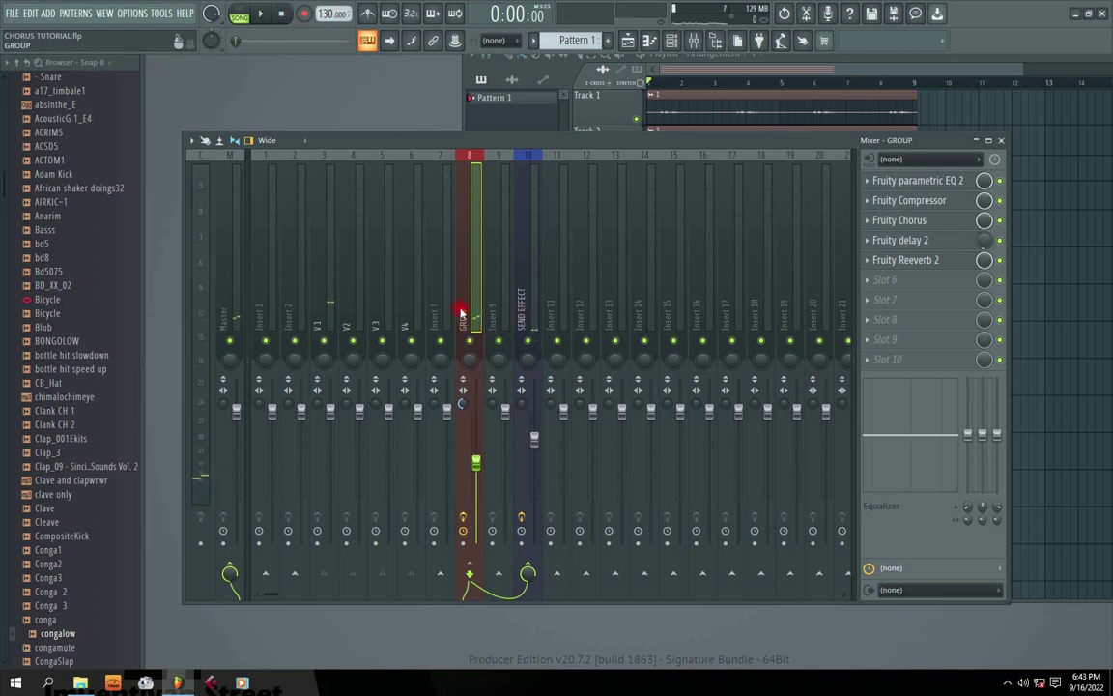
Review the Fruity Parametric EQ 2 and Fruity Compressor settings on the GROUP track
{"action": "left_click", "coordinate": [536, 303]}
{"action": "left_click", "coordinate": [465, 308]}
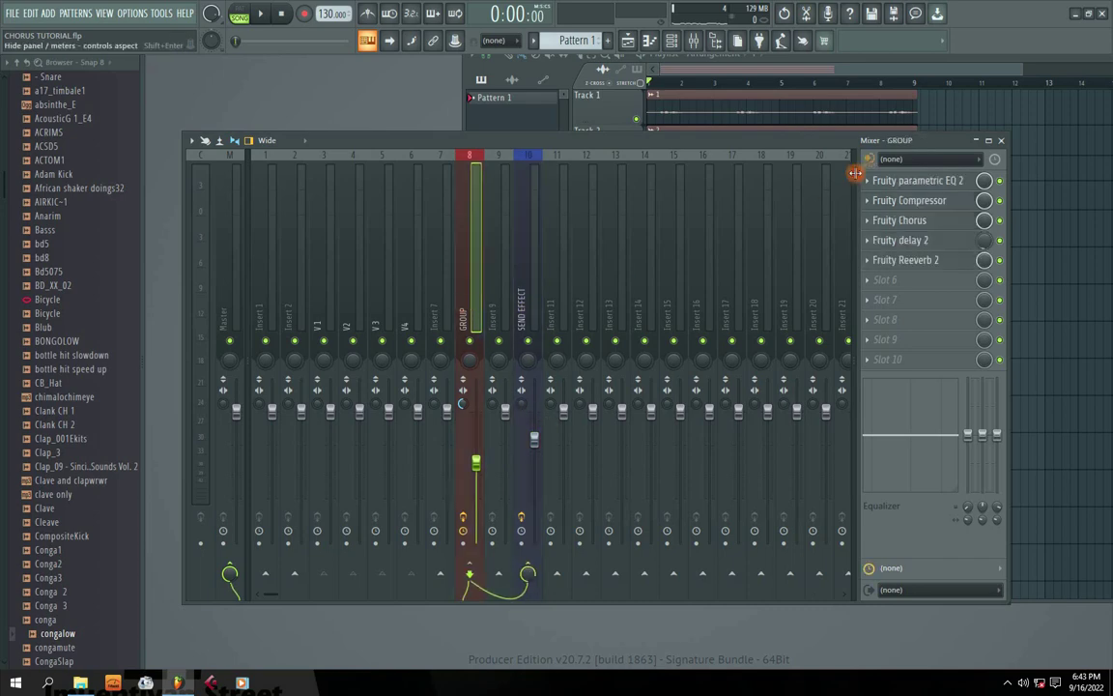
{"action": "left_click", "coordinate": [919, 185]}
{"action": "left_click", "coordinate": [766, 204]}
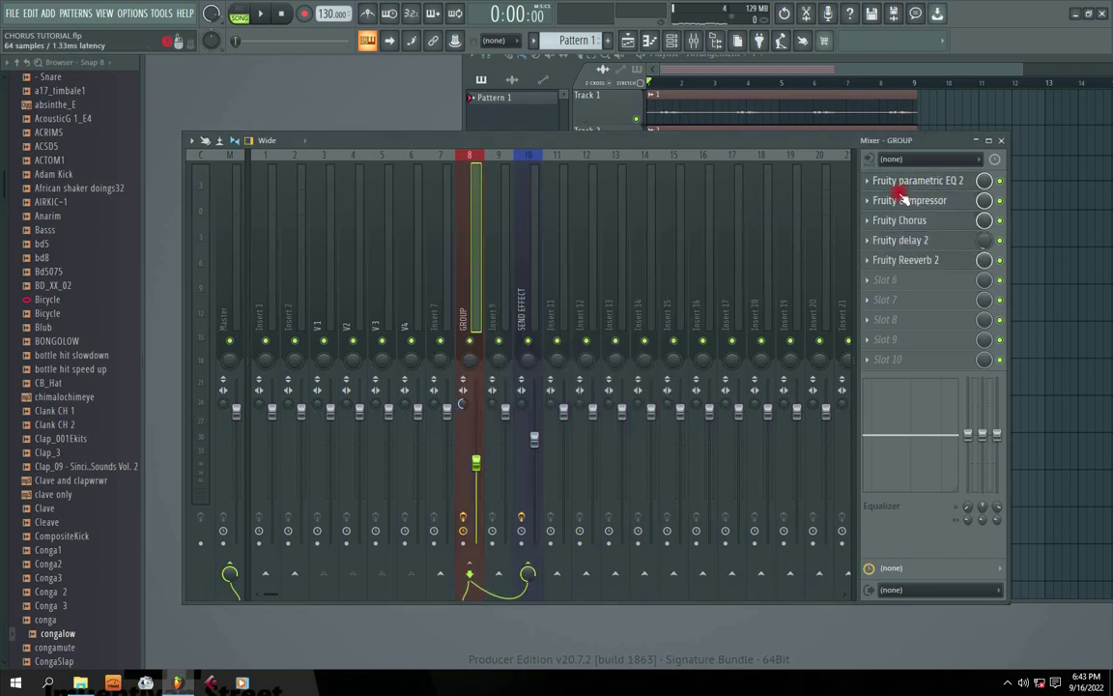
{"action": "left_click", "coordinate": [901, 203]}
{"action": "left_click", "coordinate": [723, 278]}
Review the Fruity Chorus, Fruity Delay 2 and Fruity Reeverb 2 settings on the GROUP track
{"action": "left_click", "coordinate": [883, 224]}
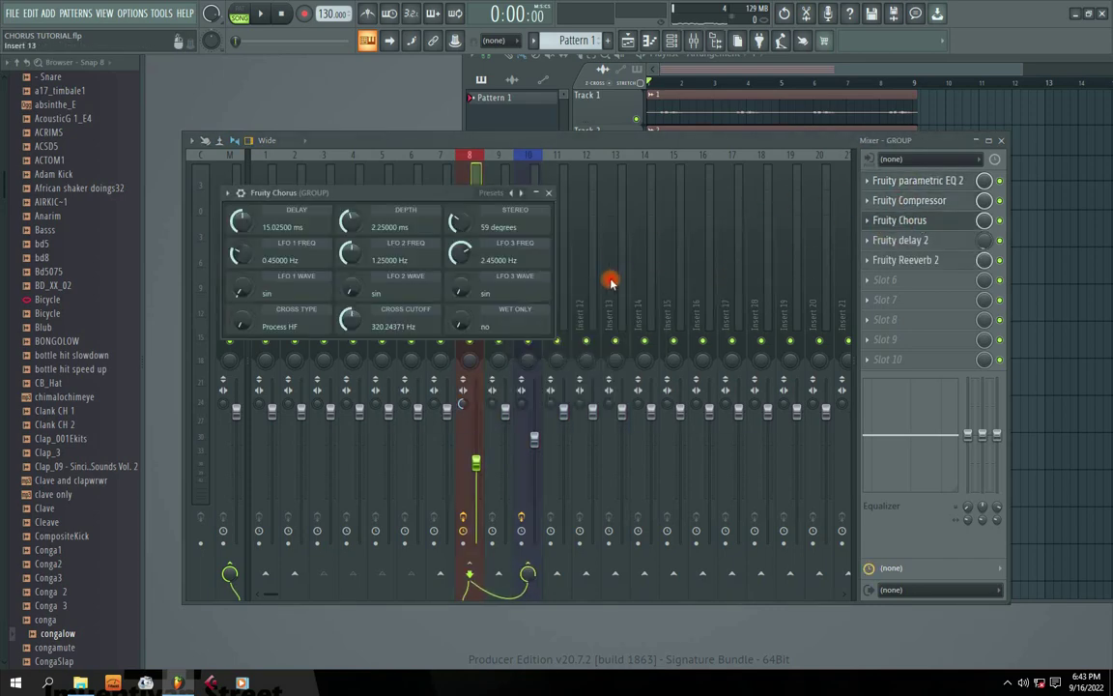
{"action": "left_click", "coordinate": [549, 187]}
{"action": "left_click", "coordinate": [885, 241]}
{"action": "left_click", "coordinate": [584, 223]}
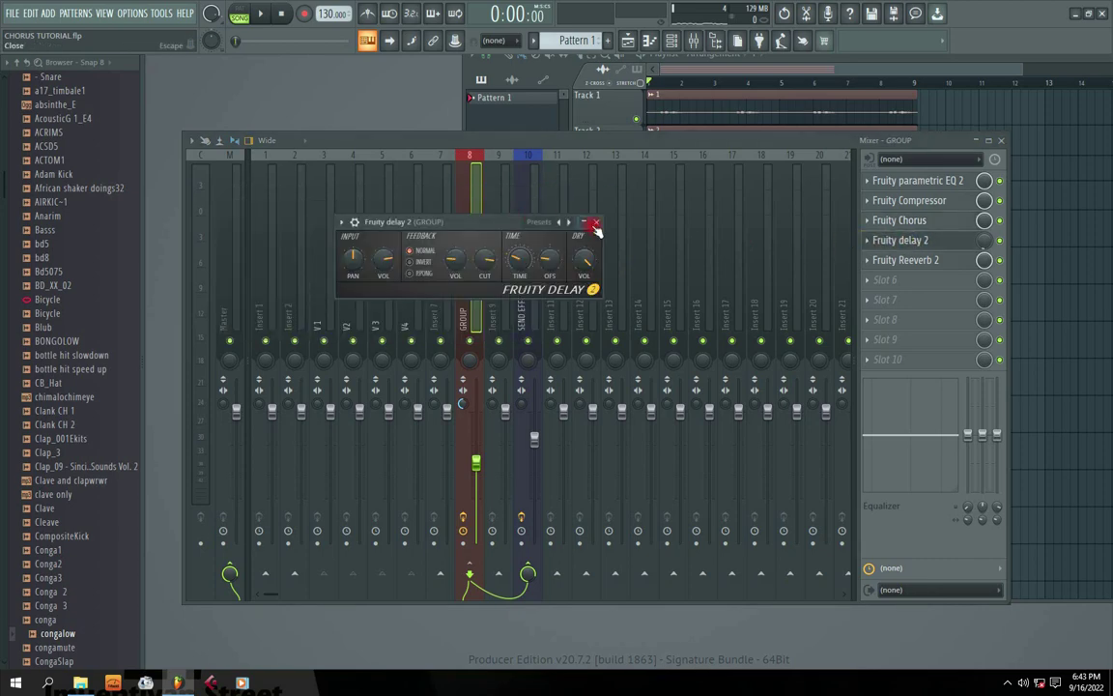
{"action": "left_click", "coordinate": [594, 222]}
{"action": "left_click", "coordinate": [899, 258]}
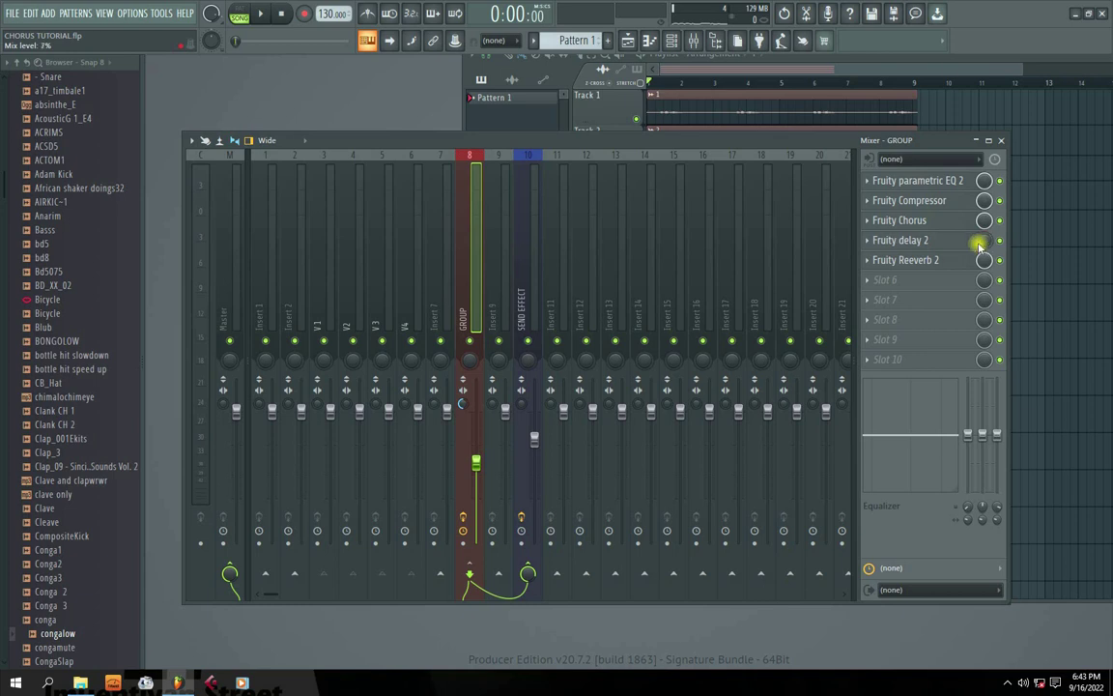
{"action": "left_click", "coordinate": [889, 258]}
{"action": "left_click", "coordinate": [715, 236]}
Replay the vocals and review the Fruity Flangus settings on the SEND EFFECT track
{"action": "key", "text": "space"}
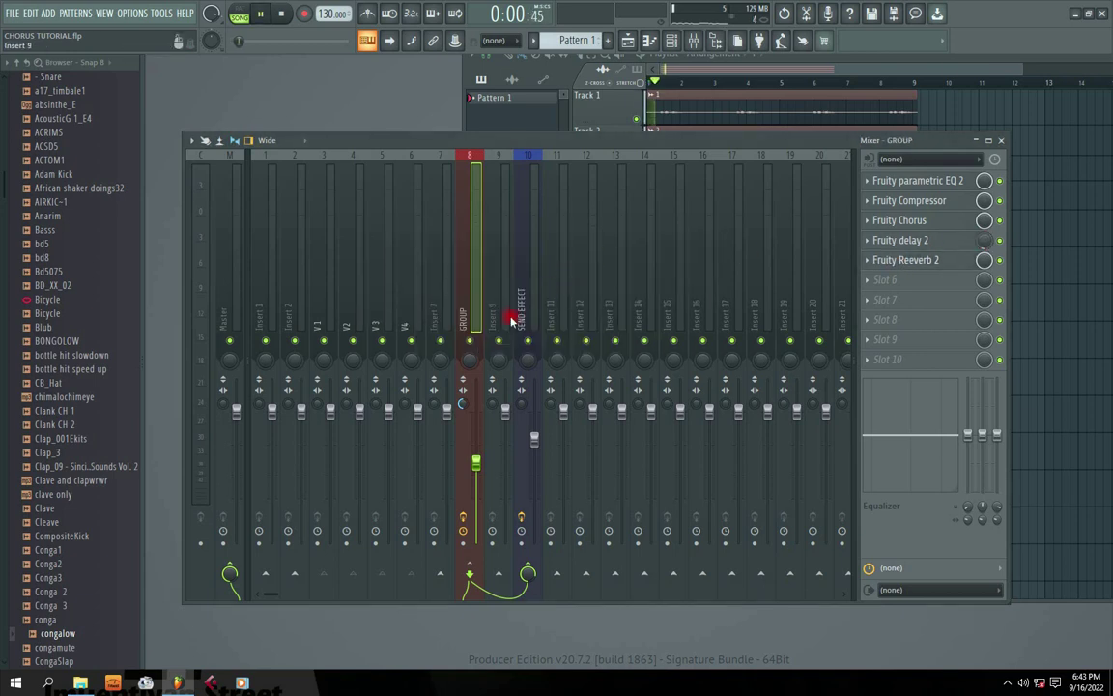
{"action": "left_click", "coordinate": [522, 317]}
{"action": "key", "text": "space"}
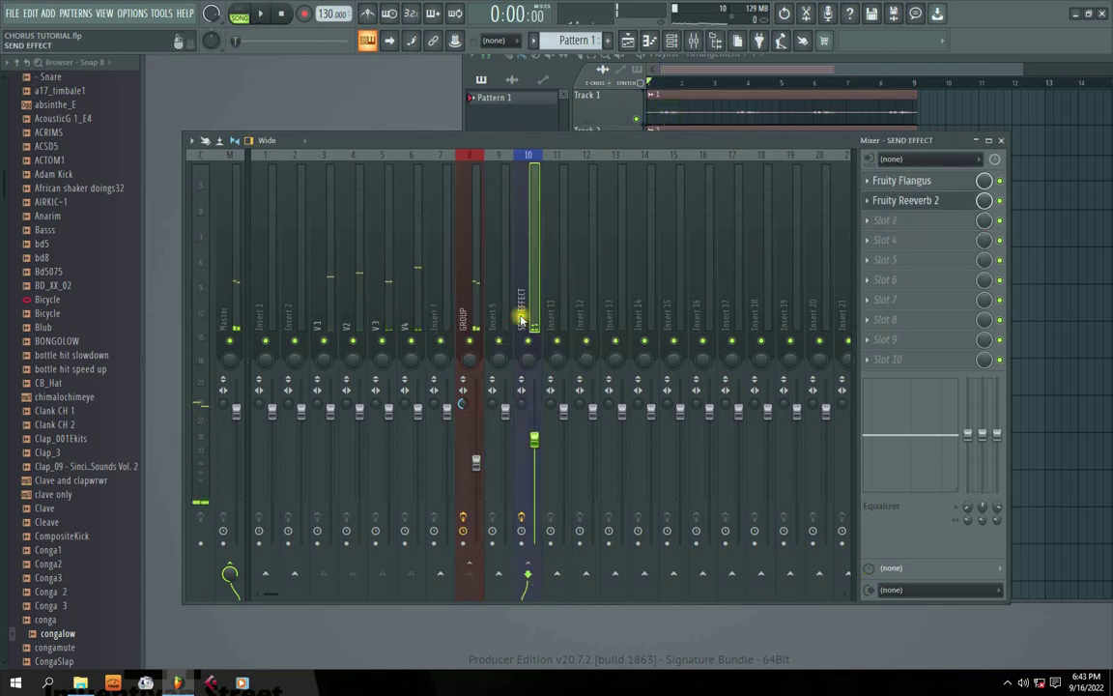
{"action": "left_click", "coordinate": [904, 181]}
{"action": "left_click", "coordinate": [591, 265]}
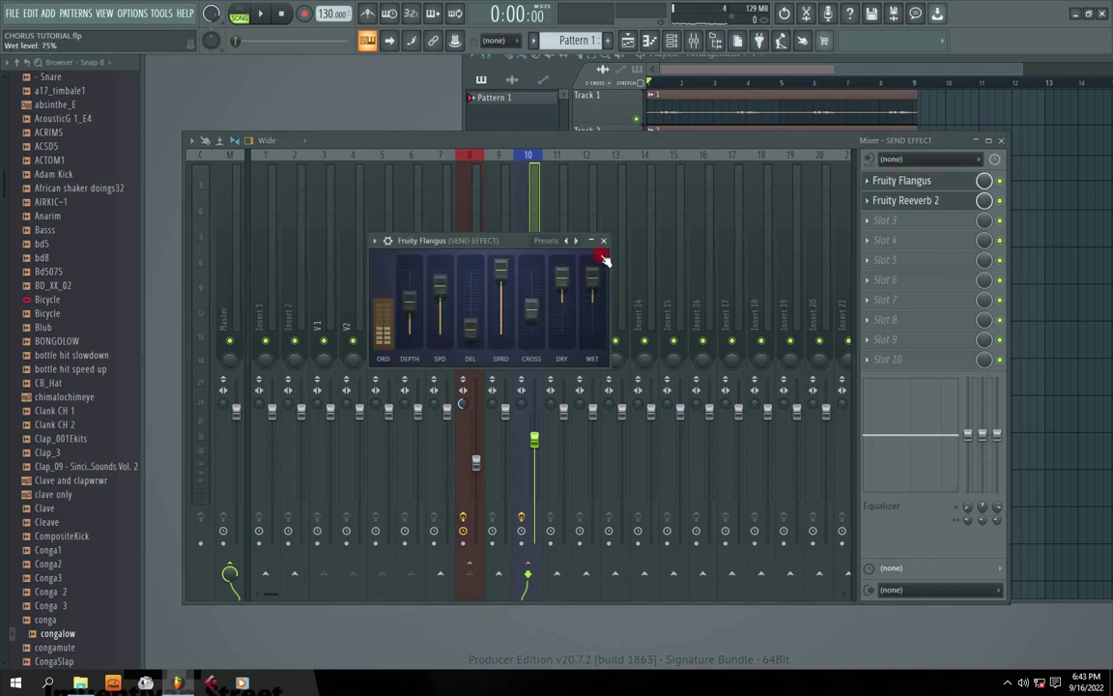
{"action": "left_click", "coordinate": [603, 239]}
Raise the SEND EFFECT track volume slightly while replaying the vocals
{"action": "key", "text": "space"}
{"action": "mouse_move", "coordinate": [534, 440]}
{"action": "left_mouse_down"}
{"action": "mouse_move", "coordinate": [535, 414]}
{"action": "mouse_move", "coordinate": [537, 435]}
{"action": "left_mouse_up"}
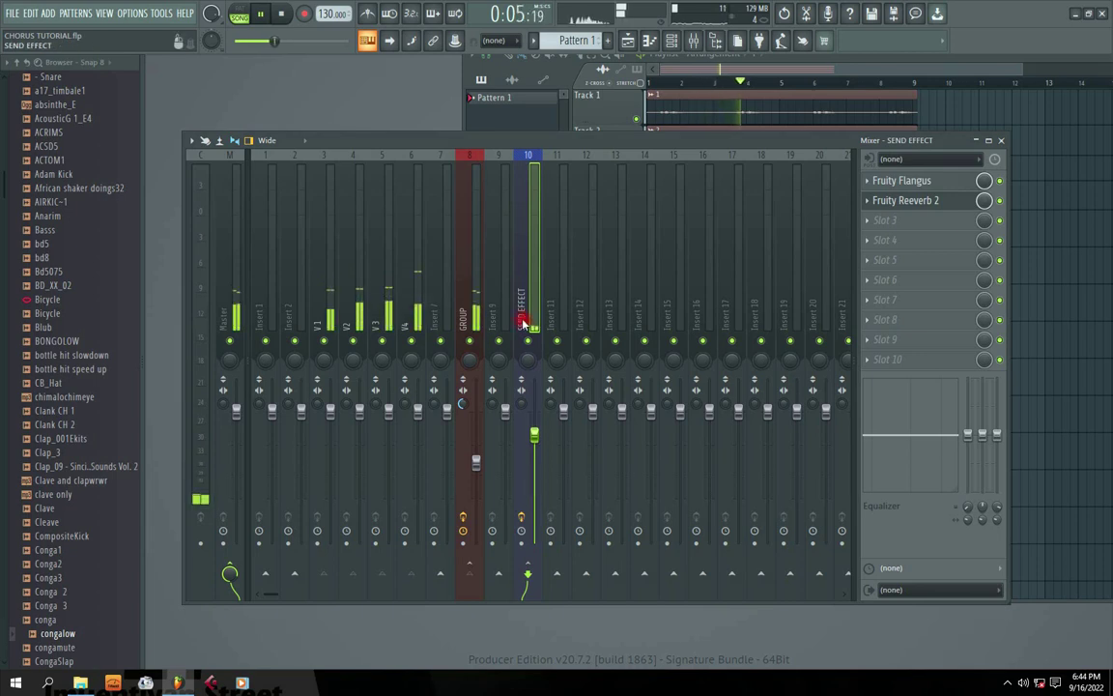
{"action": "key", "text": "space"}
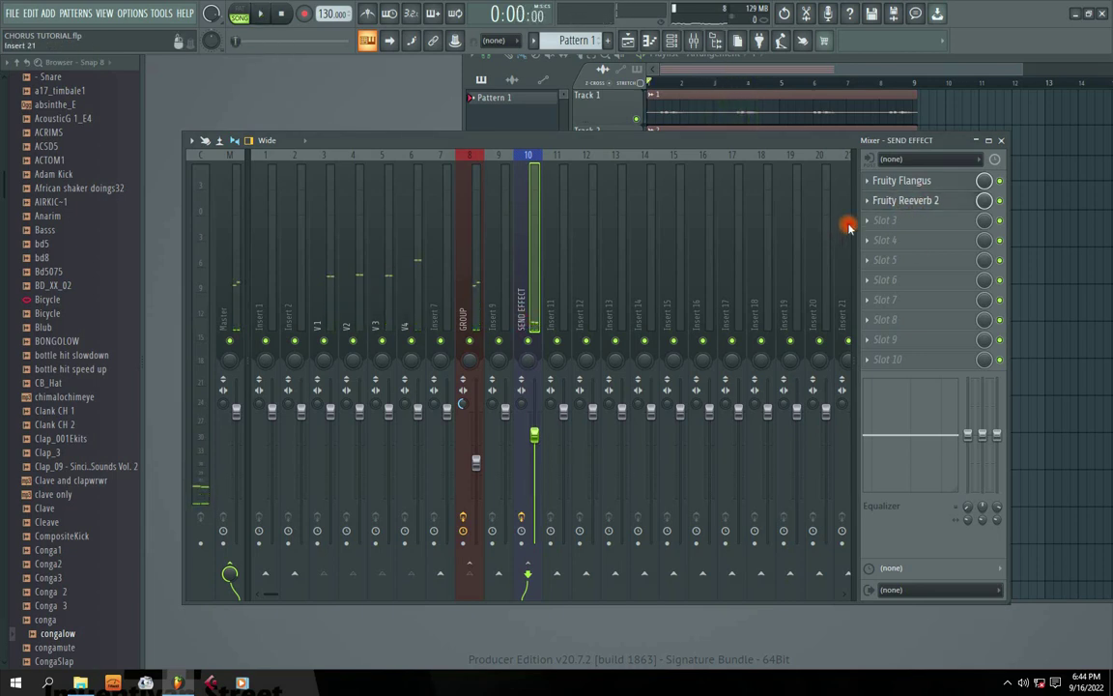
Try lowering the mix level of Fruity Reeverb 2 on the SEND EFFECT track to 35%, and reset it
{"action": "key", "text": "space"}
{"action": "left_click", "coordinate": [914, 200]}
{"action": "left_click", "coordinate": [746, 333]}
{"action": "left_click_drag", "start_coordinate": [983, 201], "coordinate": [983, 242]}
{"action": "key", "text": "space"}
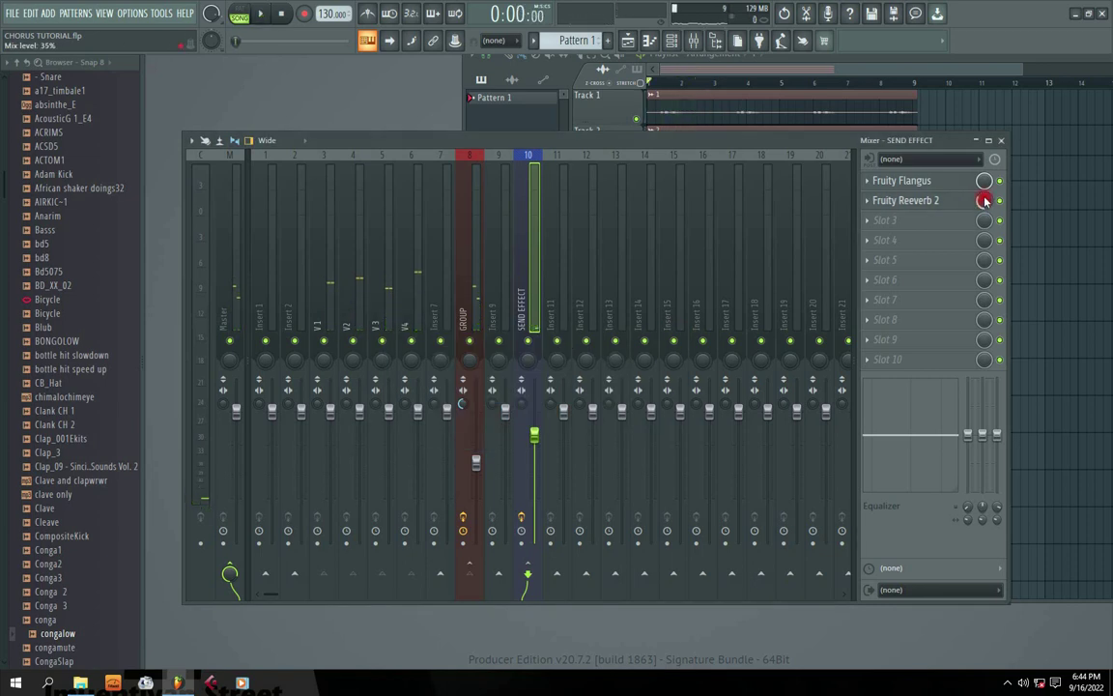
{"action": "right_click", "coordinate": [984, 199]}
{"action": "left_click", "coordinate": [1000, 202]}
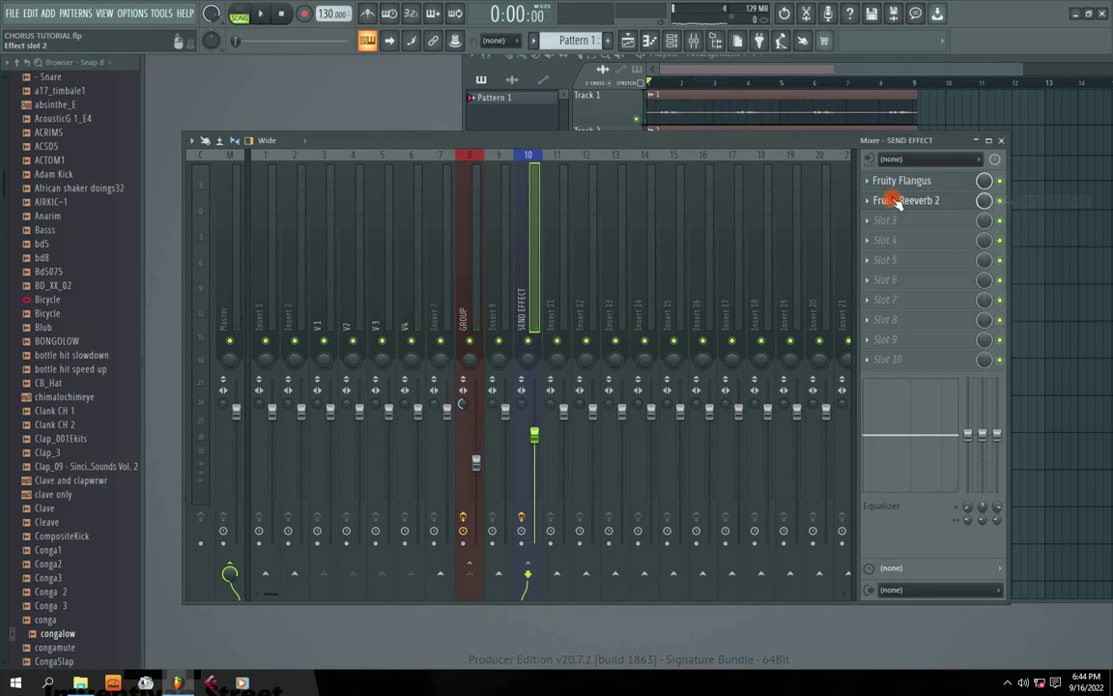
Replay the vocals with the SEND EFFECT track's Fruity Reeverb 2 open, and enlarge its room size
{"action": "left_click", "coordinate": [897, 201]}
{"action": "key", "text": "space"}
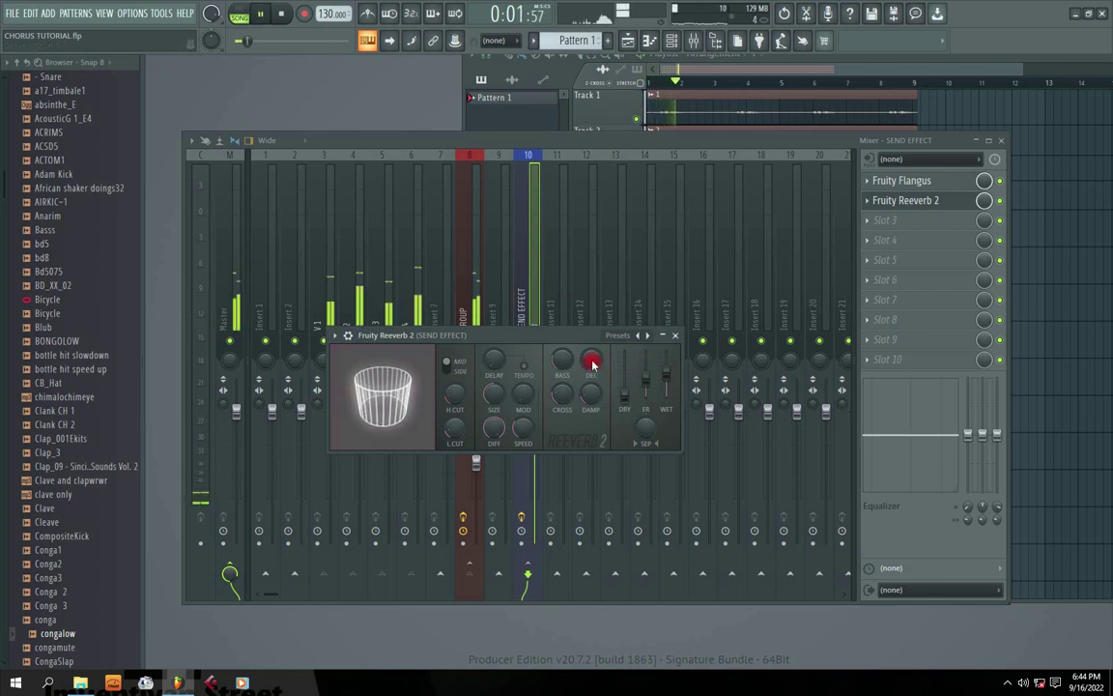
{"action": "key", "text": "space"}
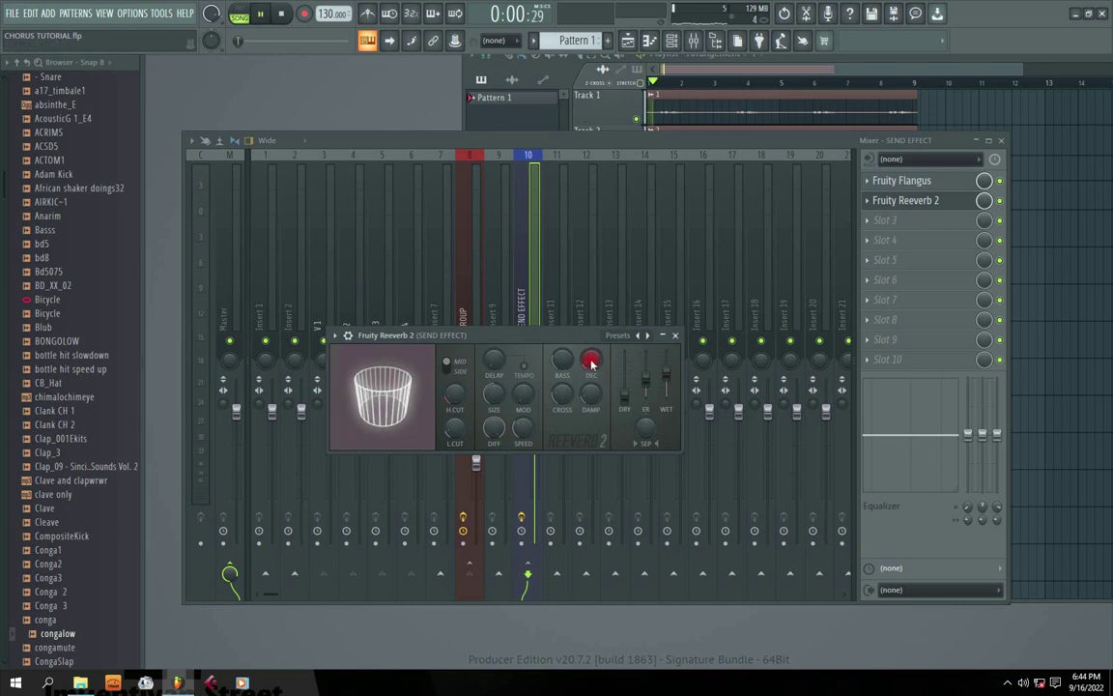
{"action": "key", "text": "space"}
{"action": "left_click_drag", "start_coordinate": [497, 337], "coordinate": [525, 326]}
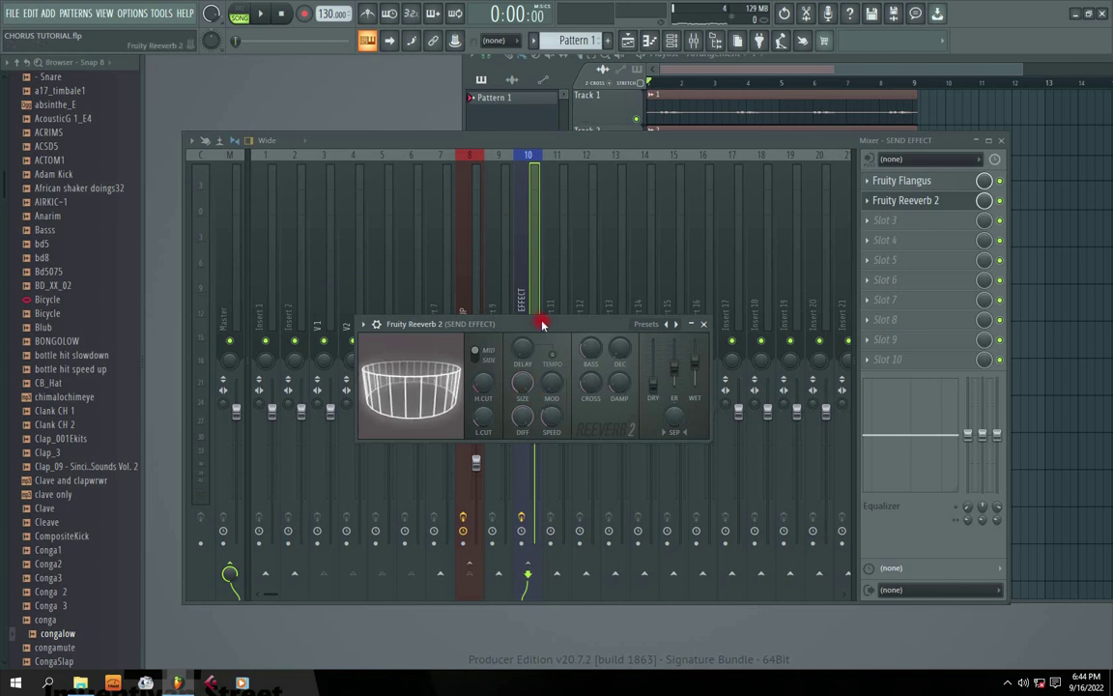
Raise the wet level of the SEND EFFECT reverb to 74% during playback
{"action": "key", "text": "space"}
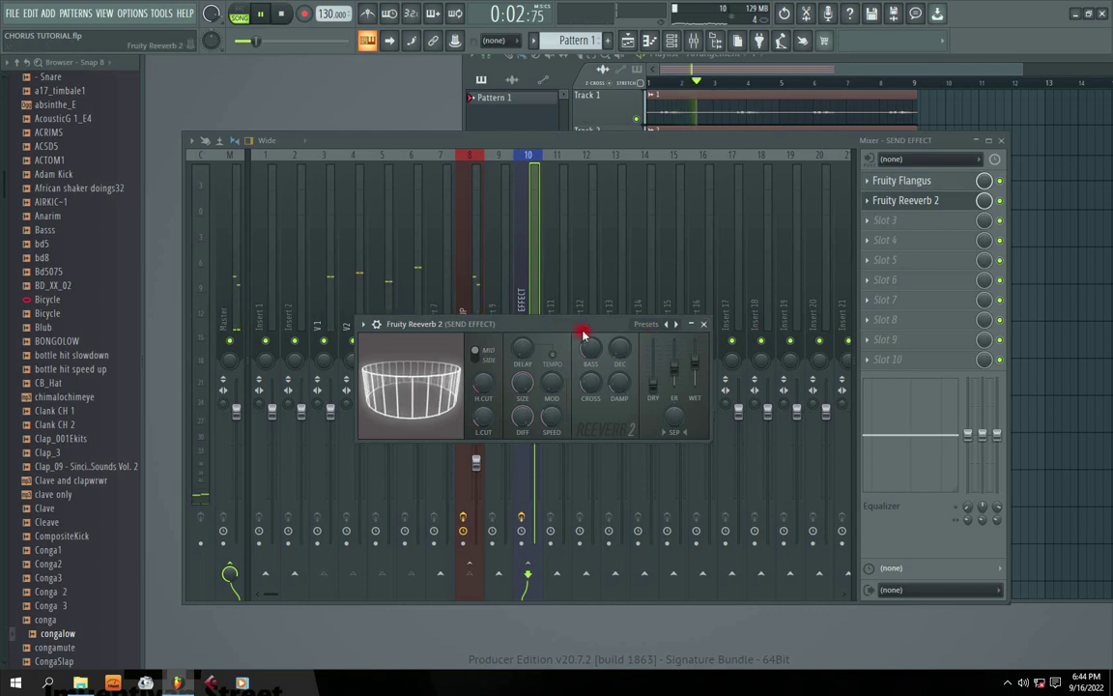
{"action": "left_click_drag", "start_coordinate": [696, 370], "coordinate": [697, 361]}
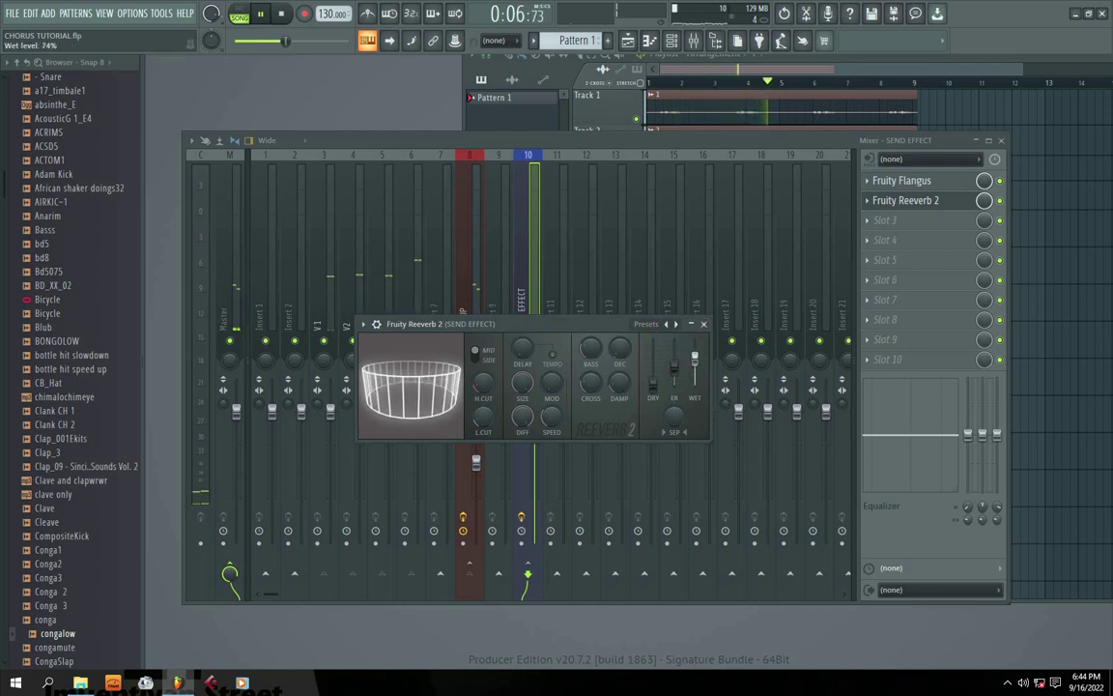
{"action": "key", "text": "space"}
Compare a very small room size with a room size of 100 in the SEND EFFECT reverb, replaying the vocals for each
{"action": "right_click", "coordinate": [482, 383]}
{"action": "left_click", "coordinate": [479, 428]}
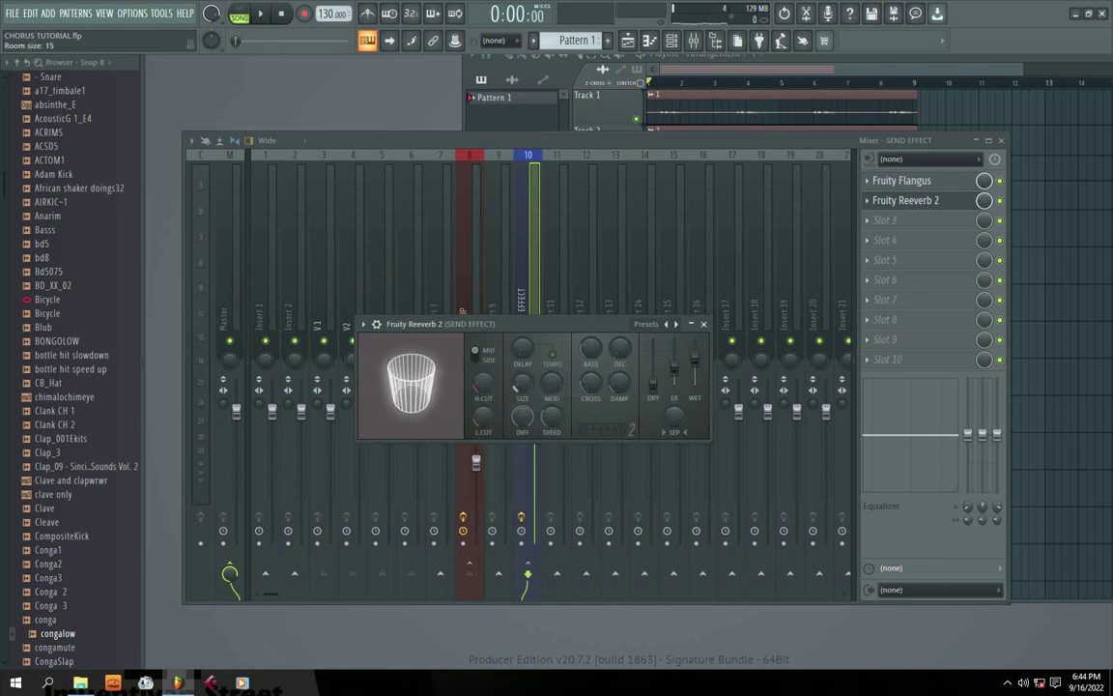
{"action": "key", "text": "space"}
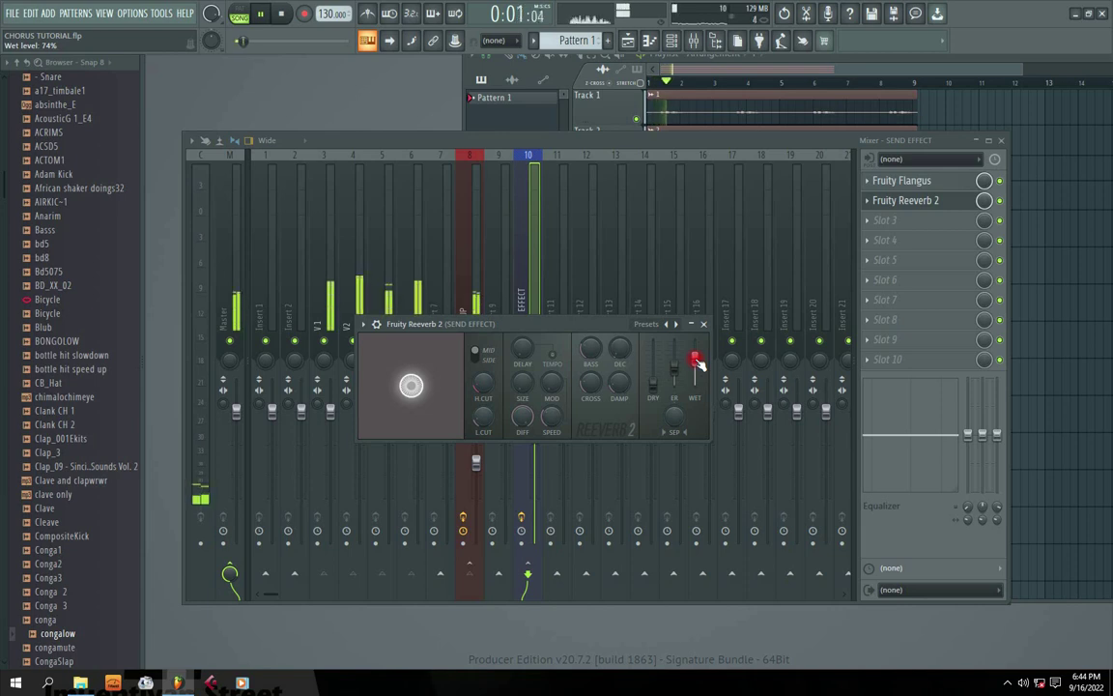
{"action": "key", "text": "space"}
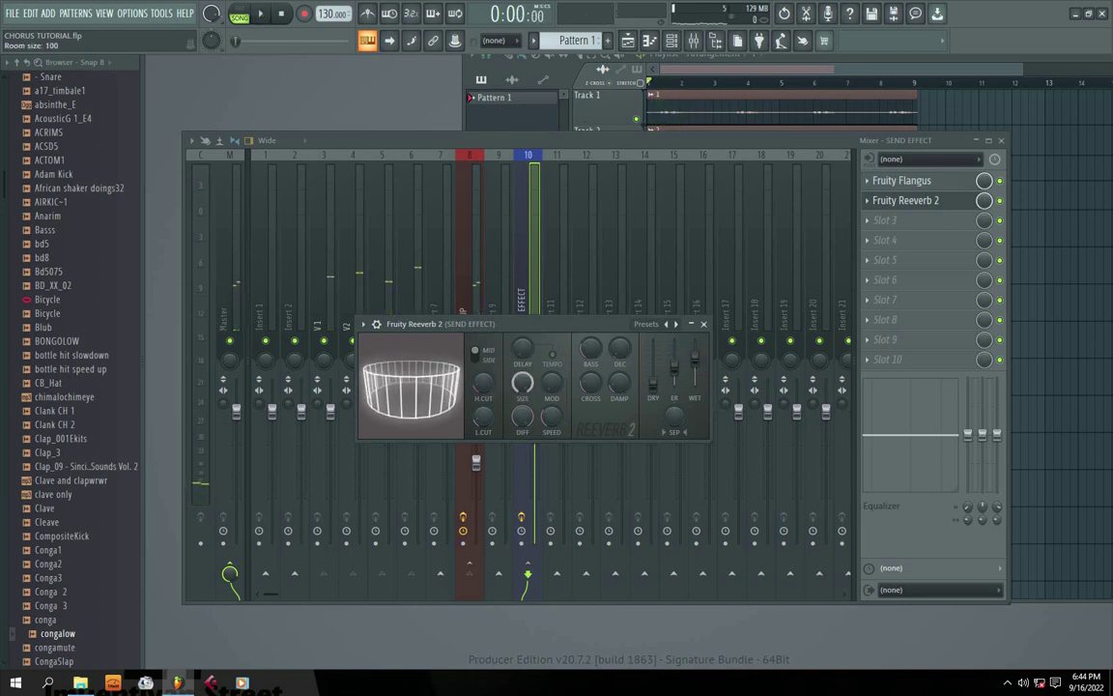
{"action": "key", "text": "space"}
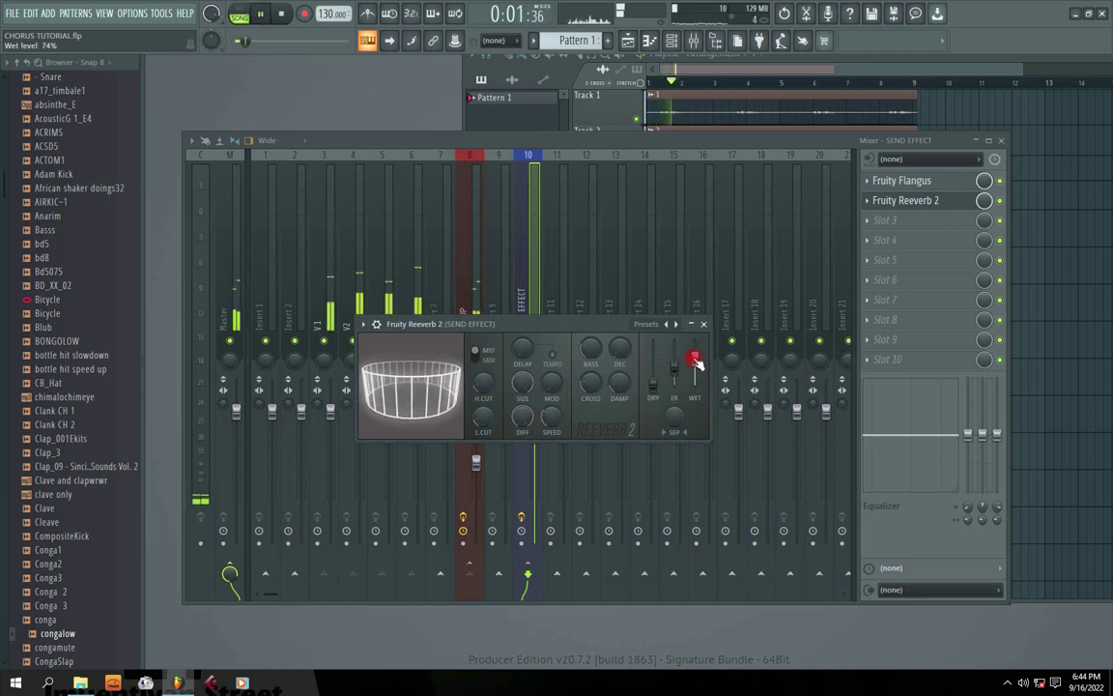
{"action": "key", "text": "space"}
Fine-tune the wet level of the SEND EFFECT reverb and reposition its plugin window over the mixer
{"action": "left_click_drag", "start_coordinate": [514, 325], "coordinate": [494, 347]}
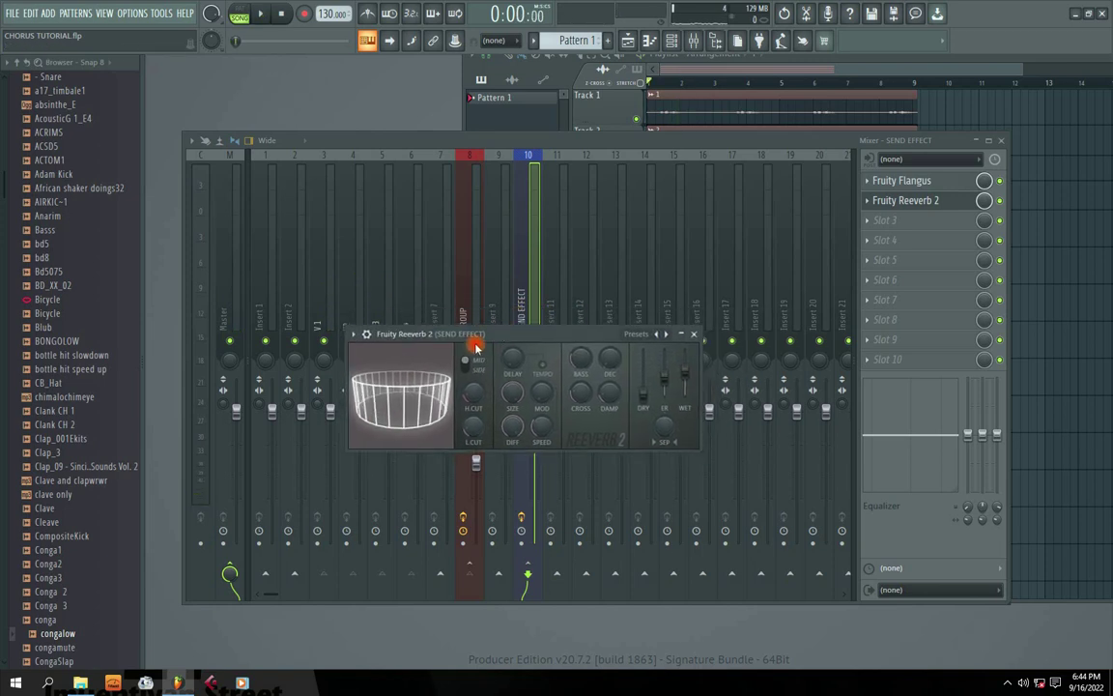
{"action": "mouse_move", "coordinate": [683, 375]}
{"action": "left_mouse_down"}
{"action": "mouse_move", "coordinate": [657, 368]}
{"action": "mouse_move", "coordinate": [686, 374]}
{"action": "left_mouse_up"}
{"action": "left_click_drag", "start_coordinate": [524, 337], "coordinate": [597, 345]}
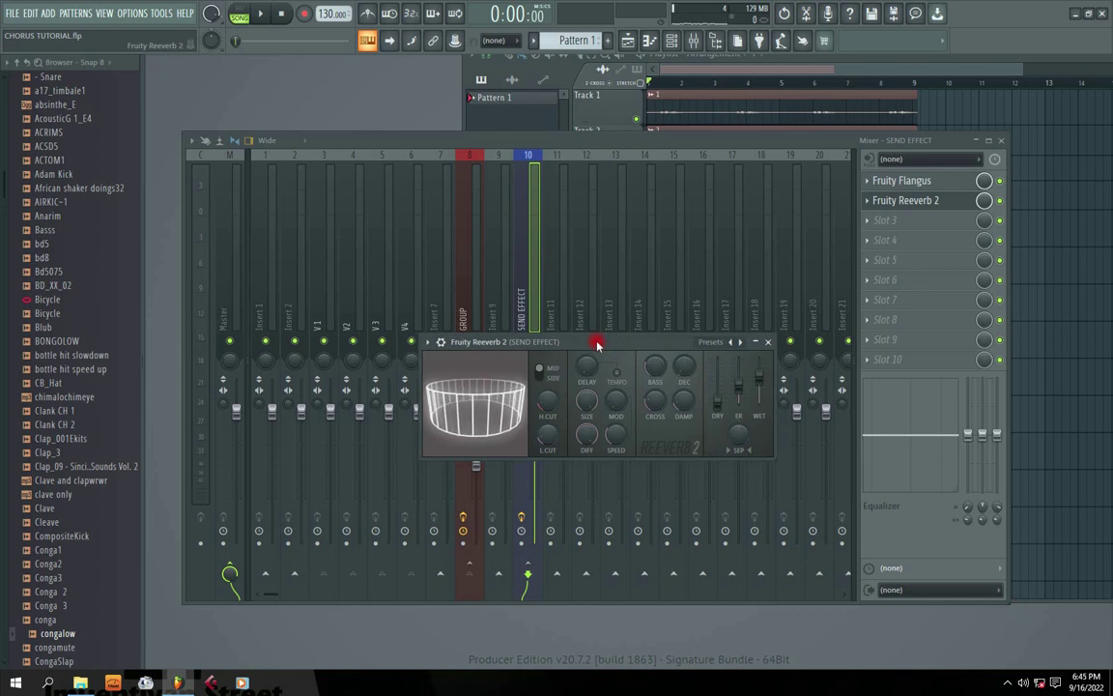
Reduce the height of Track 2 in the playlist, and replay the vocals with the mixer in front
{"action": "left_click", "coordinate": [880, 65]}
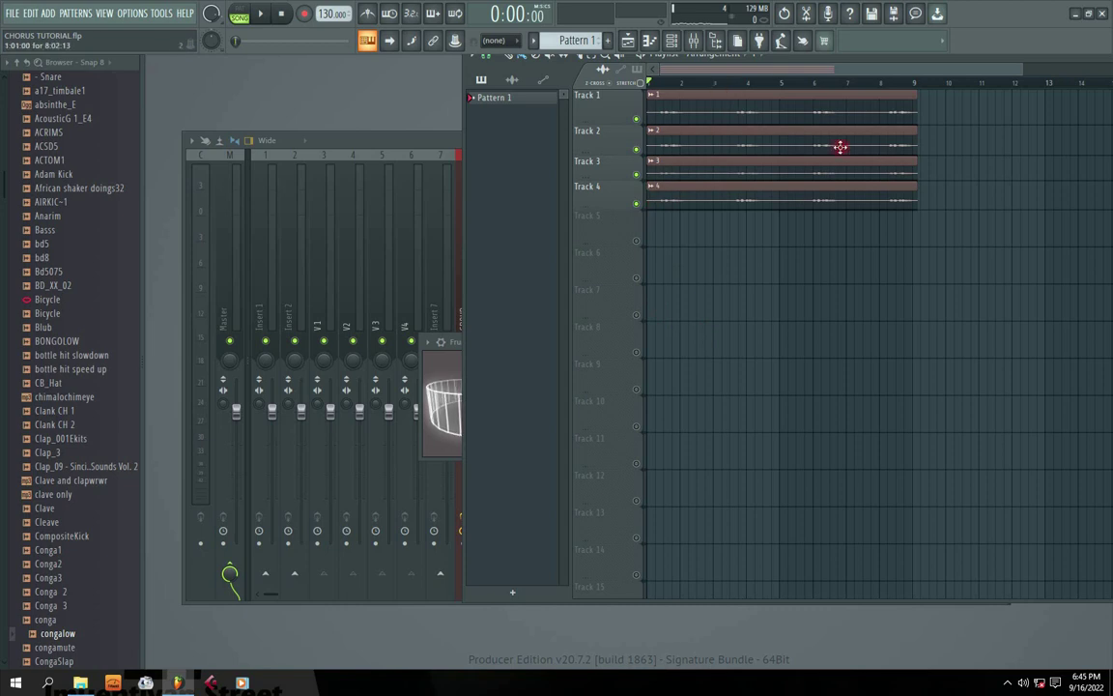
{"action": "mouse_move", "coordinate": [605, 152]}
{"action": "left_mouse_down"}
{"action": "mouse_move", "coordinate": [602, 209]}
{"action": "mouse_move", "coordinate": [611, 136]}
{"action": "left_mouse_up"}
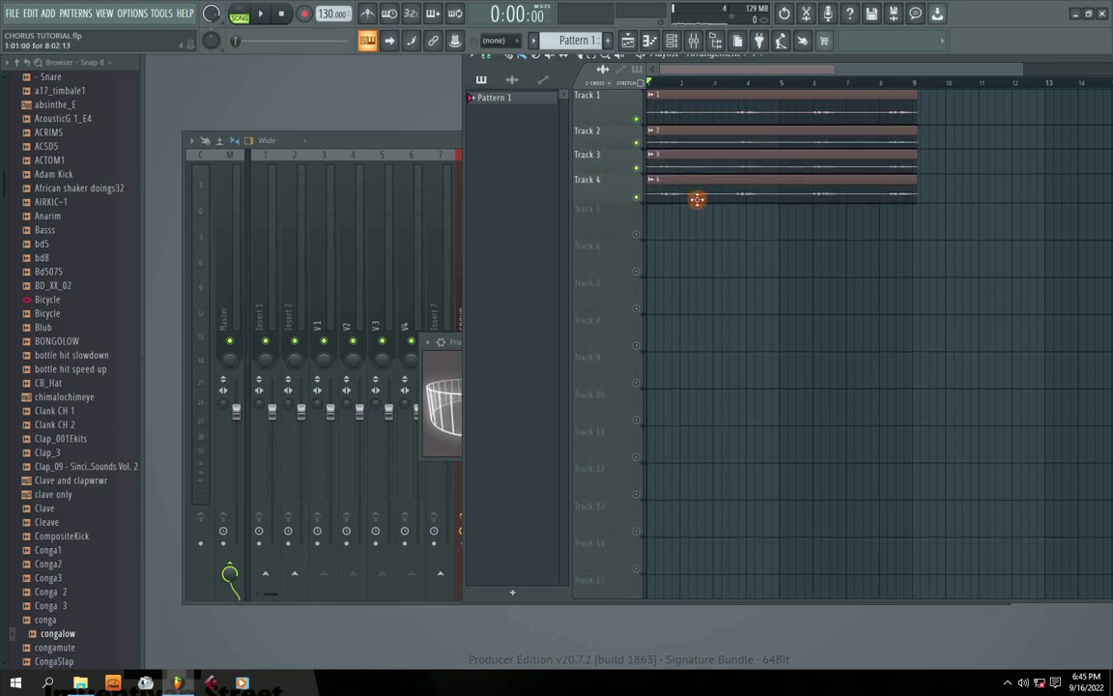
{"action": "key", "text": "space"}
{"action": "left_click", "coordinate": [400, 142]}
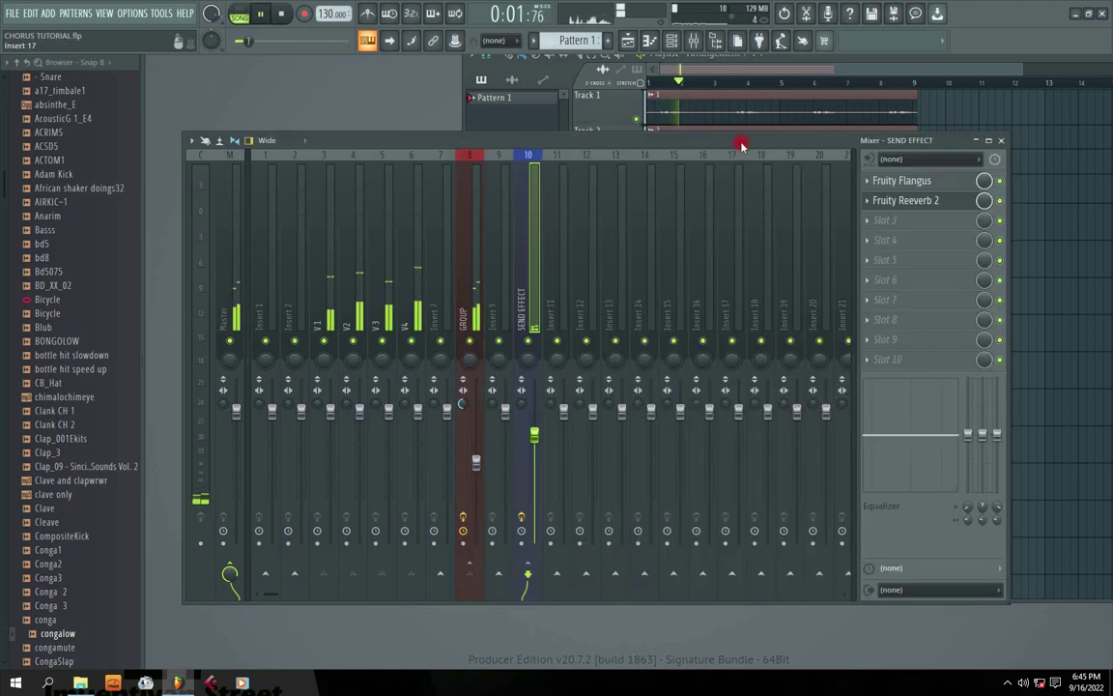
{"action": "key", "text": "space"}
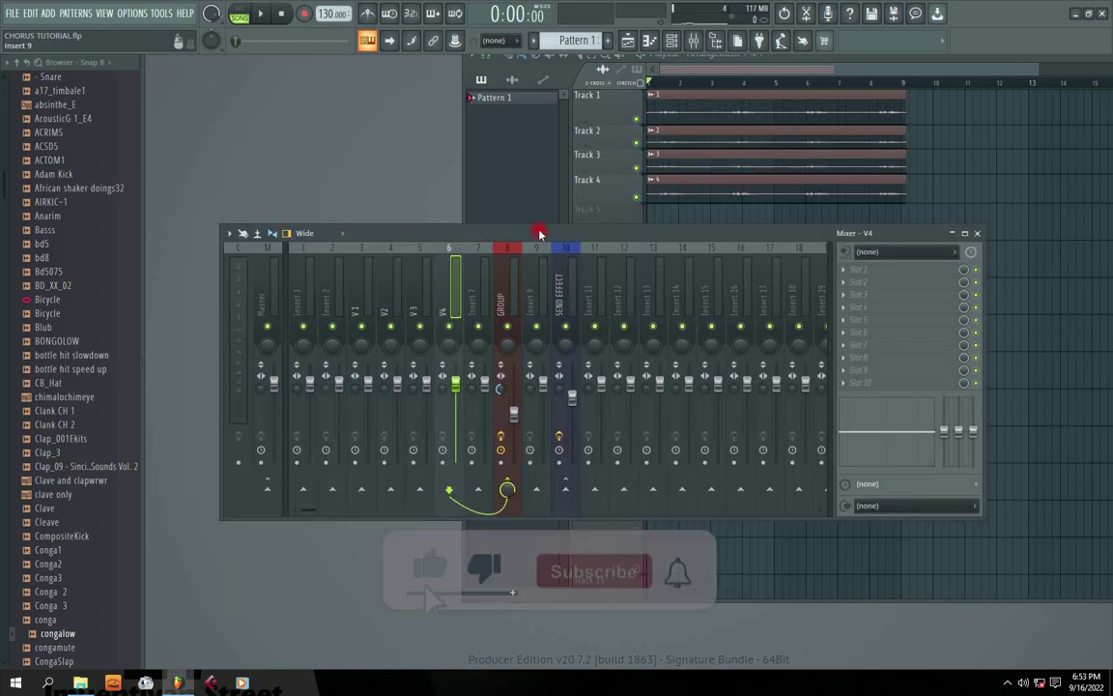
Pan V1 left, V2 80% right, V3 81% left and V4 right in the mixer, and replay the vocals
{"action": "mouse_move", "coordinate": [504, 234]}
{"action": "left_mouse_down"}
{"action": "mouse_move", "coordinate": [535, 235]}
{"action": "mouse_move", "coordinate": [523, 230]}
{"action": "left_mouse_up"}
{"action": "left_click", "coordinate": [390, 304]}
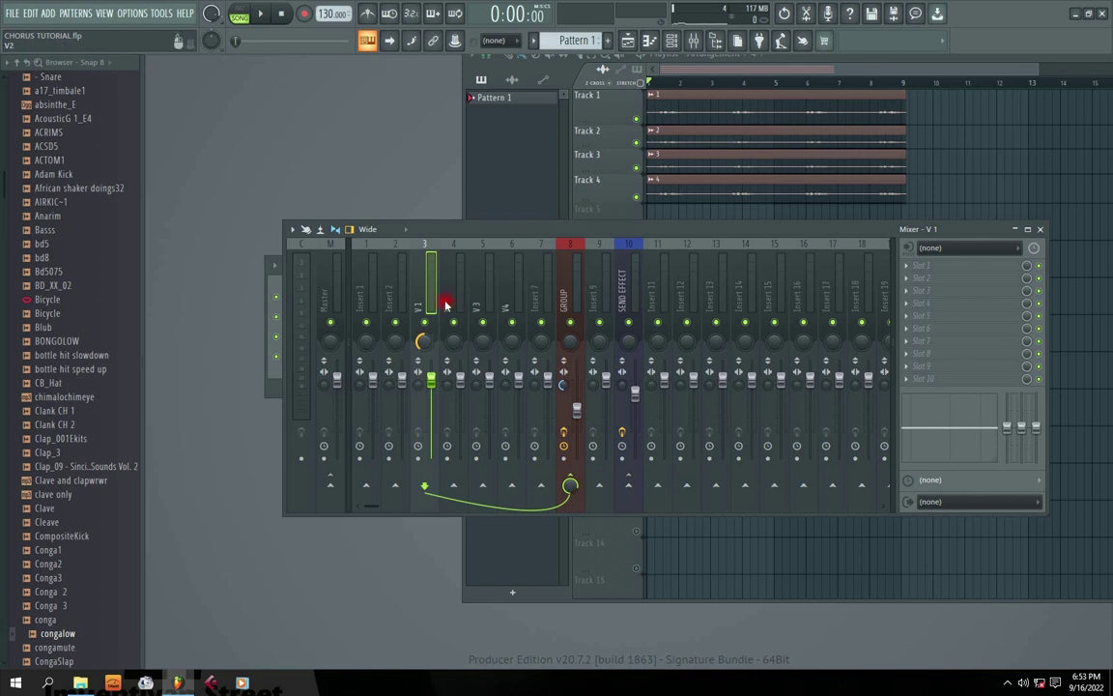
{"action": "left_click", "coordinate": [453, 350]}
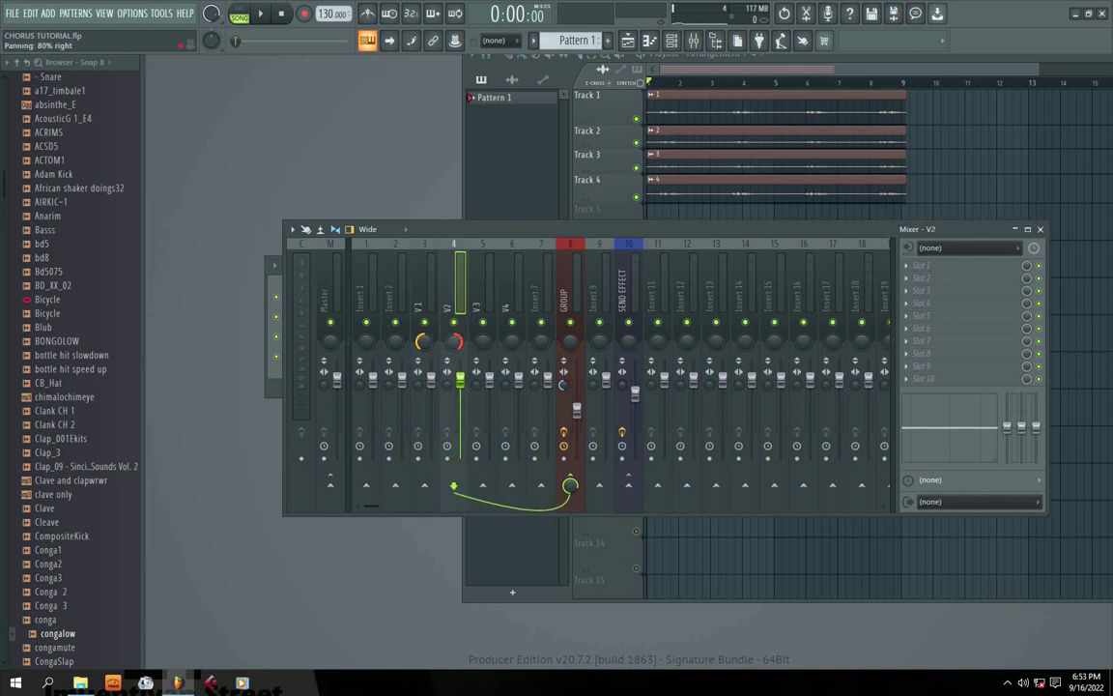
{"action": "left_click", "coordinate": [489, 314]}
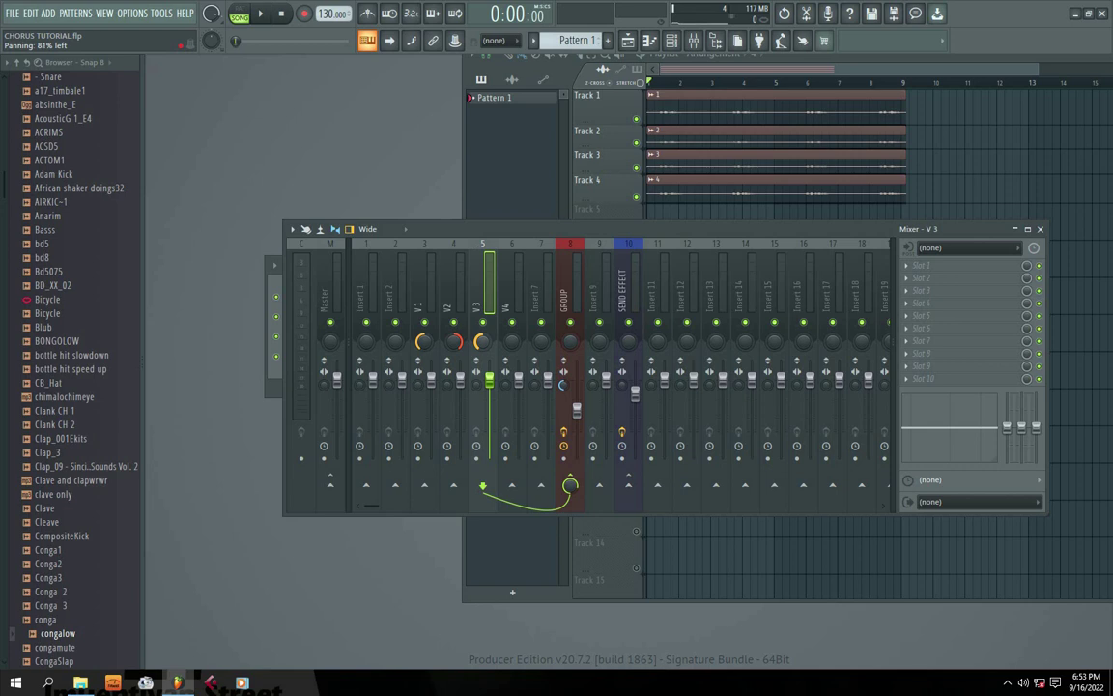
{"action": "left_click", "coordinate": [518, 296]}
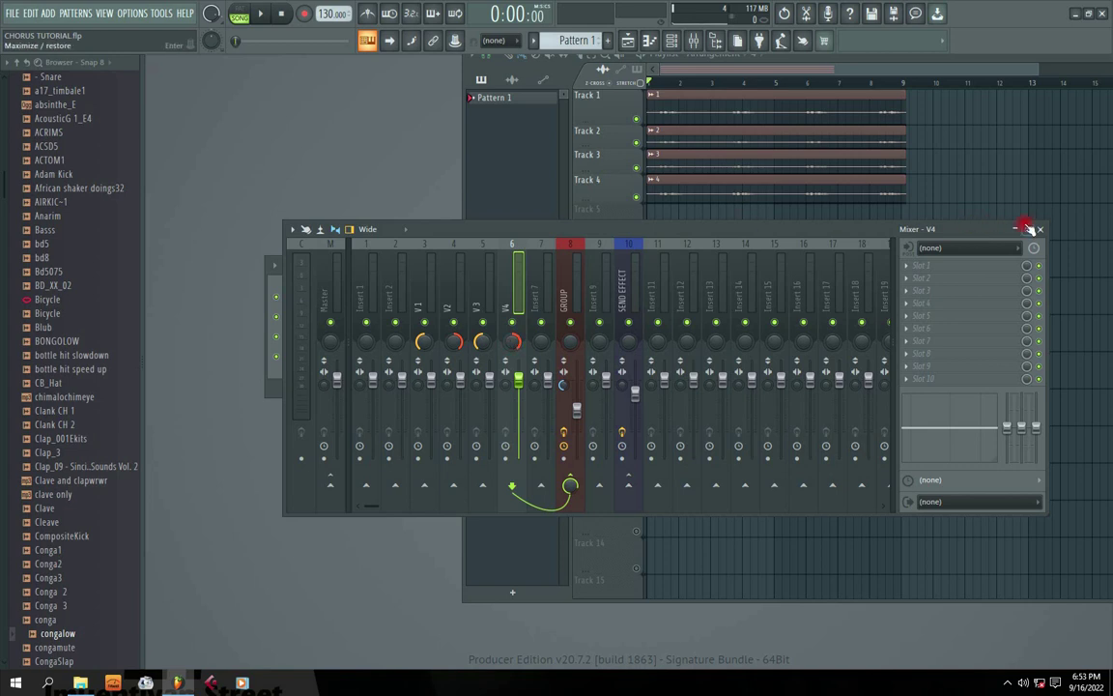
{"action": "key", "text": "space"}
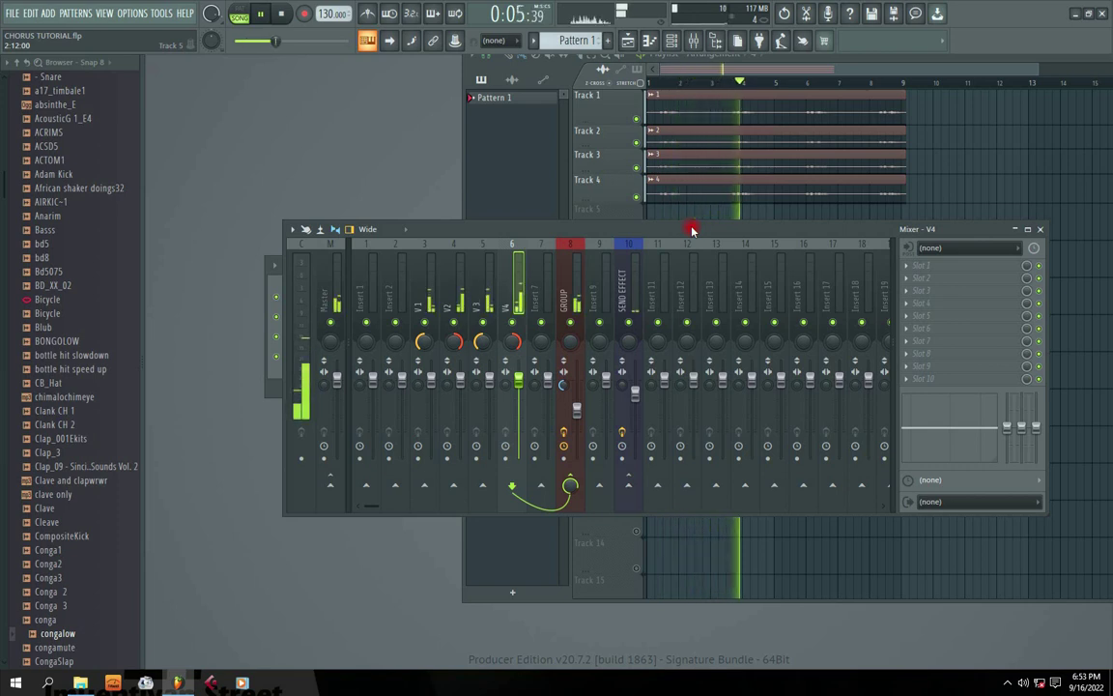
{"action": "key", "text": "space"}
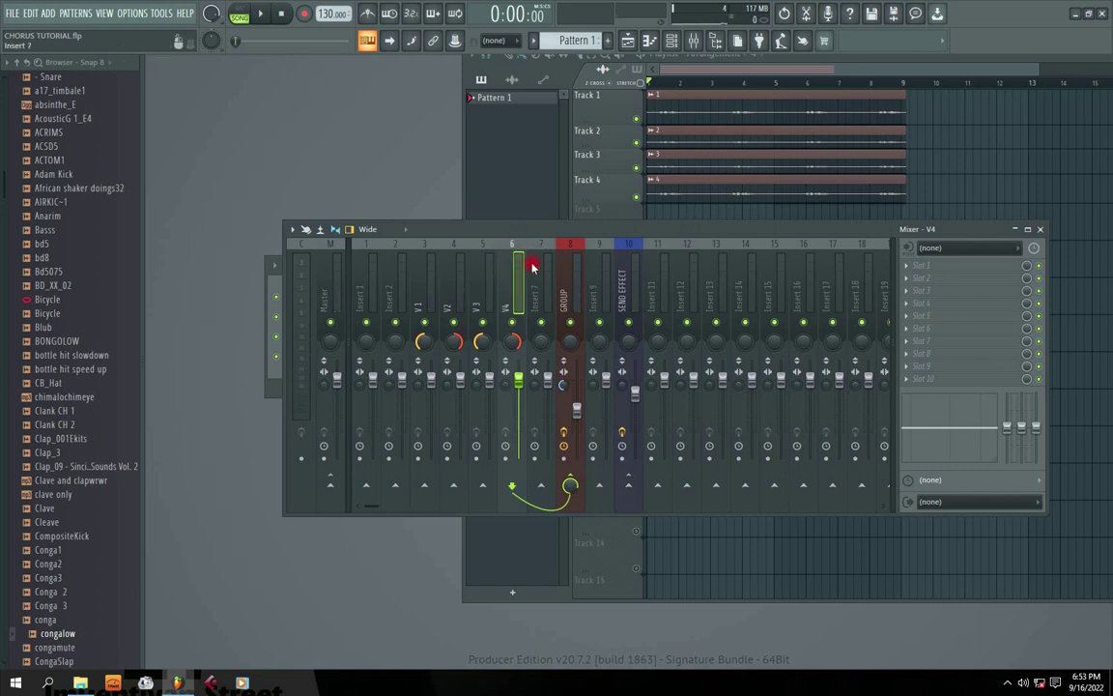
Lower the GROUP track volume to 49% and open its Fruity Reeverb 2 while replaying the vocals
{"action": "left_click", "coordinate": [569, 290]}
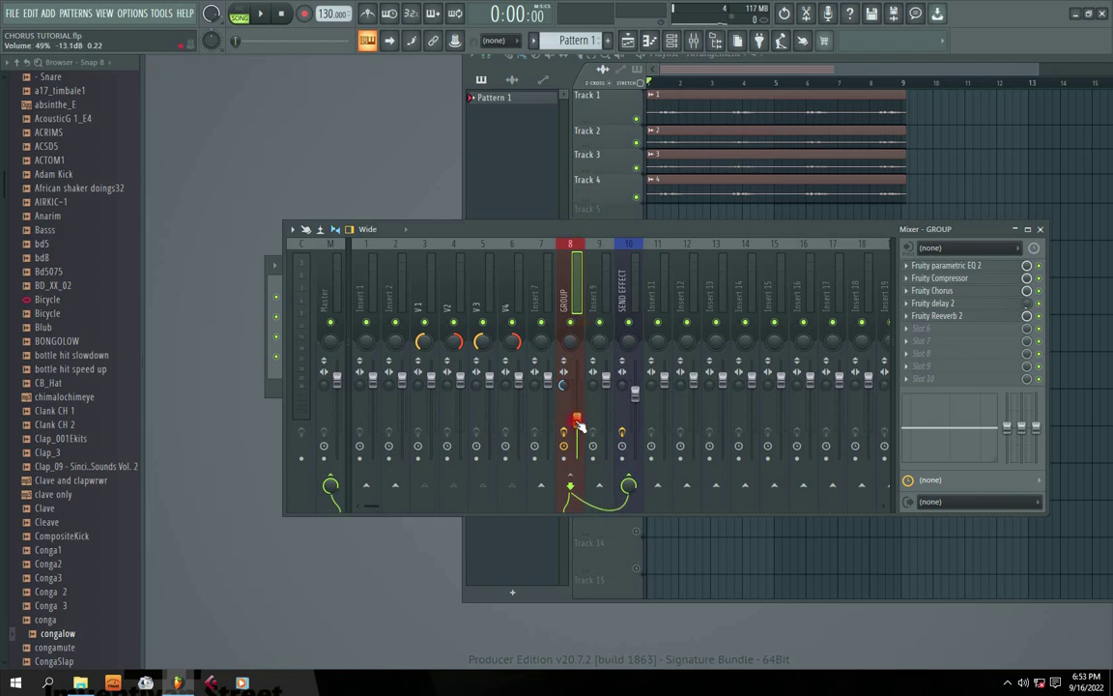
{"action": "key", "text": "space"}
{"action": "left_click", "coordinate": [947, 315]}
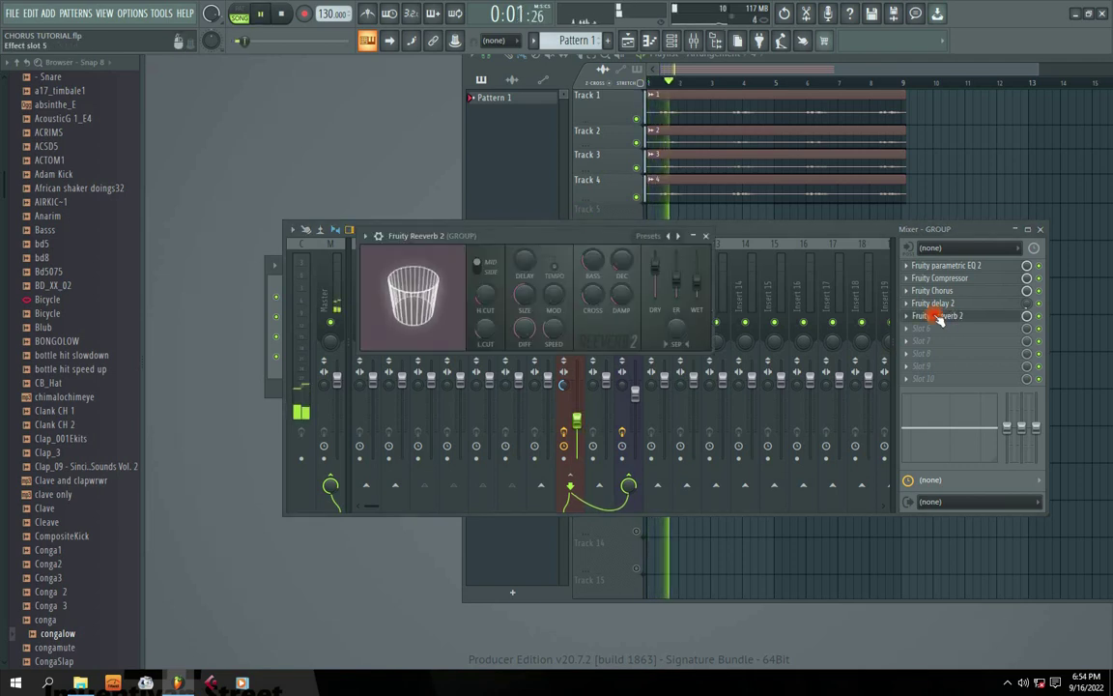
{"action": "key", "text": "space"}
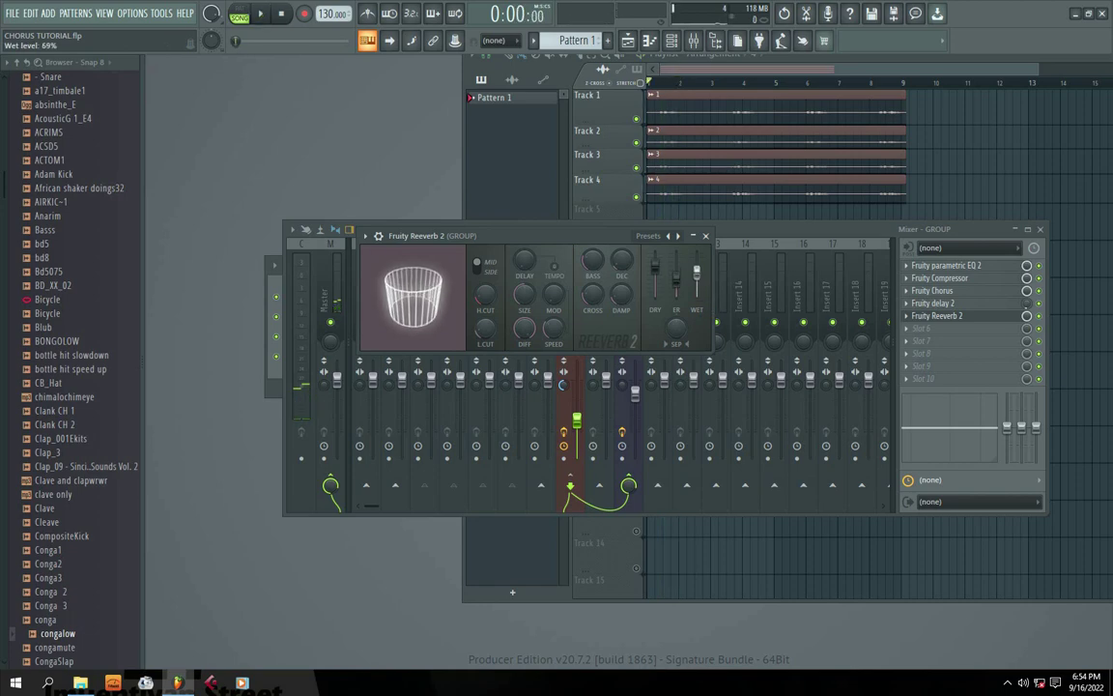
Try wet levels such as 77% and 18% in the GROUP track's reverb while replaying the vocals
{"action": "key", "text": "space"}
{"action": "left_click_drag", "start_coordinate": [698, 276], "coordinate": [701, 278]}
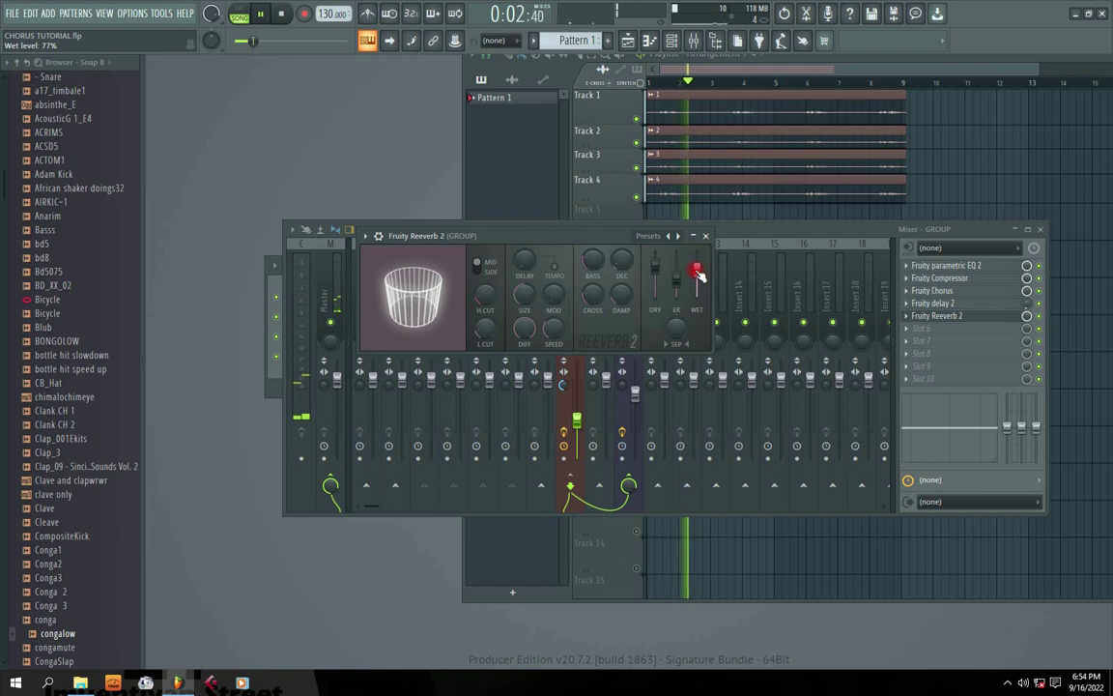
{"action": "key", "text": "space"}
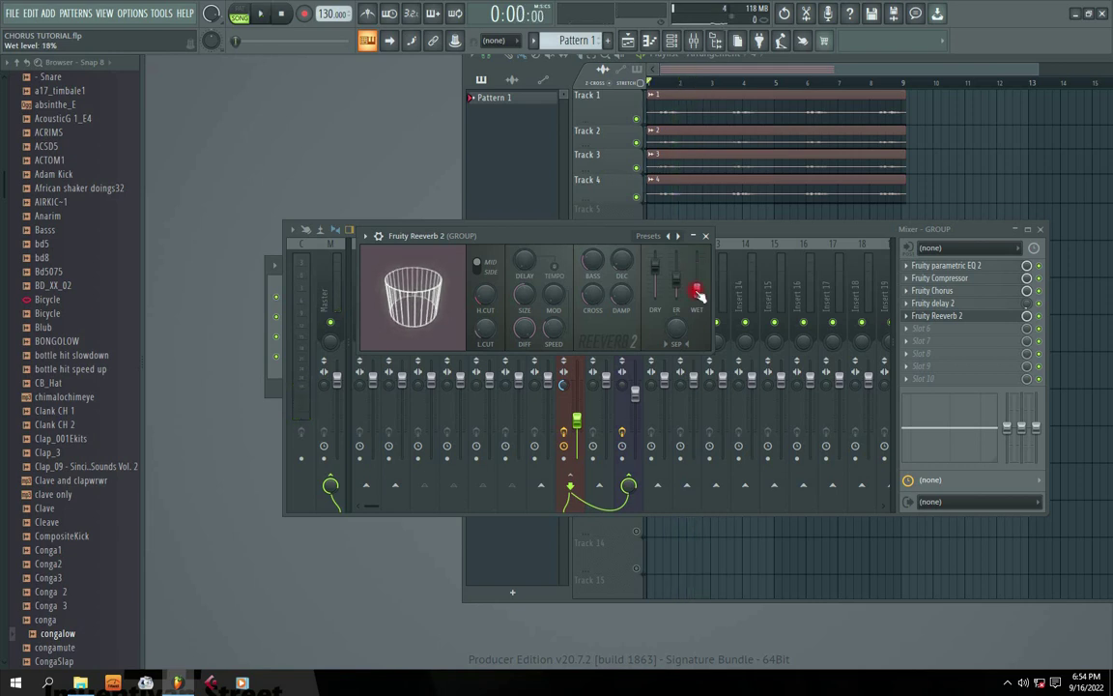
{"action": "key", "text": "space"}
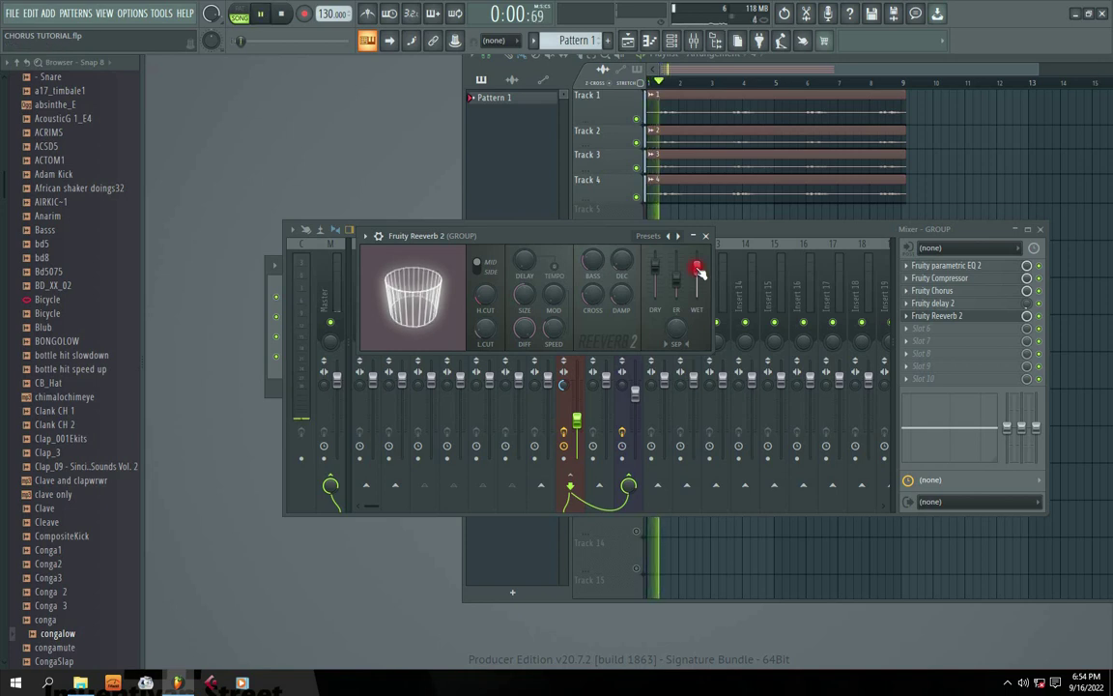
{"action": "left_click_drag", "start_coordinate": [697, 267], "coordinate": [699, 280]}
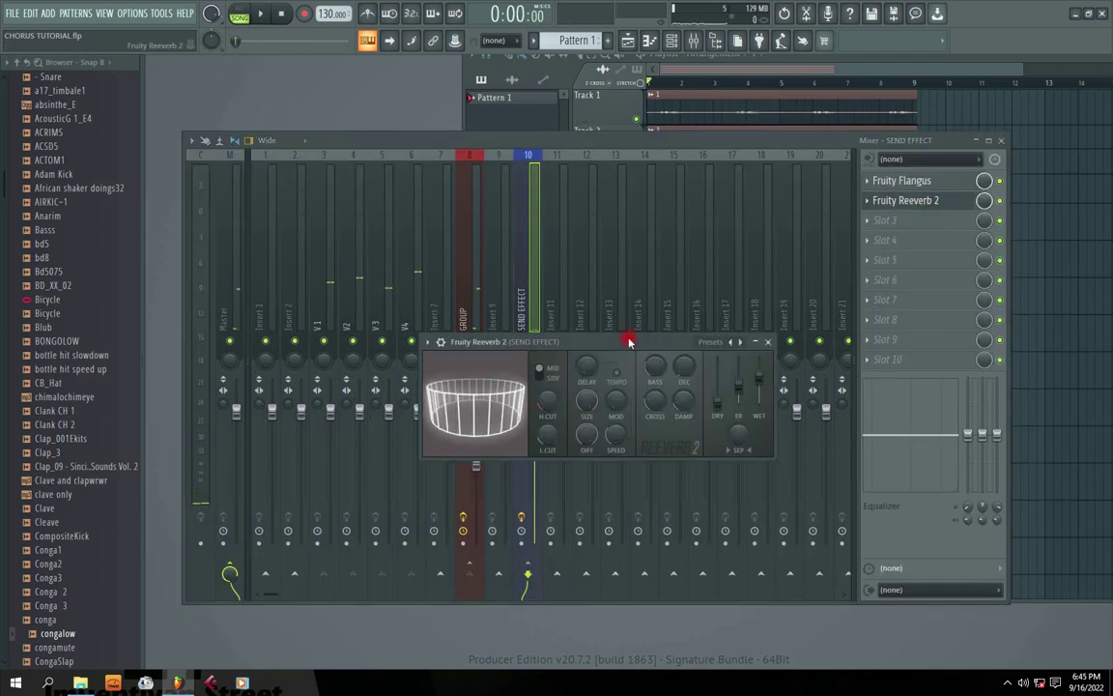
Review the Fruity Reeverb 2 settings on the SEND EFFECT track and close the plugin window
{"action": "left_click_drag", "start_coordinate": [628, 343], "coordinate": [596, 296]}
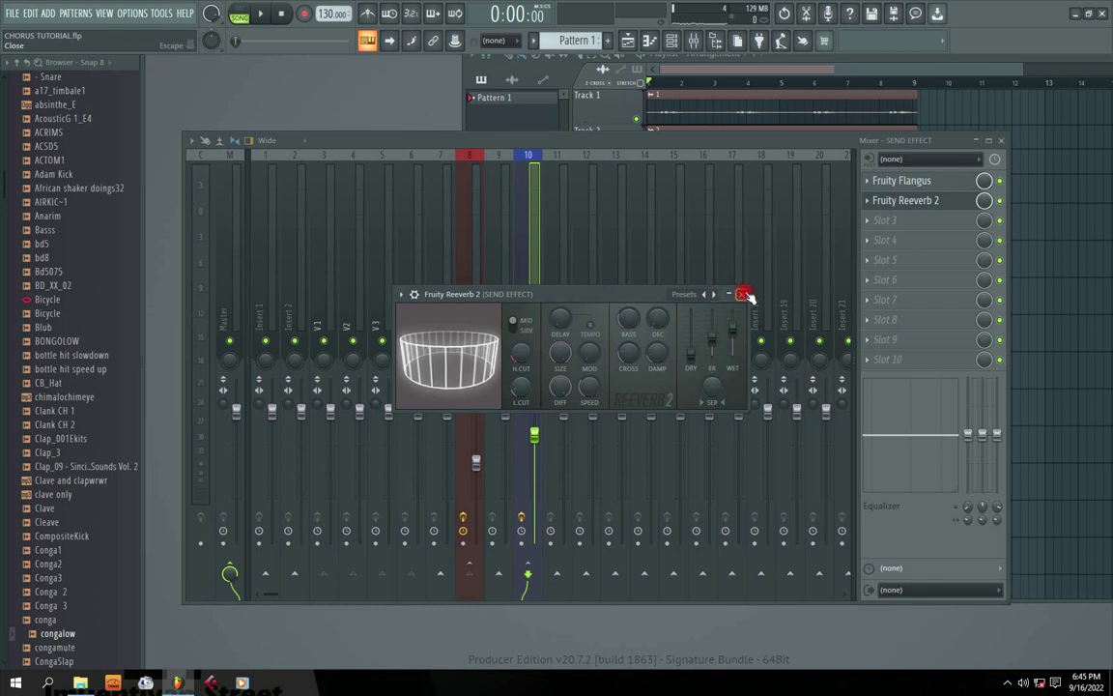
{"action": "left_click", "coordinate": [739, 295]}
{"action": "left_click", "coordinate": [890, 201]}
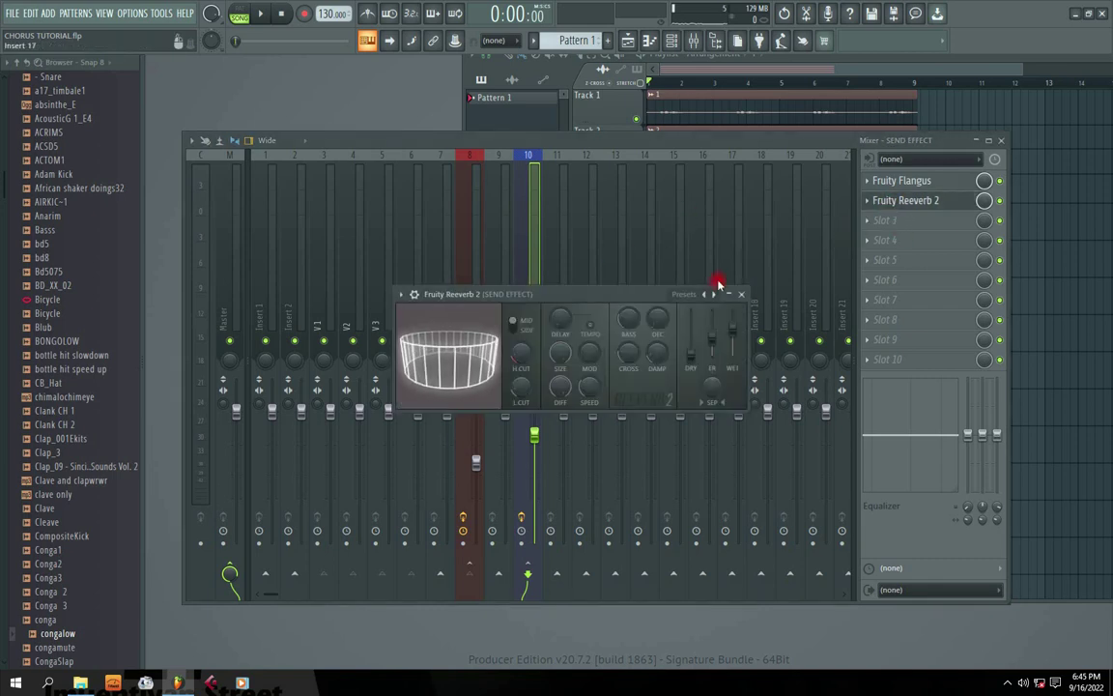
{"action": "left_click_drag", "start_coordinate": [618, 297], "coordinate": [567, 289]}
{"action": "left_click", "coordinate": [684, 288]}
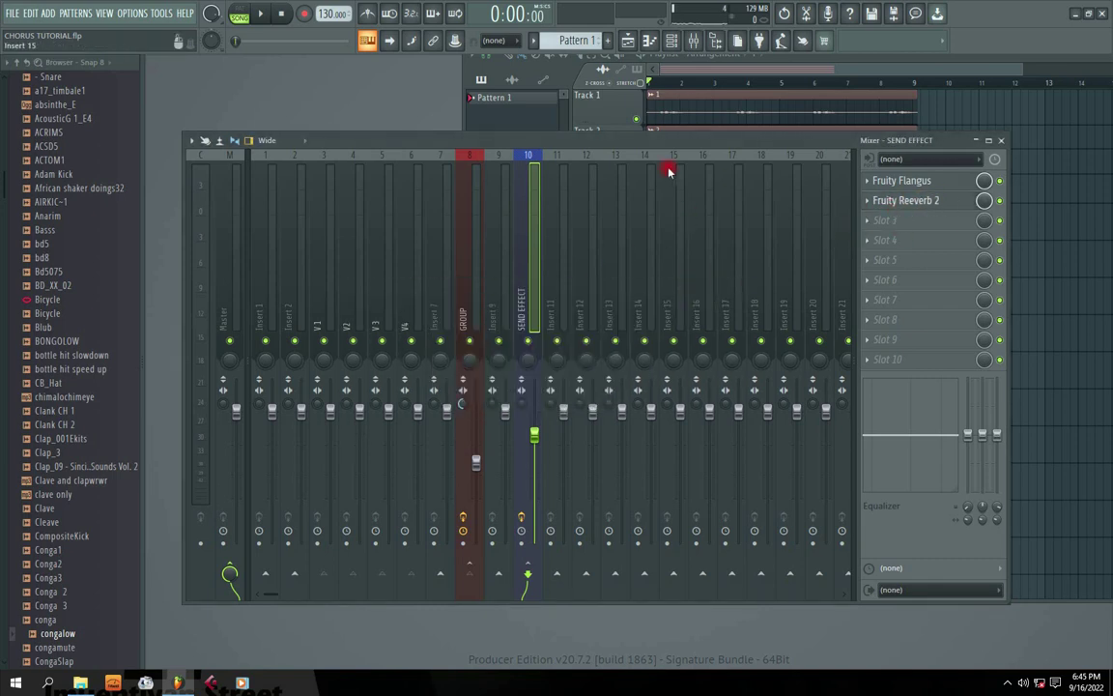
Play the chorus vocals from the start with the mixer in view, repositioning its window, and stop playback
{"action": "left_click_drag", "start_coordinate": [480, 144], "coordinate": [477, 138]}
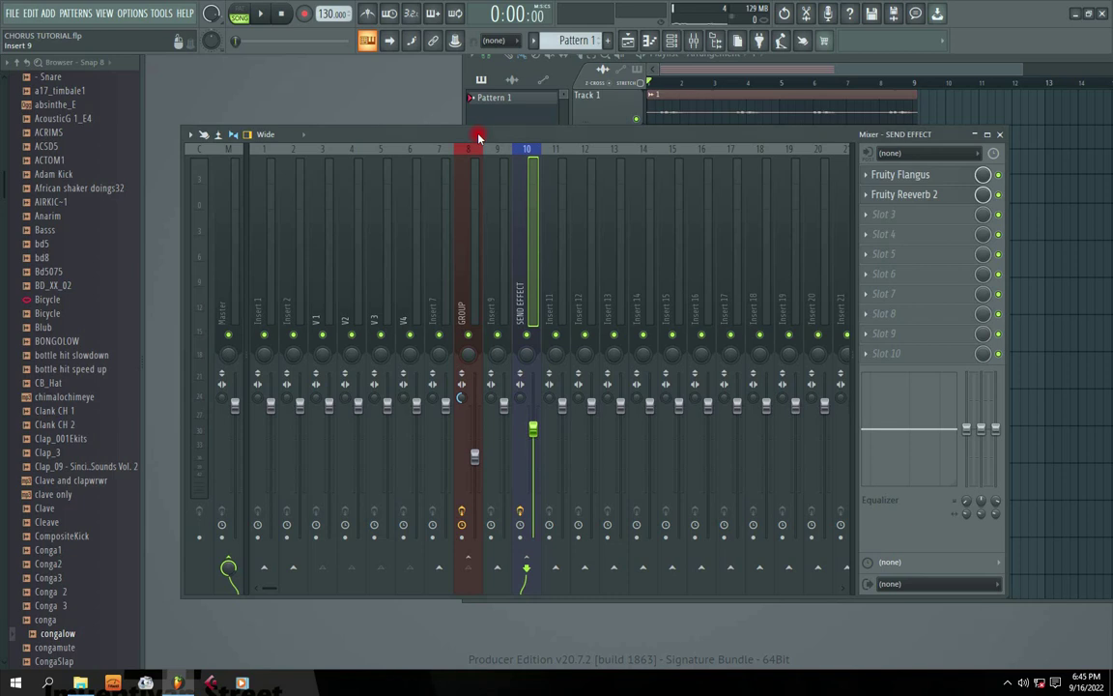
{"action": "key", "text": "space"}
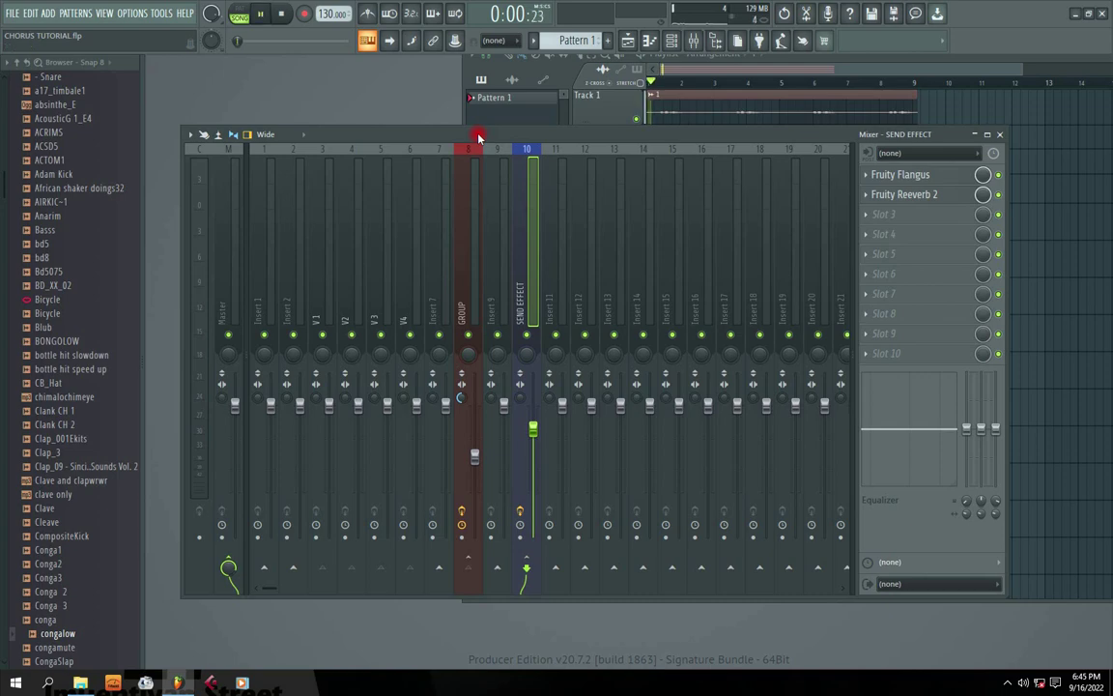
{"action": "left_click_drag", "start_coordinate": [523, 135], "coordinate": [539, 164]}
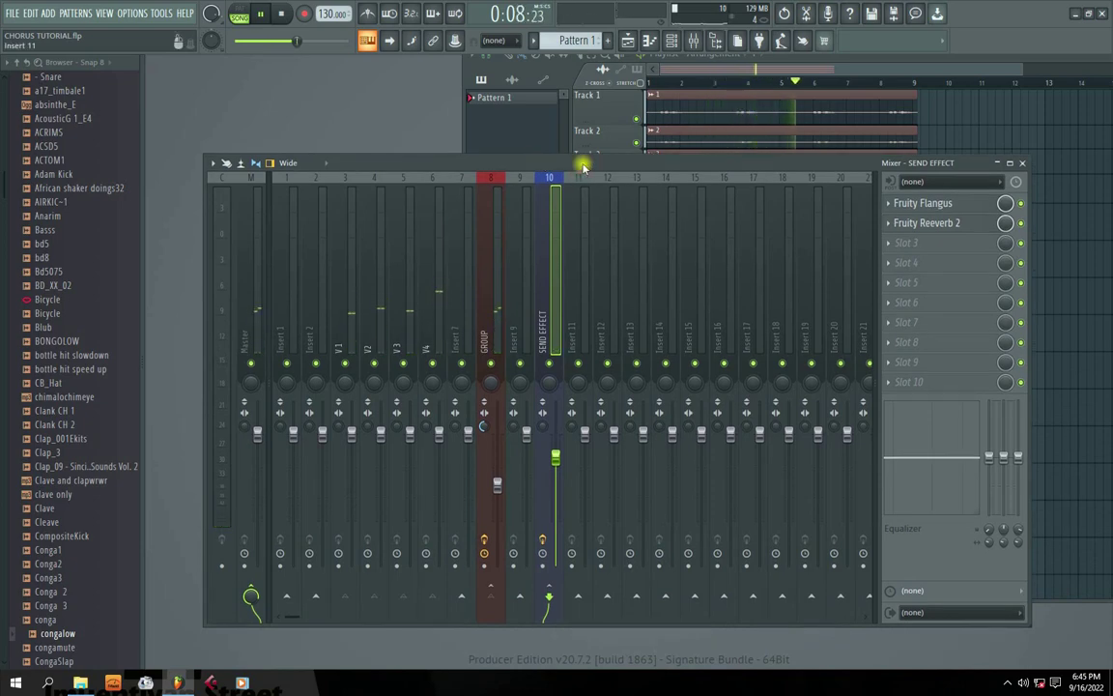
{"action": "left_click_drag", "start_coordinate": [583, 168], "coordinate": [579, 150]}
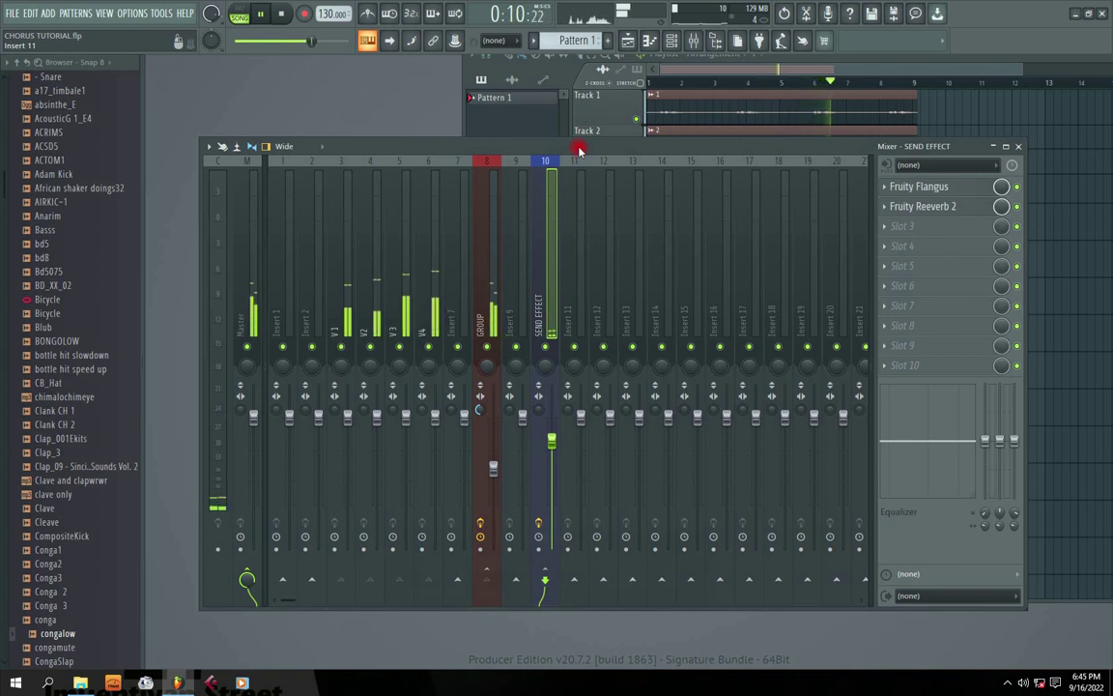
{"action": "key", "text": "space"}
{"action": "left_click", "coordinate": [1006, 684]}
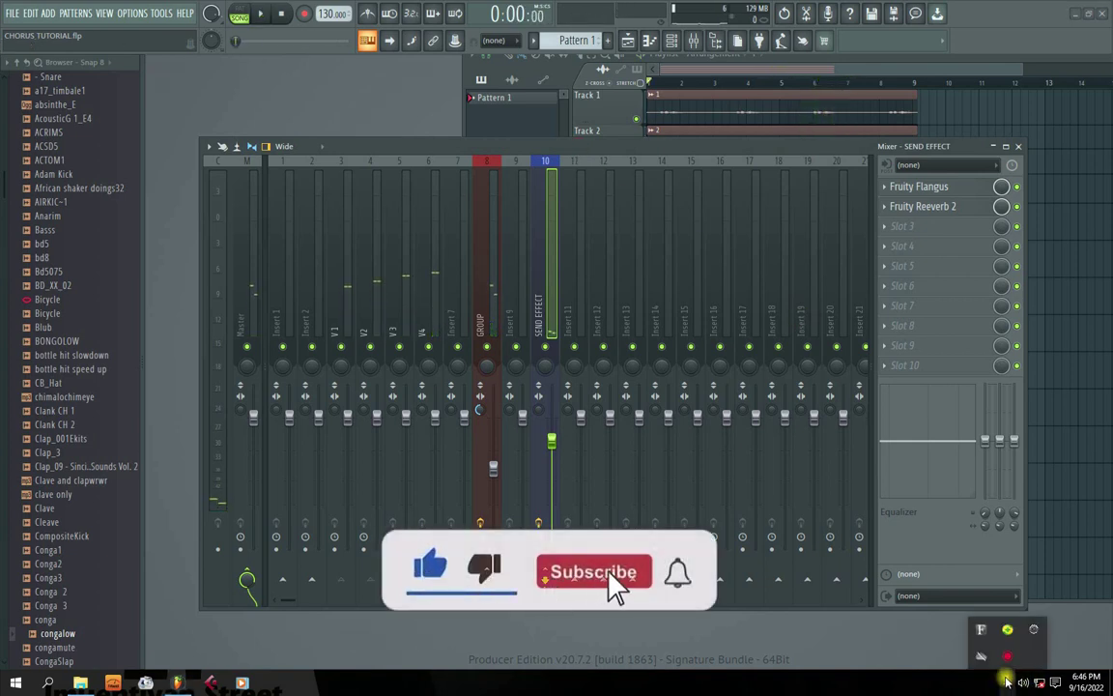